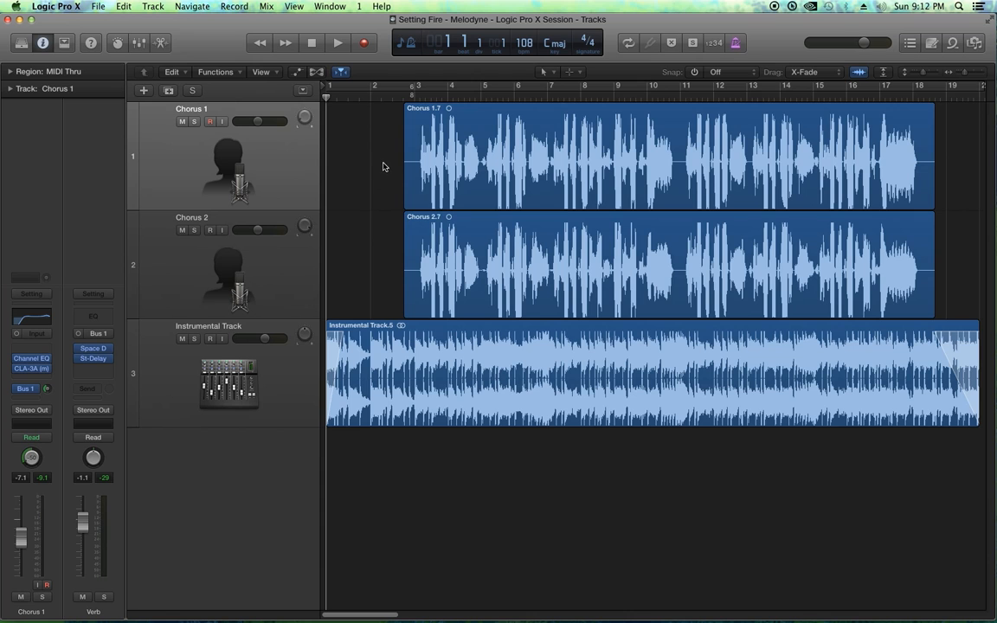
# Inspect the Channel EQ and CLA-3A compressor settings on the Chorus 2 track
pyautogui.moveTo(383, 166); pyautogui.dragTo(403, 216)
pyautogui.moveTo(361, 165); pyautogui.dragTo(444, 283)
pyautogui.click(304, 196)
pyautogui.click(274, 285)
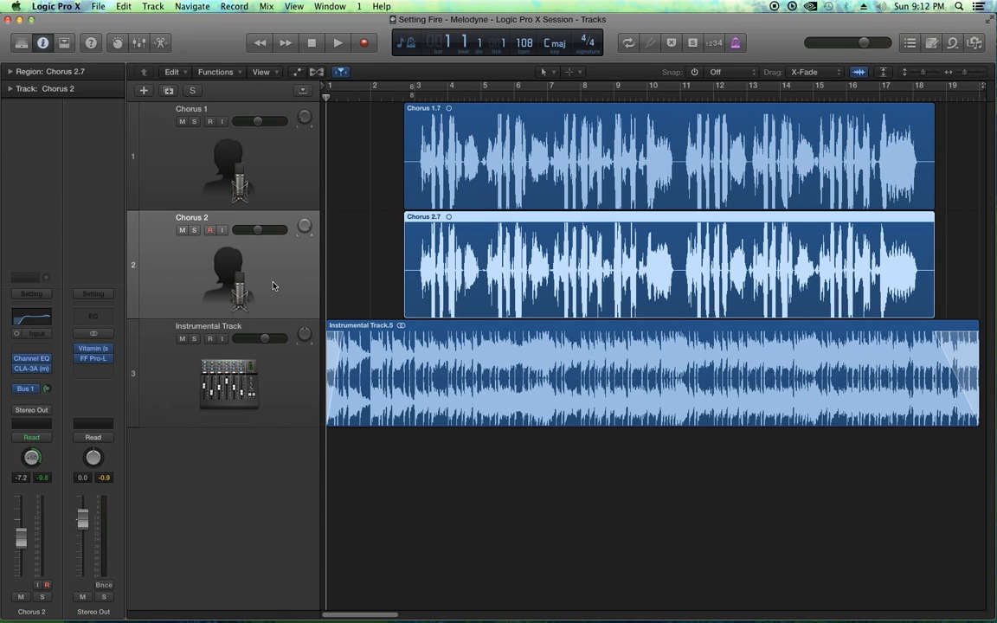
pyautogui.click(396, 170)
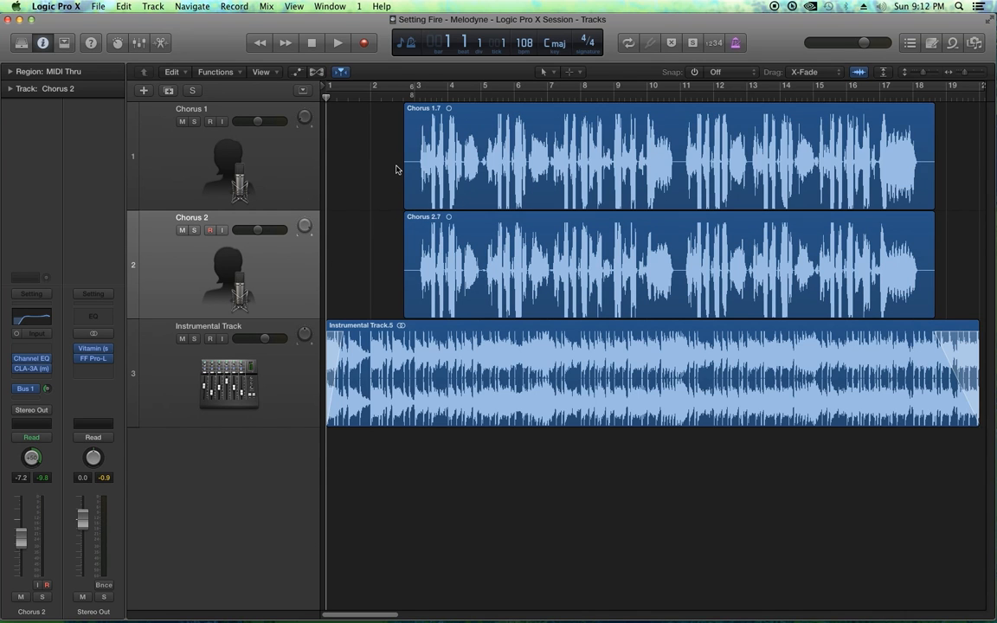
pyautogui.click(34, 361)
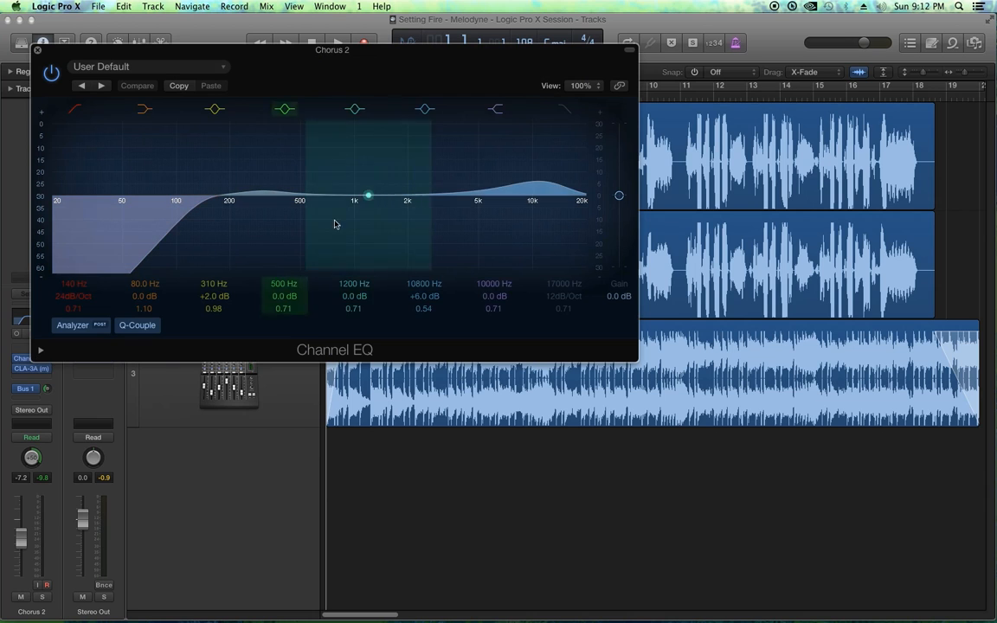
pyautogui.click(38, 52)
pyautogui.click(31, 368)
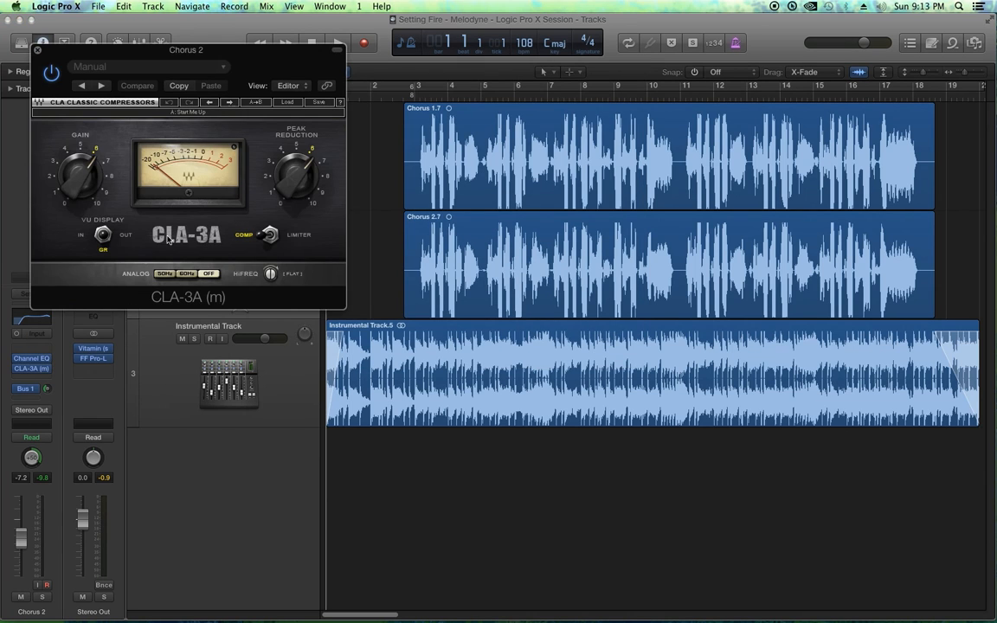
pyautogui.click(37, 50)
# Inspect the Channel EQ and API-2500 compressor settings on the Instrumental Track
pyautogui.click(210, 404)
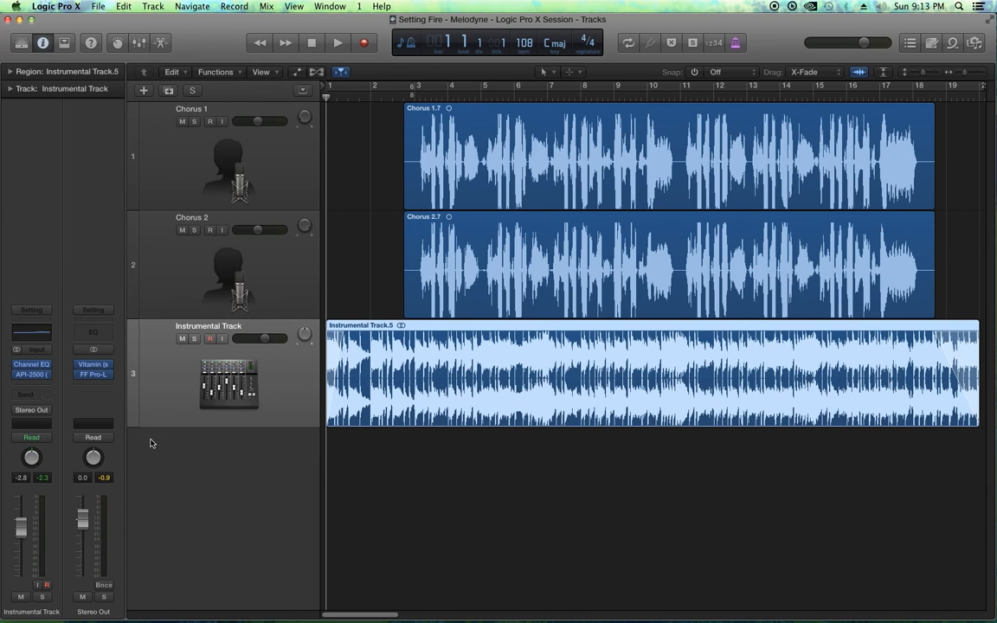
pyautogui.click(461, 456)
pyautogui.click(523, 389)
pyautogui.click(716, 465)
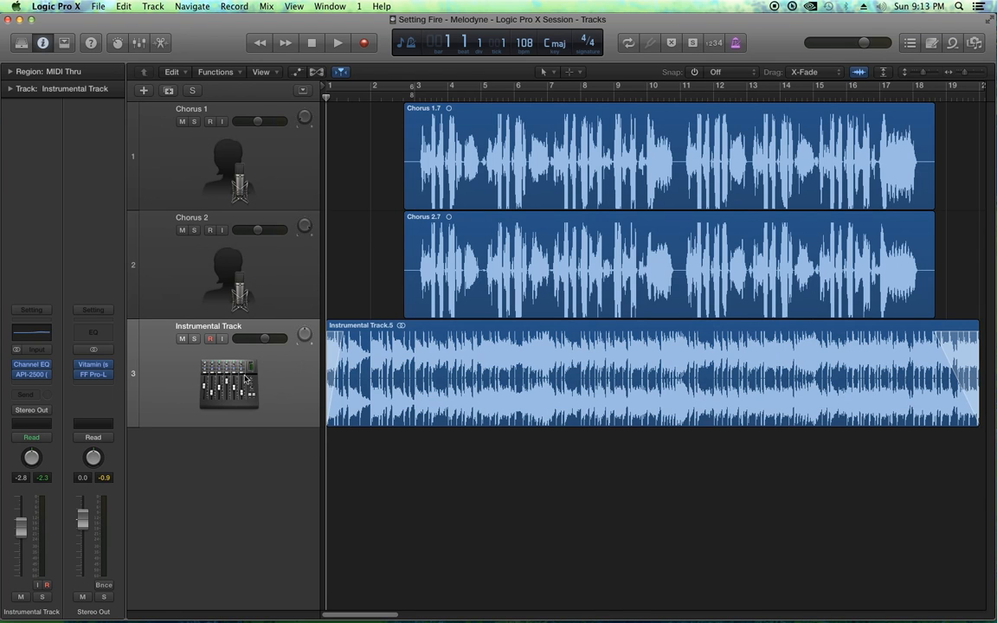
pyautogui.click(29, 368)
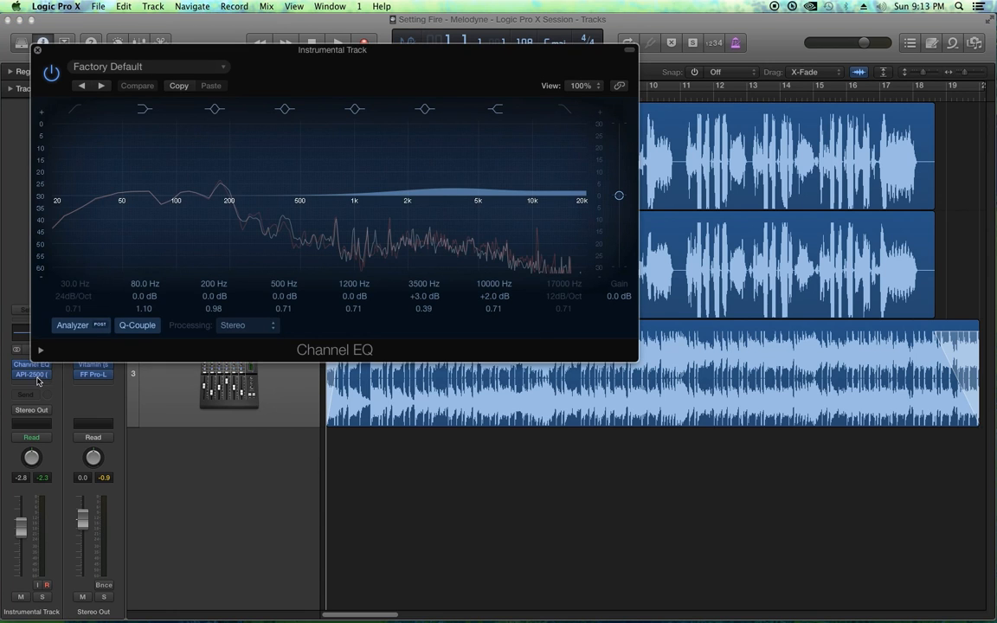
pyautogui.click(34, 377)
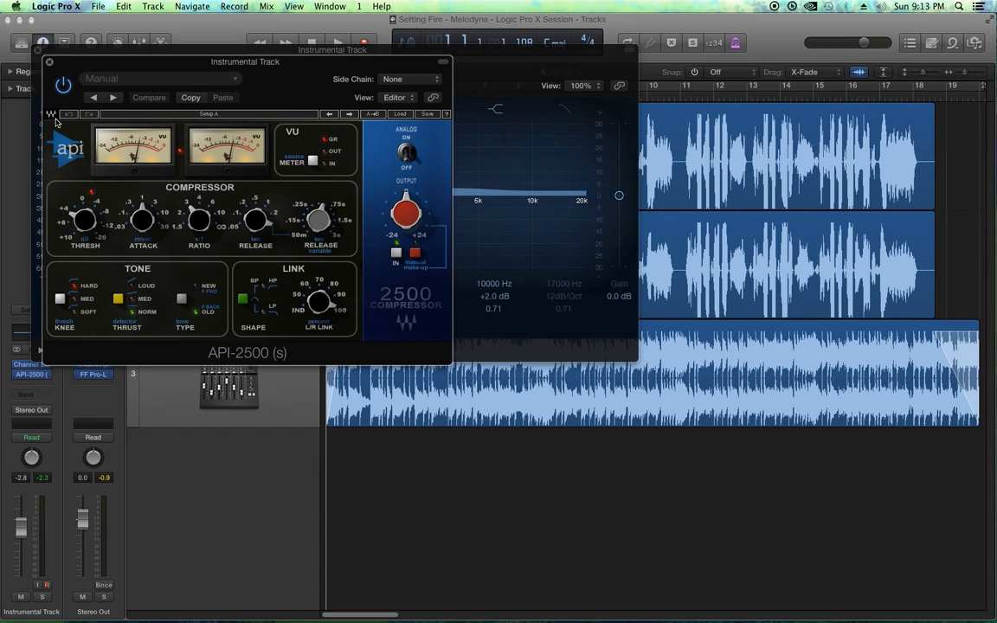
pyautogui.click(50, 62)
pyautogui.click(39, 50)
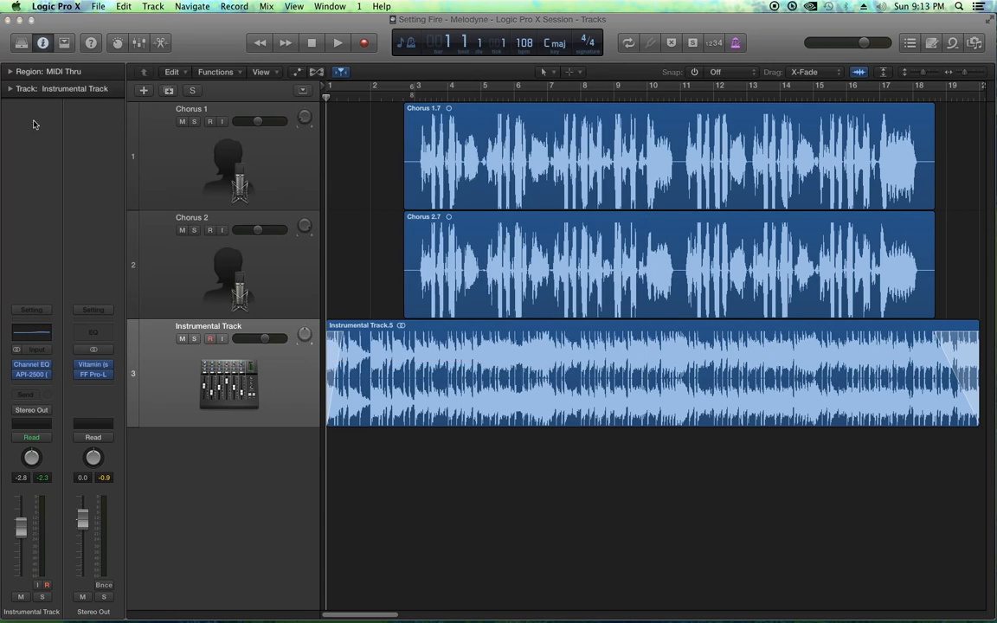
# Inspect the Vitamin and FF Pro-L plug-in settings on the Stereo Out channel
pyautogui.click(93, 364)
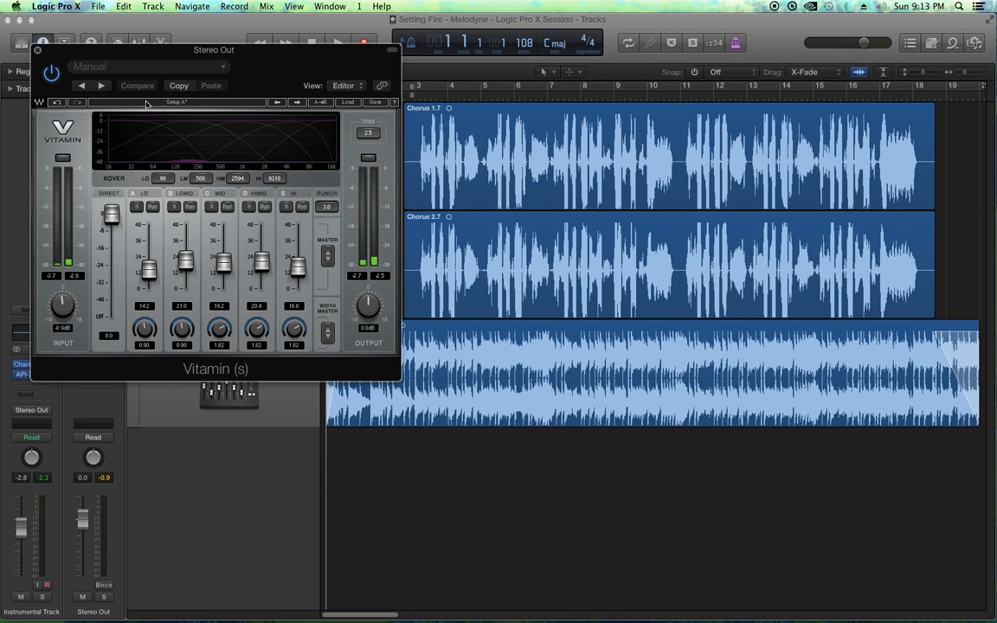
pyautogui.click(38, 50)
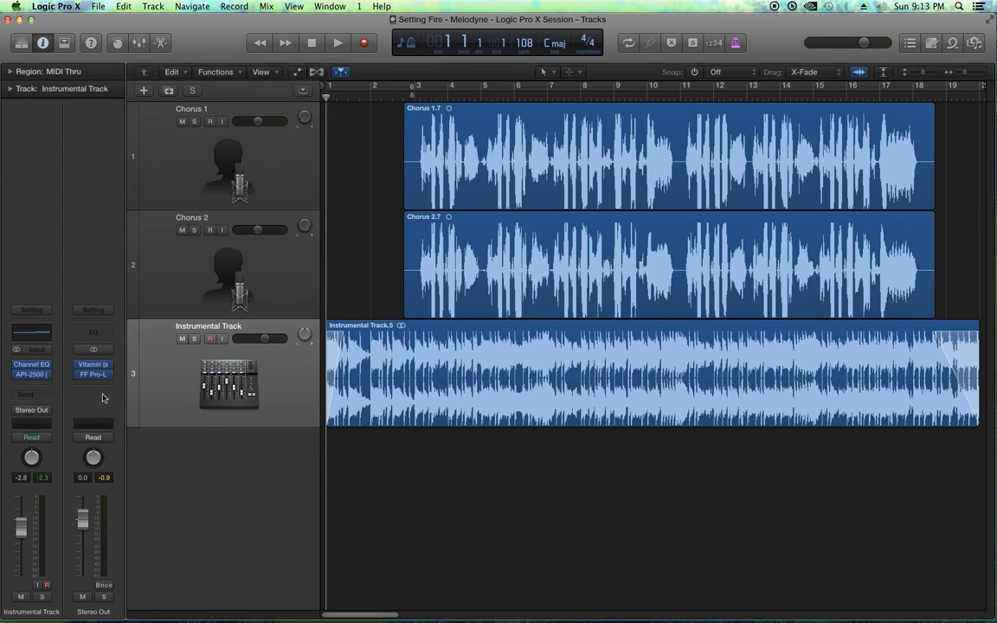
pyautogui.click(90, 342)
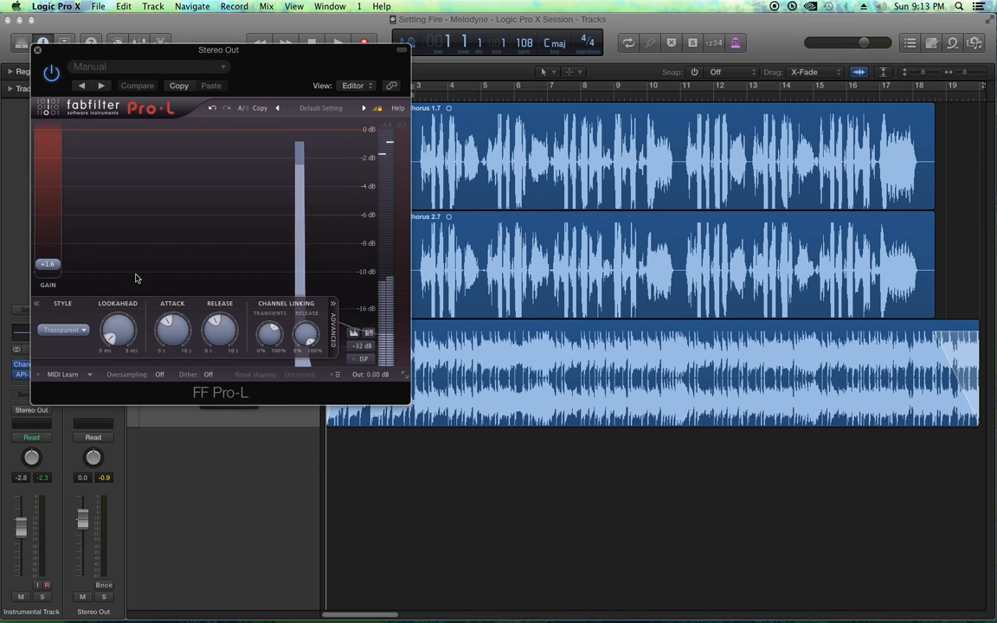
pyautogui.click(37, 51)
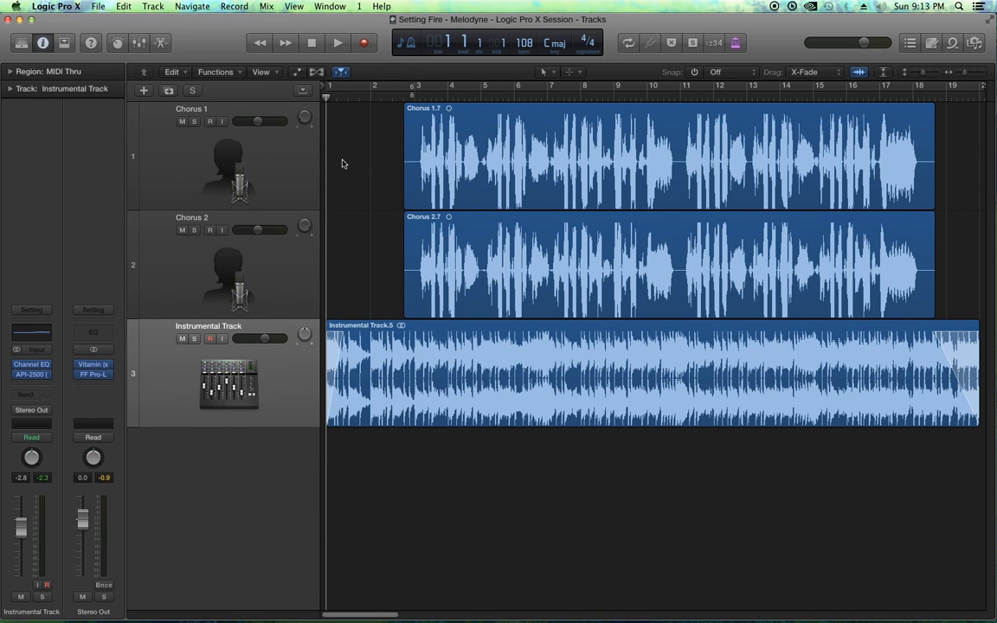
# Select the Chorus 1 track and play the session from bar 1 through the end of the chorus vocals
pyautogui.click(273, 170)
pyautogui.click(250, 250)
pyautogui.click(260, 171)
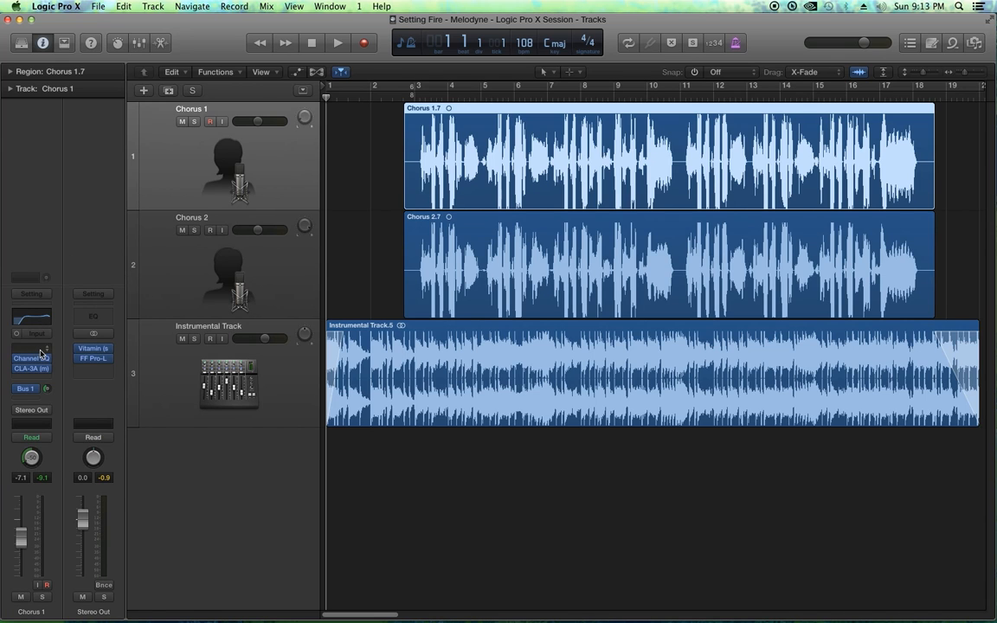
pyautogui.click(349, 196)
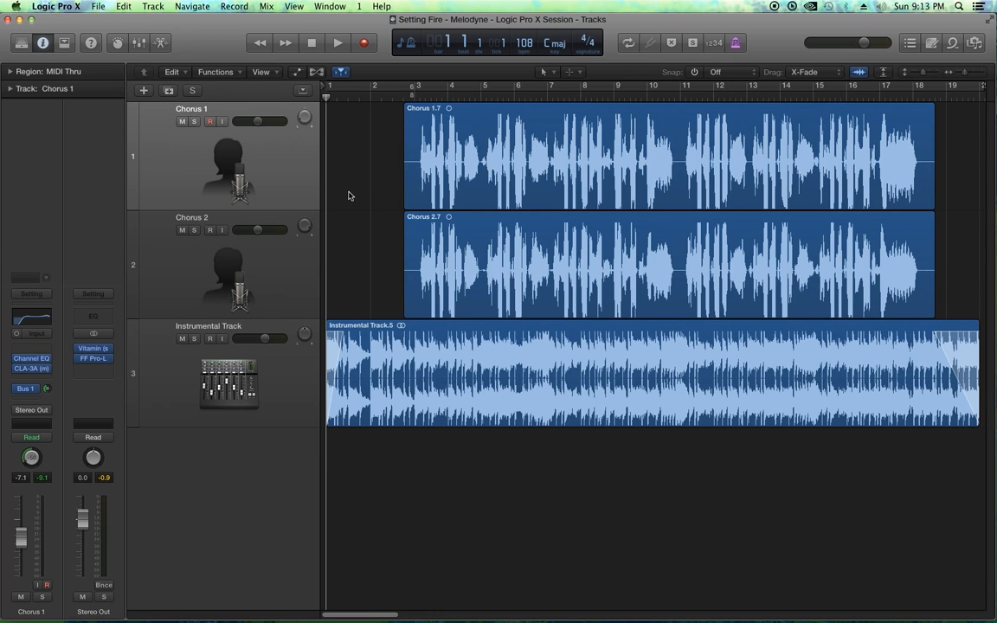
pyautogui.press('space')
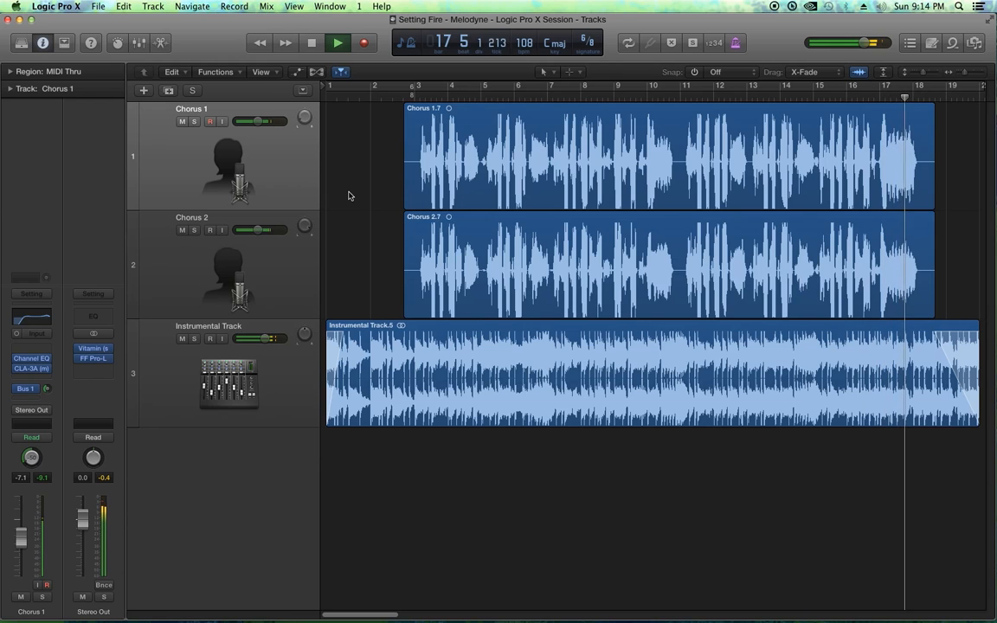
pyautogui.press('space')
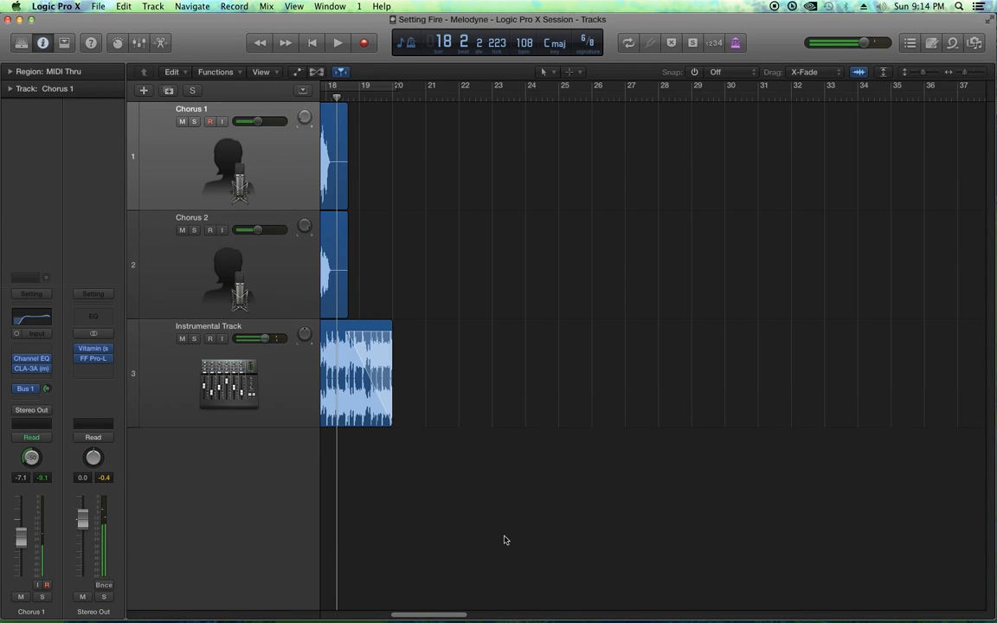
# Move the playhead to bar 2 beat 3, just before the Chorus 1 and Chorus 2 regions begin
pyautogui.moveTo(437, 613); pyautogui.dragTo(329, 611)
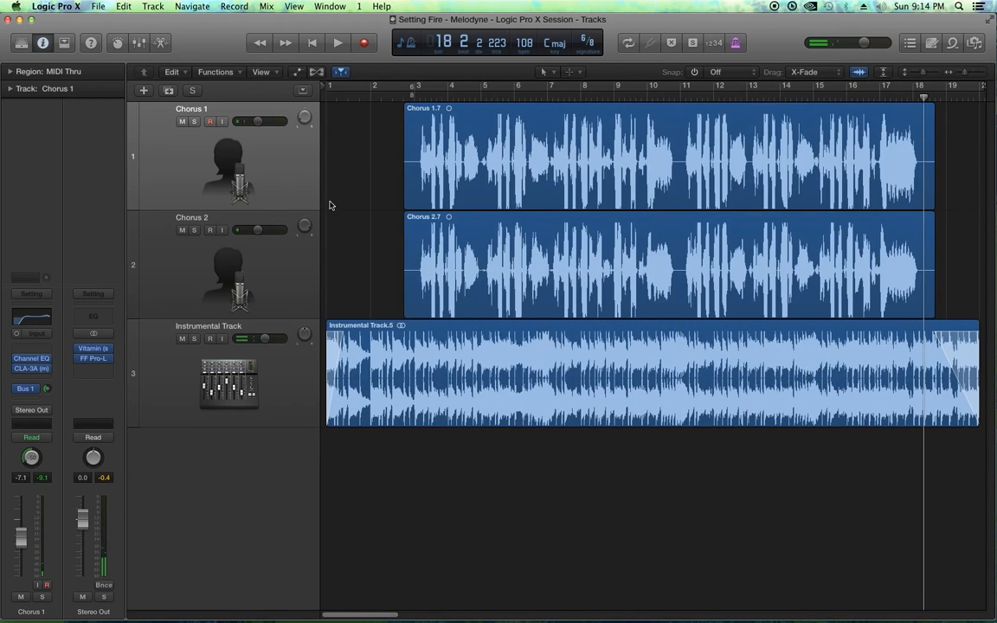
pyautogui.click(393, 97)
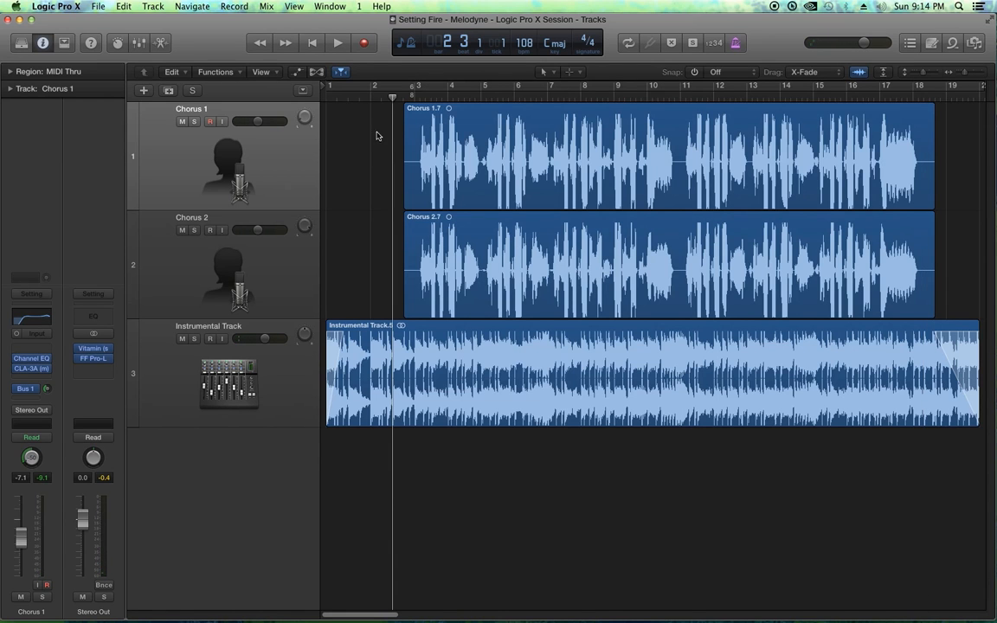
pyautogui.press('super+Right')
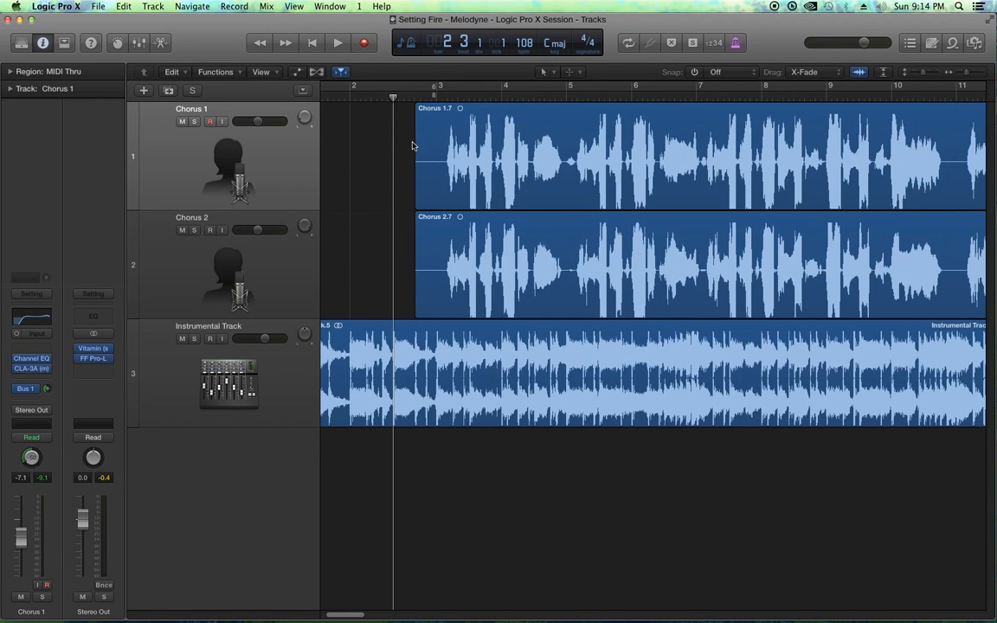
pyautogui.click(425, 184)
pyautogui.click(422, 253)
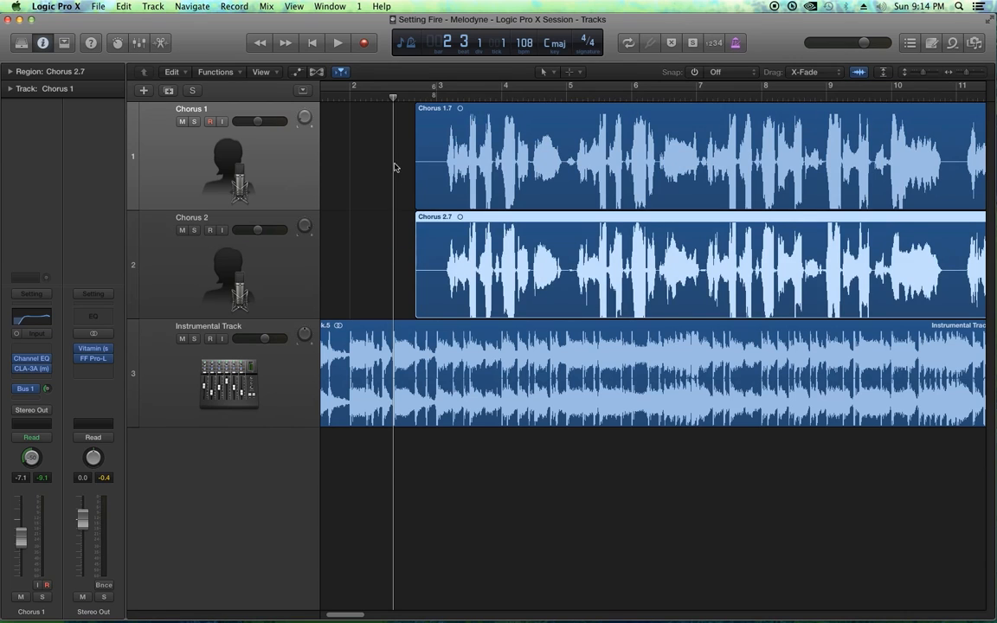
pyautogui.moveTo(375, 158); pyautogui.dragTo(417, 159)
pyautogui.moveTo(394, 247); pyautogui.dragTo(417, 256)
pyautogui.click(367, 204)
# Show the Flex view to check the flex markers on the vocal tracks, and hide it again
pyautogui.press('super+Left')
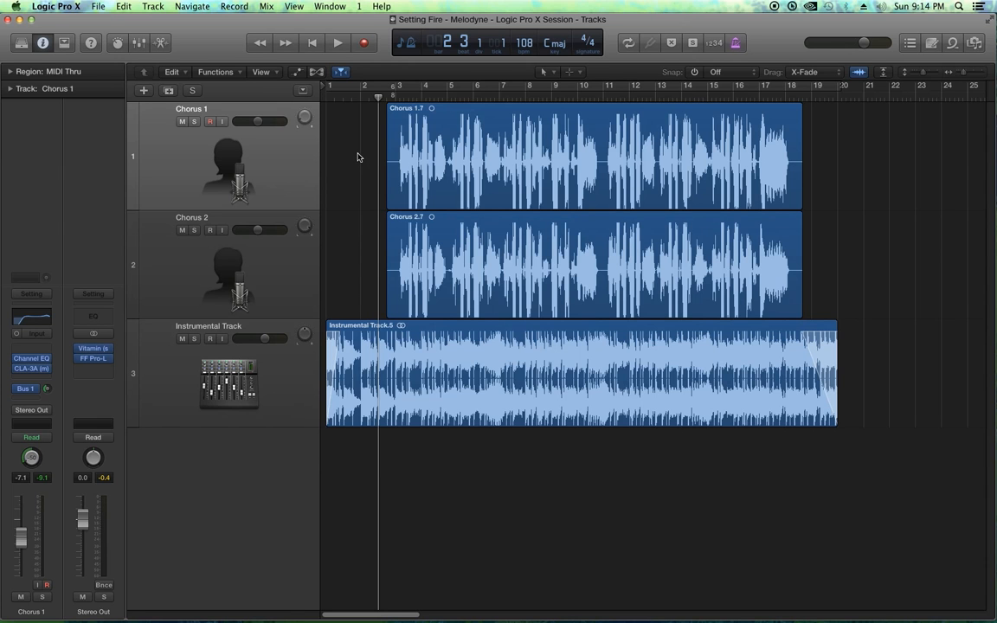
pyautogui.press('super+Right')
pyautogui.press('super+Right')
pyautogui.press('super+Right')
pyautogui.press('super+Right')
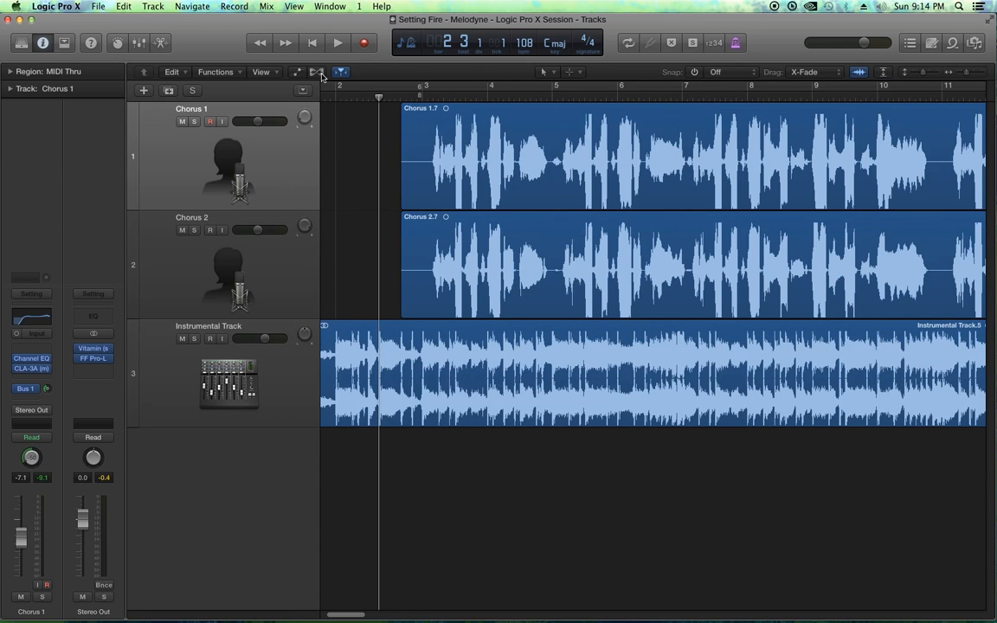
pyautogui.click(319, 73)
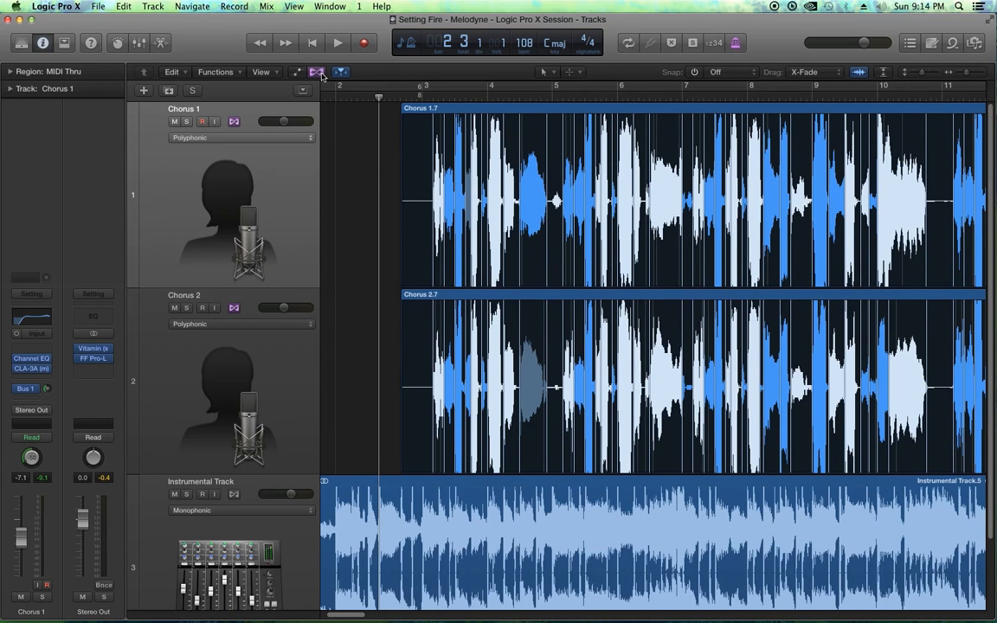
pyautogui.click(318, 74)
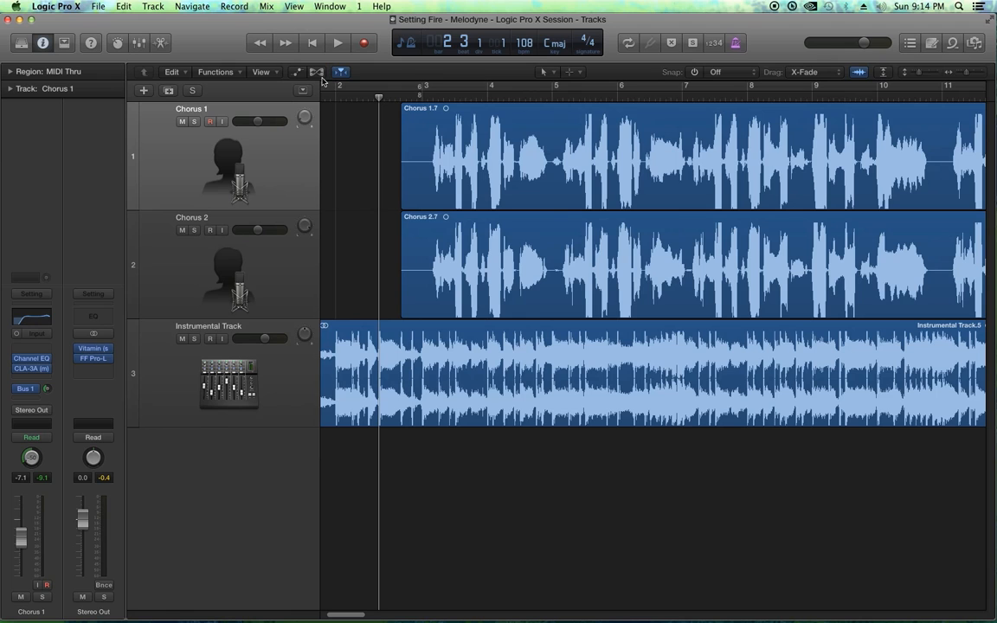
# Solo the Chorus 1 track and insert the mono Celemony Melodyne plug-in ahead of its Channel EQ
pyautogui.click(273, 139)
pyautogui.click(194, 121)
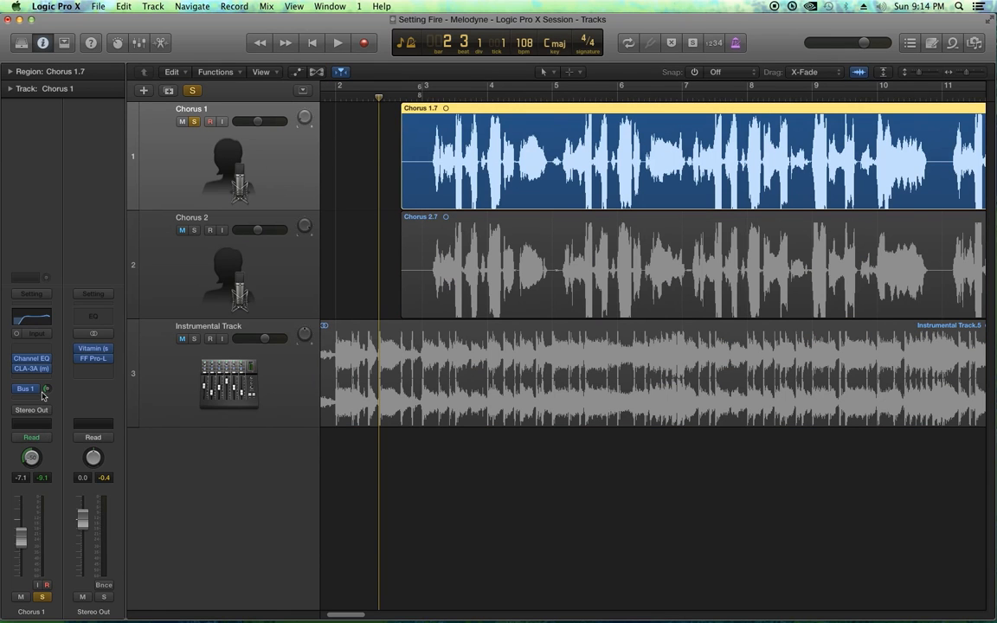
pyautogui.click(32, 346)
pyautogui.moveTo(48, 485)
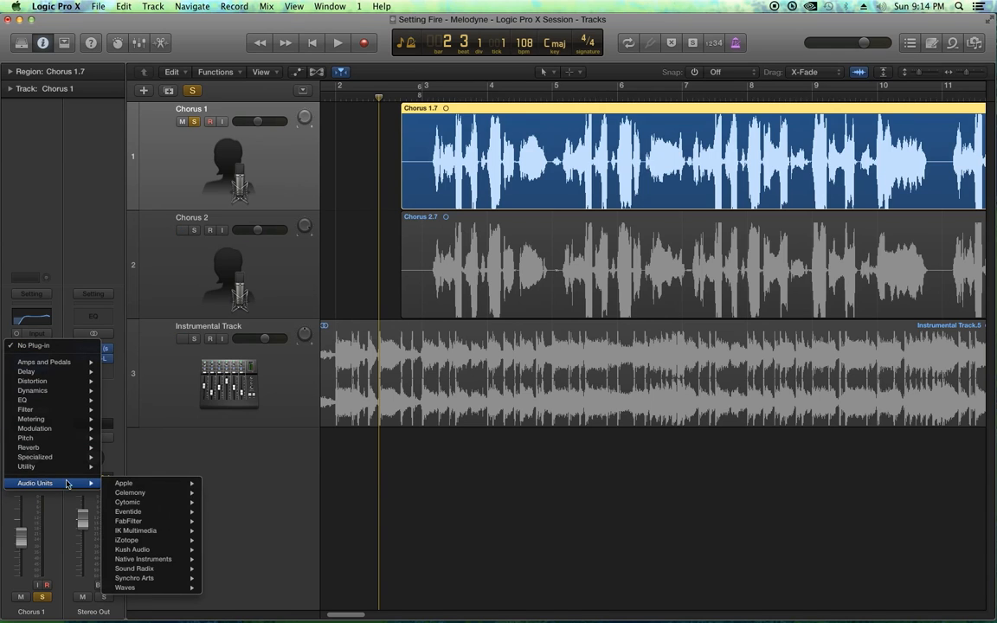
pyautogui.moveTo(138, 492)
pyautogui.moveTo(243, 492)
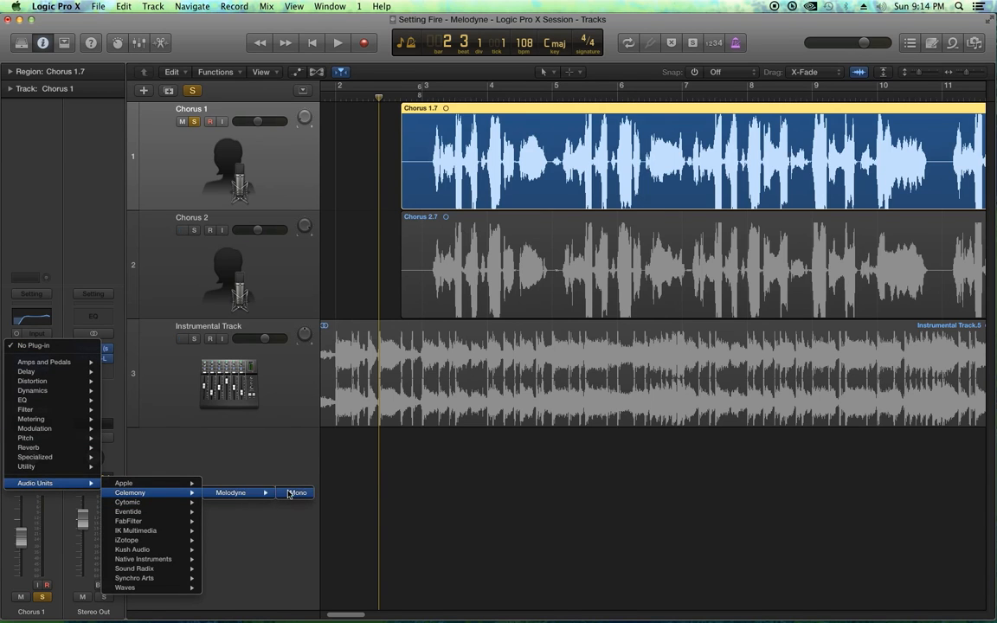
pyautogui.click(292, 492)
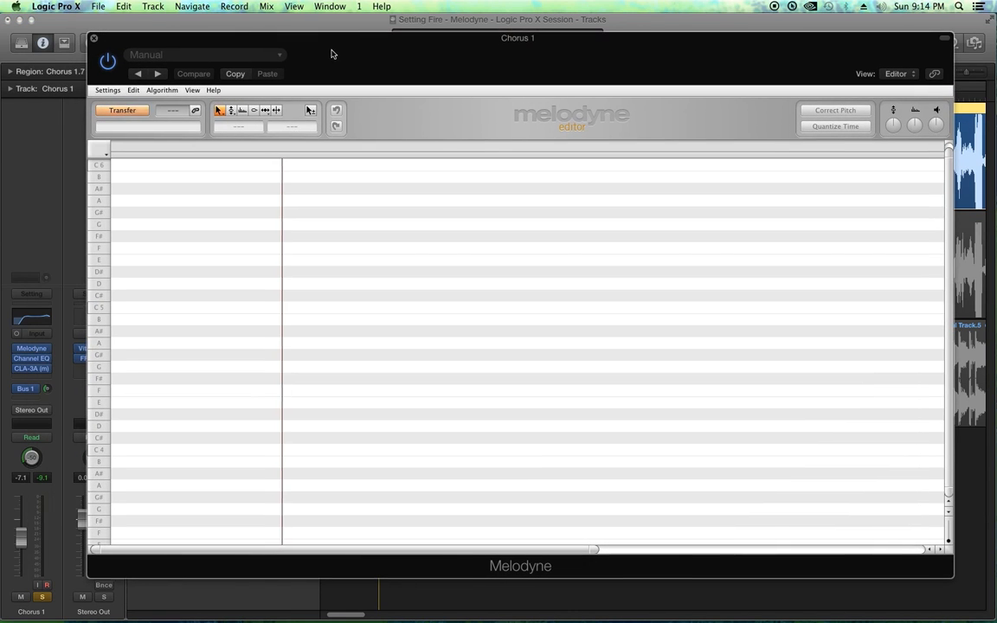
# Transfer the whole Chorus 1 vocal into Melodyne during playback and bring all its detected notes into view
pyautogui.click(132, 112)
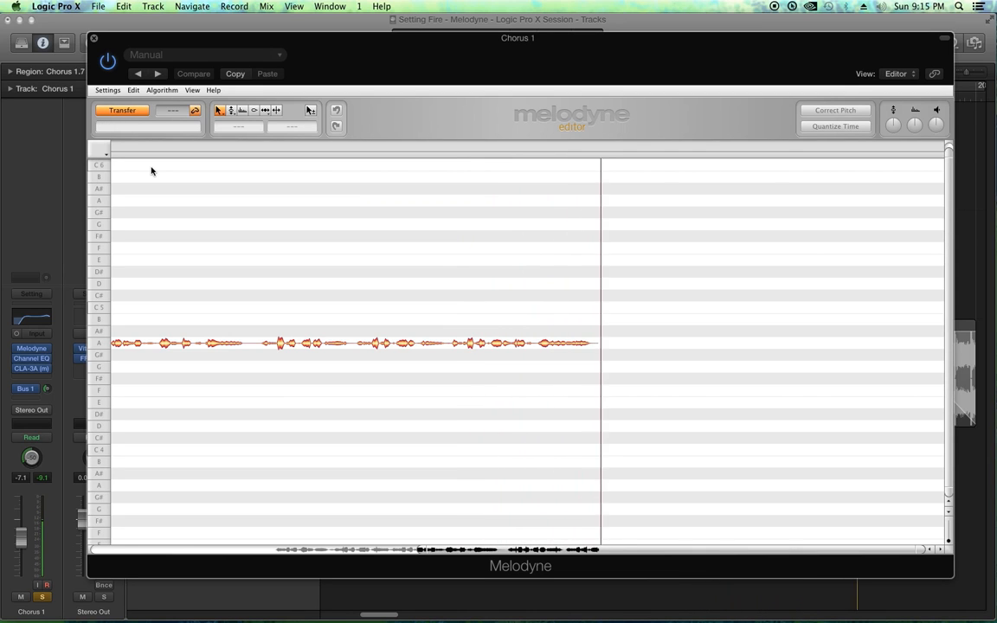
pyautogui.press('space')
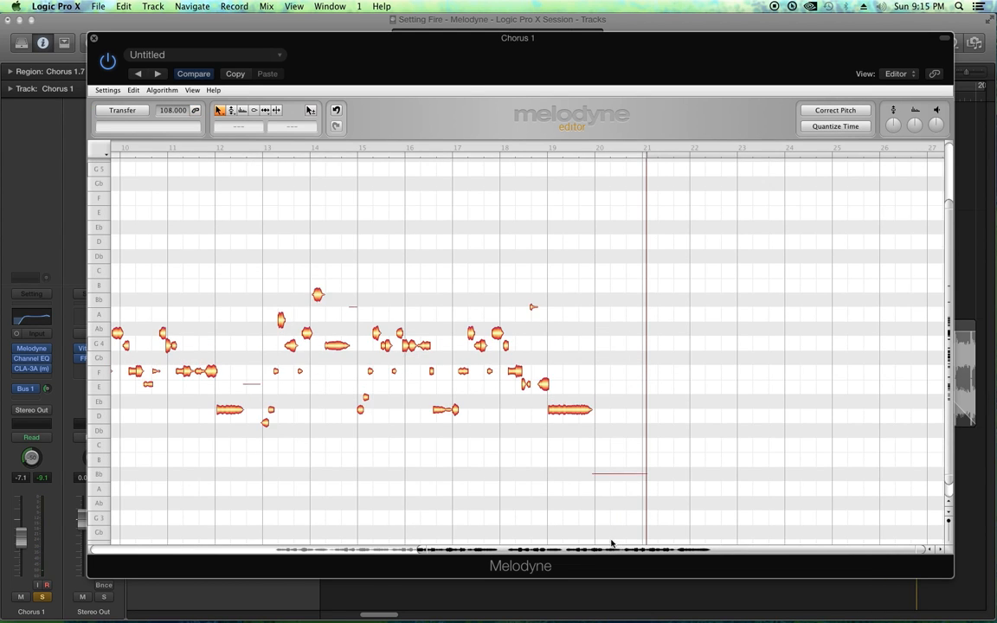
pyautogui.hscroll(-3, 438, 533)
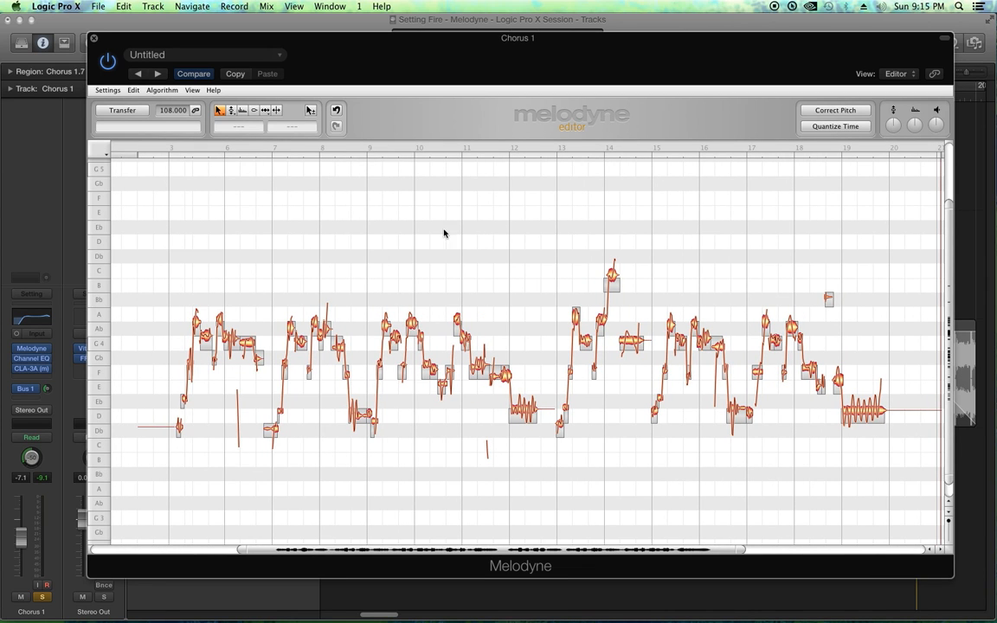
# Check the Correct Pitch options for center, drift and scale snapping without applying them
pyautogui.click(835, 111)
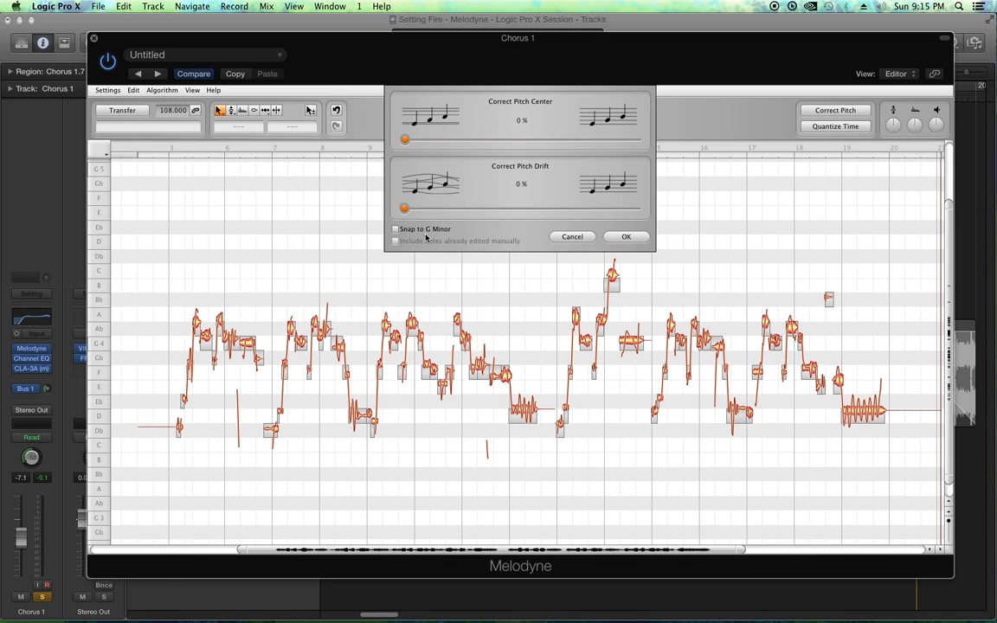
pyautogui.click(564, 239)
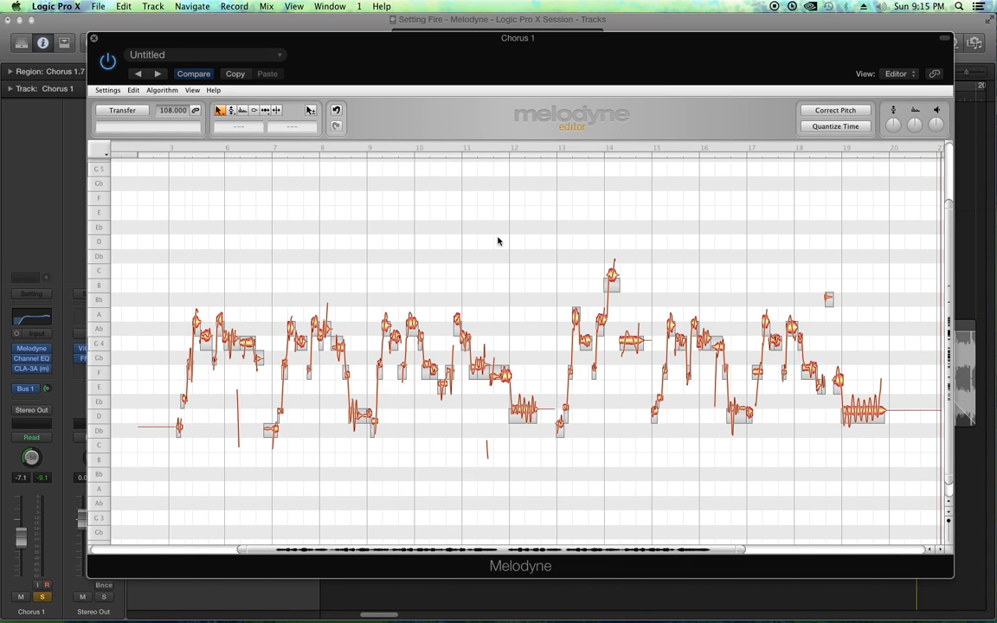
# Show the Scale Detective view of the scale editor, set the scale to D Minor, and hide the scale editor again
pyautogui.click(106, 153)
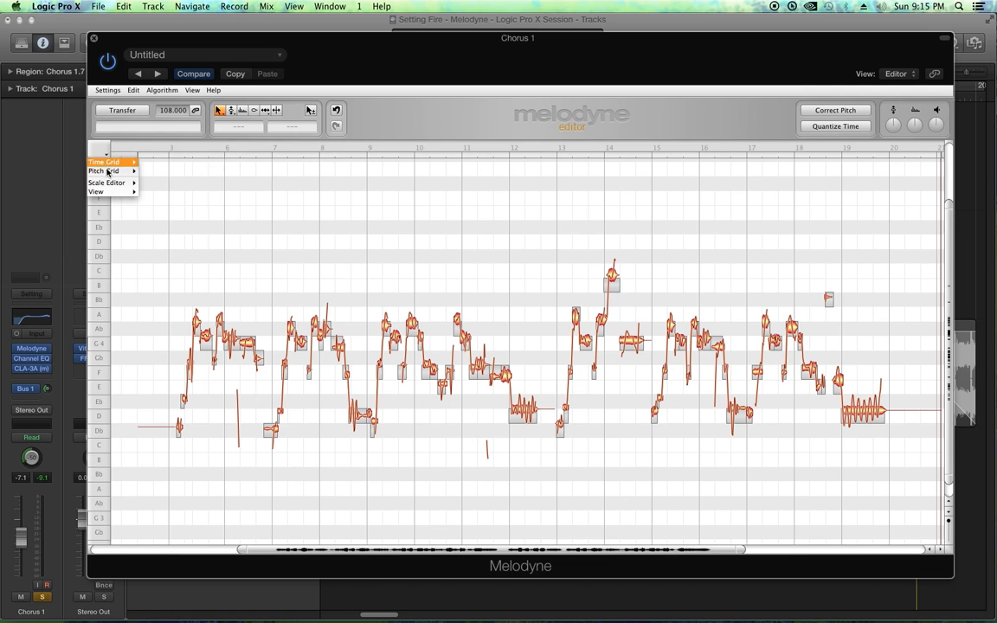
pyautogui.moveTo(105, 184)
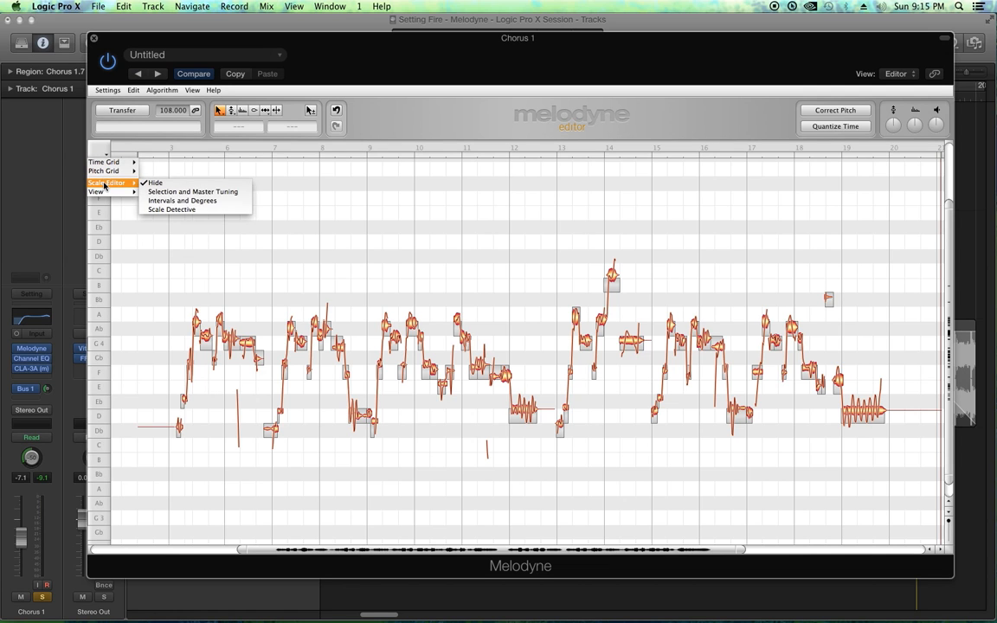
pyautogui.click(174, 213)
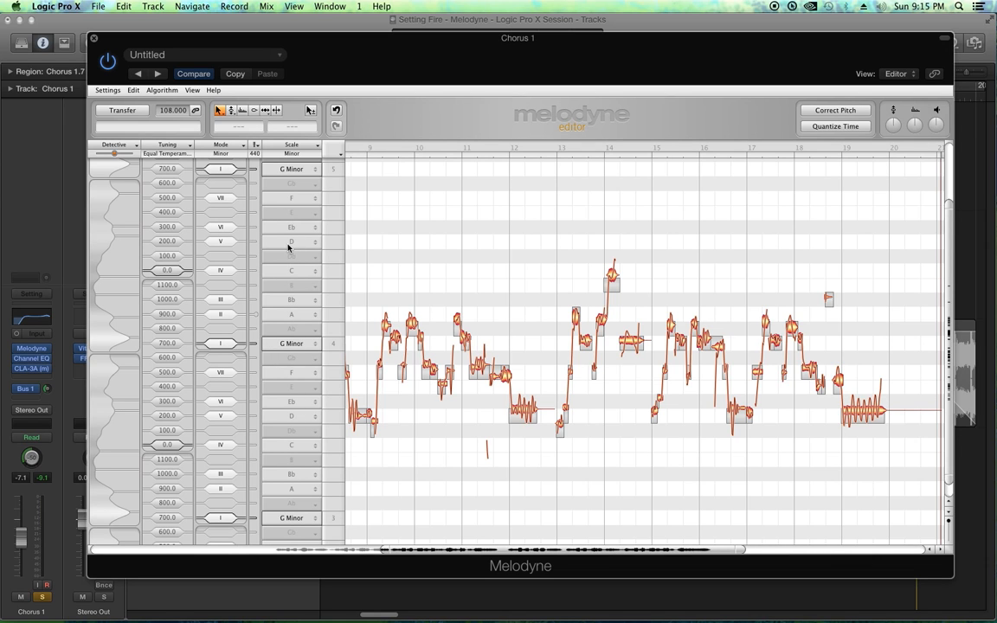
pyautogui.click(288, 247)
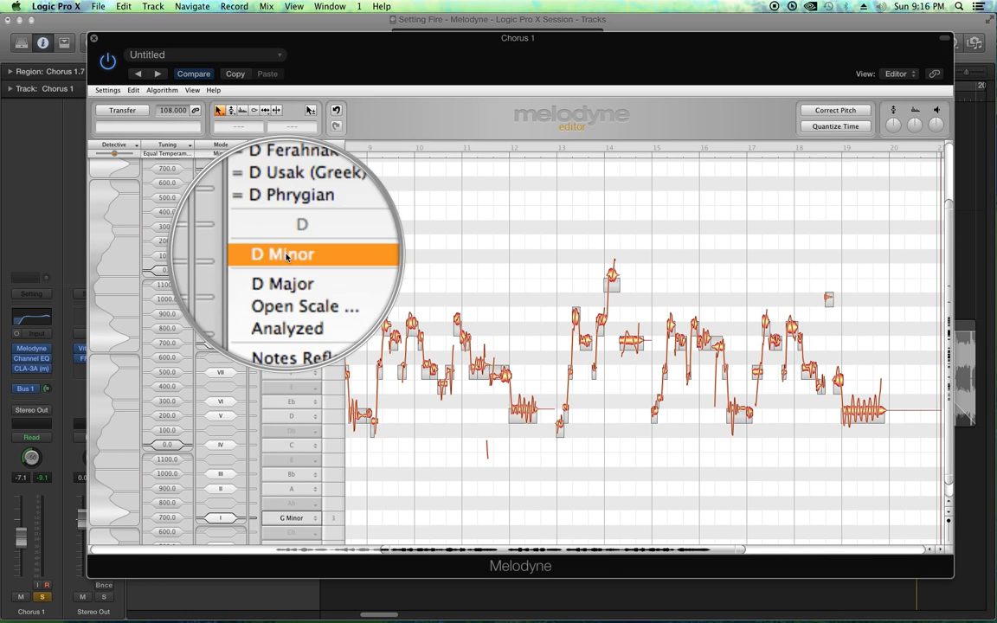
pyautogui.click(288, 253)
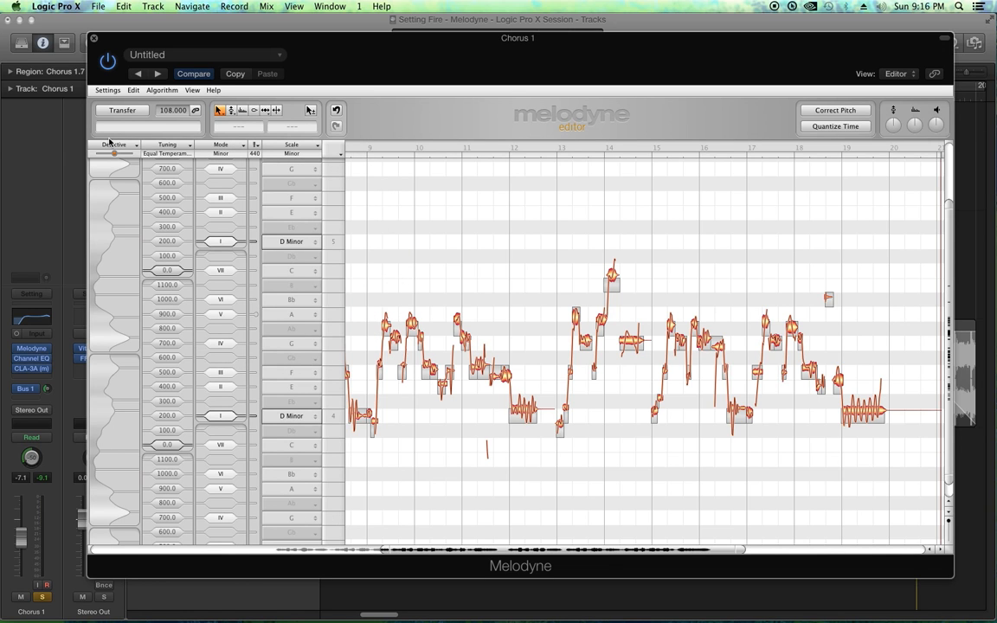
pyautogui.click(341, 154)
pyautogui.moveTo(344, 192)
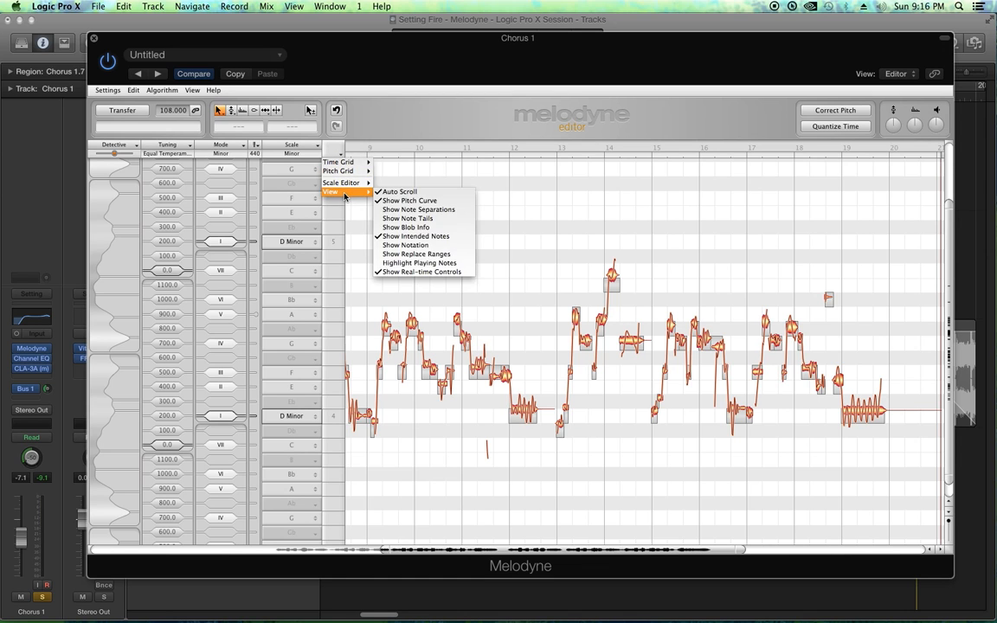
pyautogui.click(396, 157)
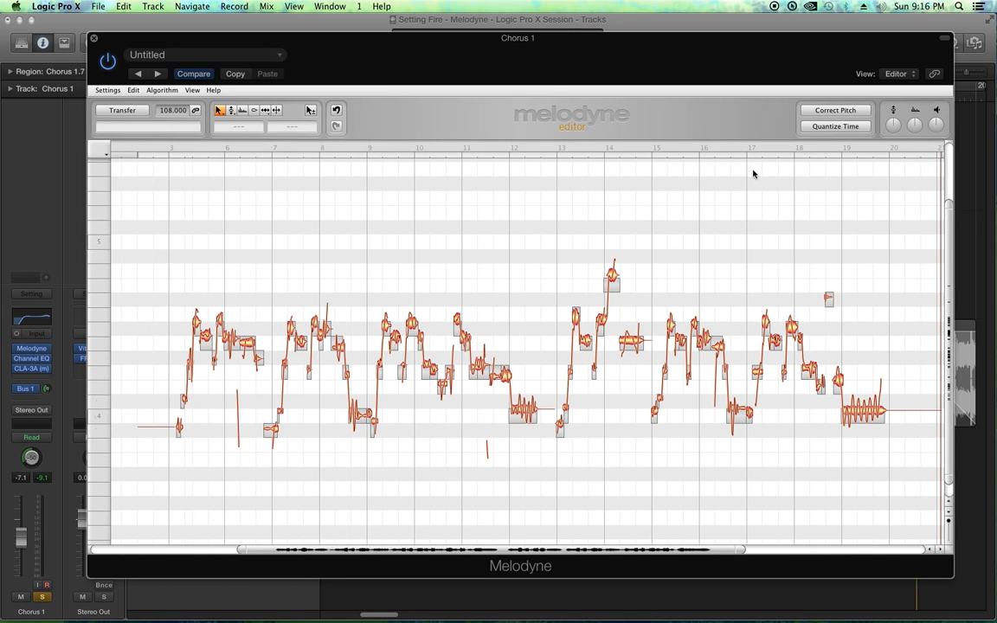
# Select all the vocal notes and correct their pitch center to 100 % with Snap to D Minor
pyautogui.click(835, 111)
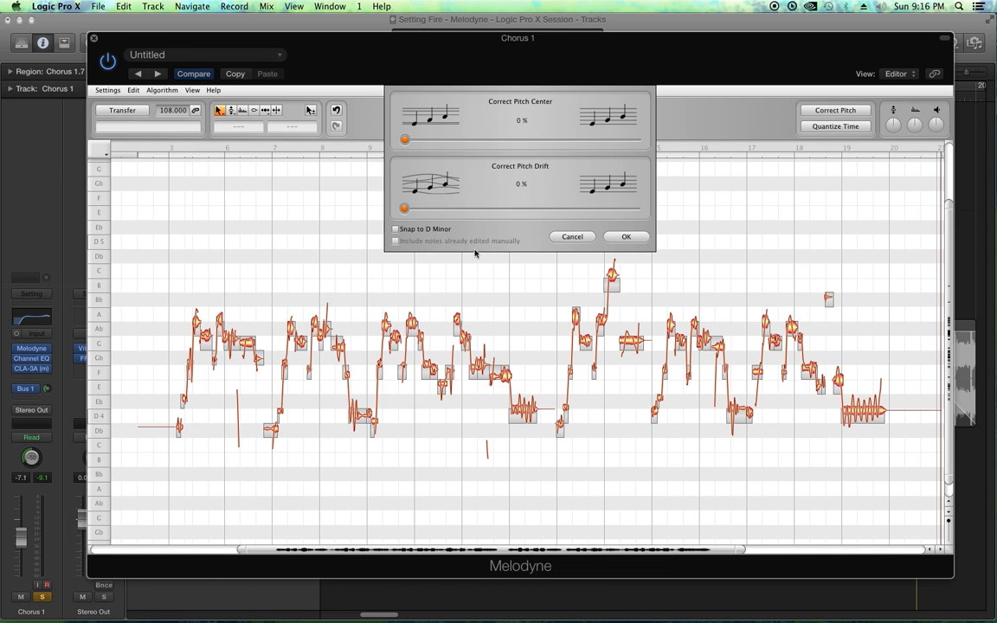
pyautogui.click(572, 237)
pyautogui.moveTo(160, 223); pyautogui.dragTo(868, 481)
pyautogui.click(835, 111)
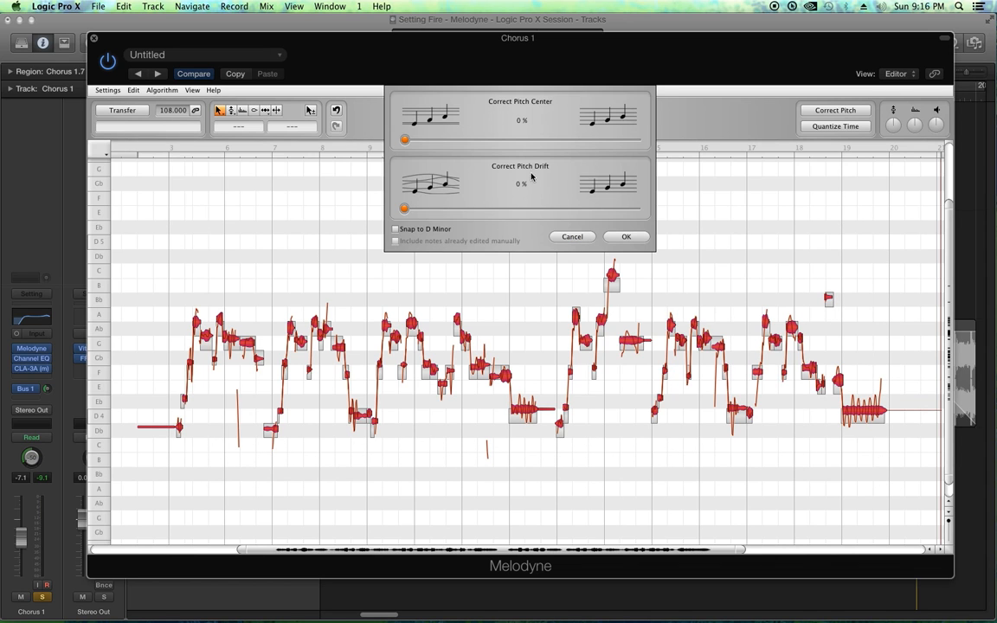
pyautogui.click(396, 229)
pyautogui.moveTo(464, 145); pyautogui.dragTo(782, 169)
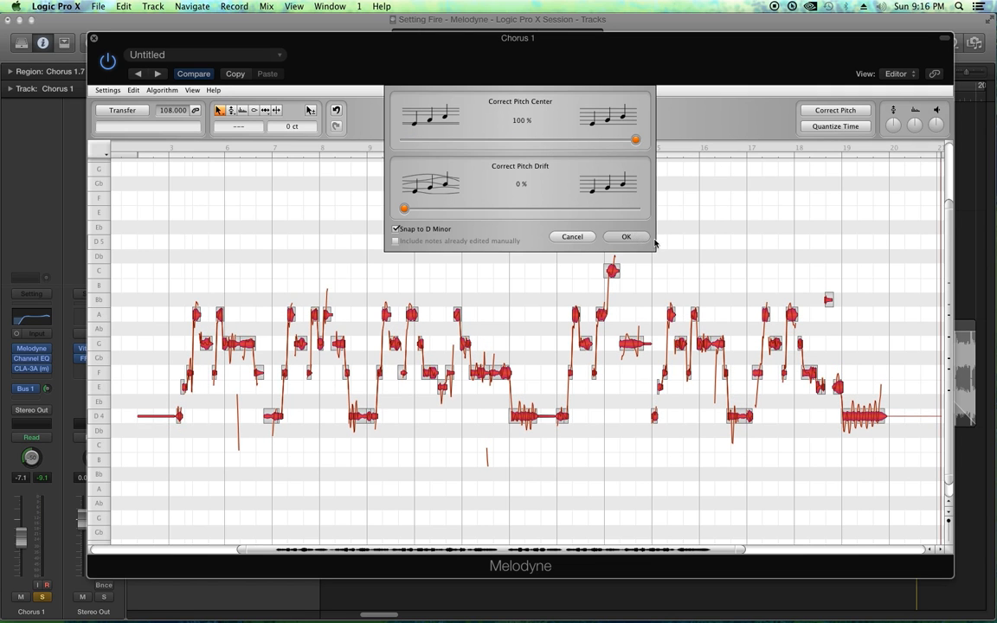
pyautogui.click(640, 237)
pyautogui.click(329, 177)
# Play back the opening phrase and lower its second note from E to D 4
pyautogui.moveTo(738, 550); pyautogui.dragTo(351, 500)
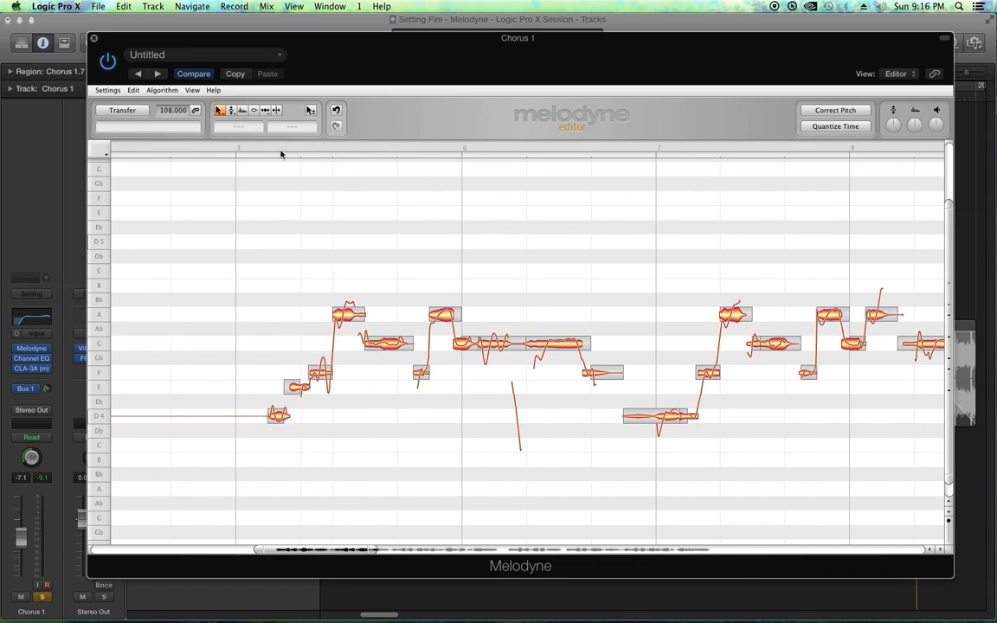
pyautogui.press('space')
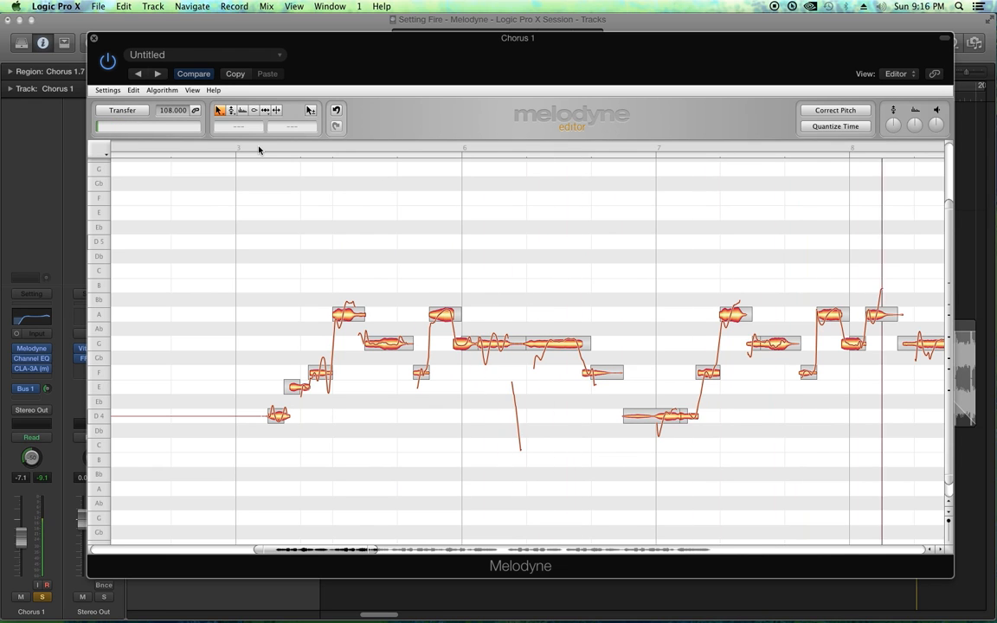
pyautogui.moveTo(448, 548); pyautogui.dragTo(318, 545)
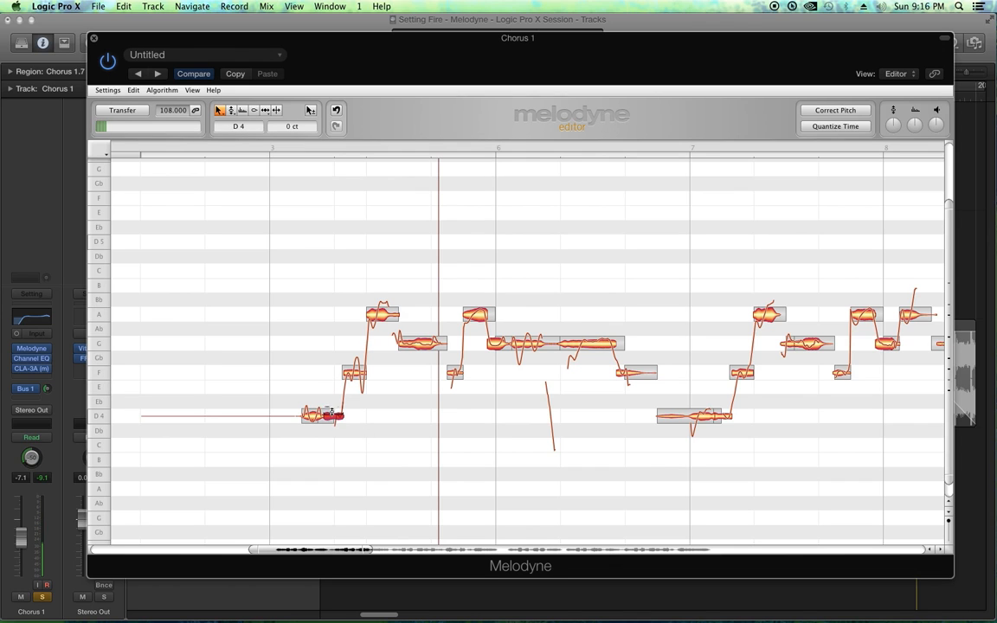
pyautogui.click(289, 151)
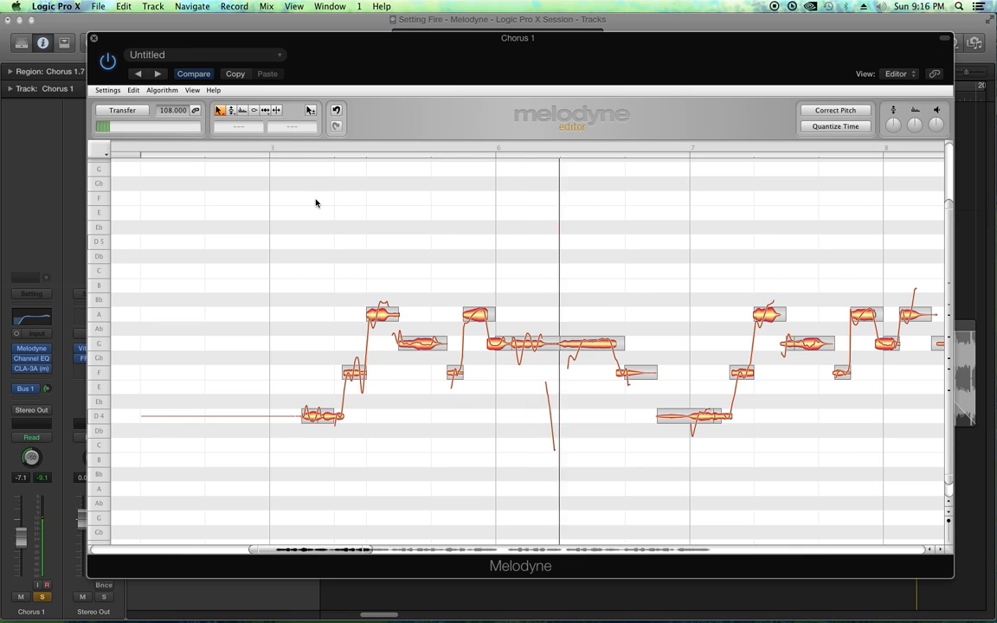
# Lower the short A note just after bar 8 to G and play that phrase back
pyautogui.moveTo(328, 549); pyautogui.dragTo(396, 549)
pyautogui.moveTo(437, 317); pyautogui.dragTo(437, 344)
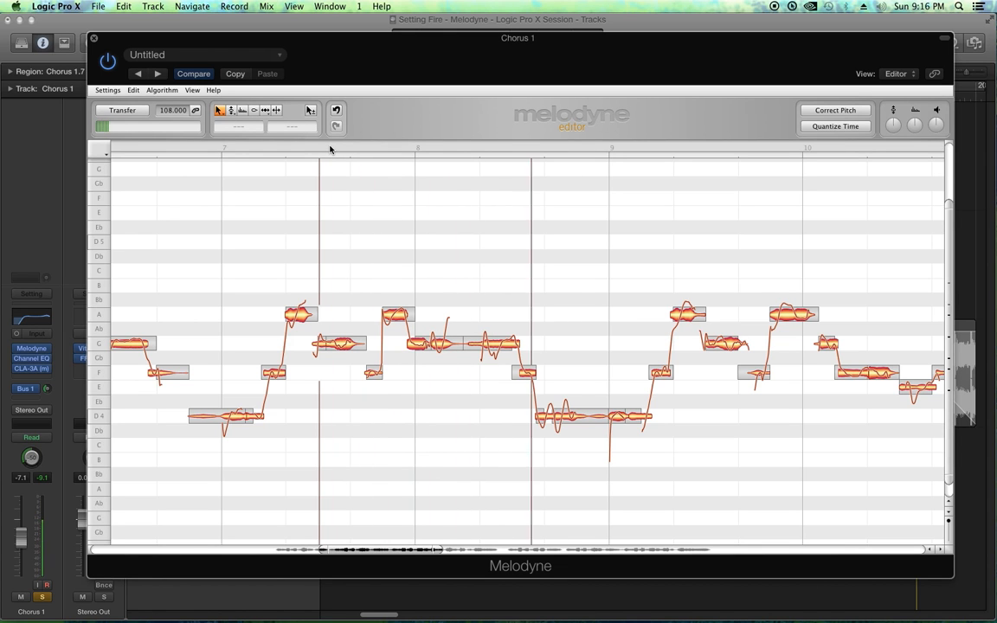
# Split the long A note at bar 10, lower its second part to G, and play the phrase back
pyautogui.moveTo(386, 551); pyautogui.dragTo(429, 557)
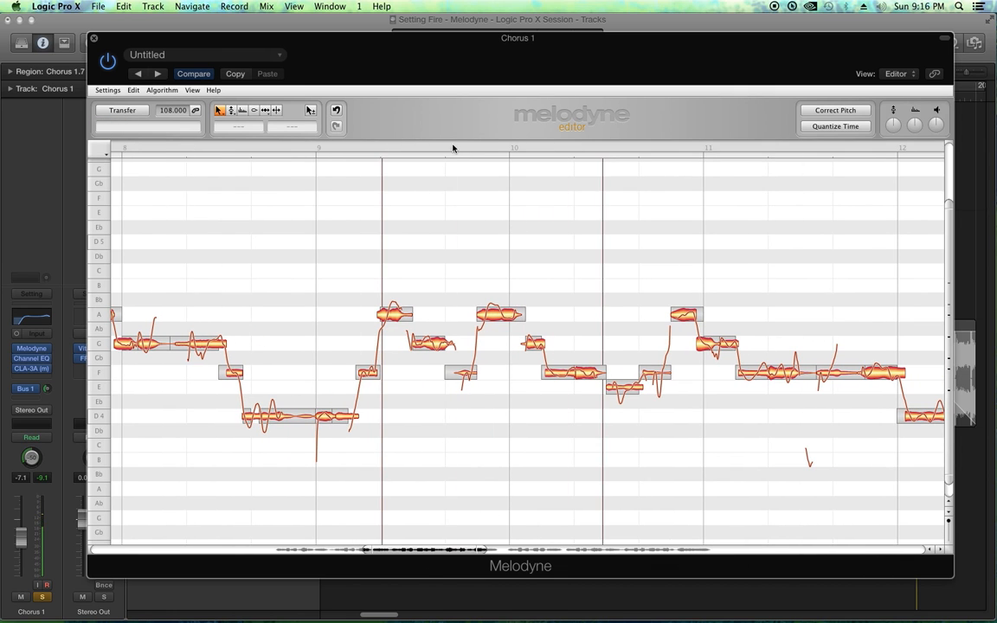
pyautogui.doubleClick(500, 307)
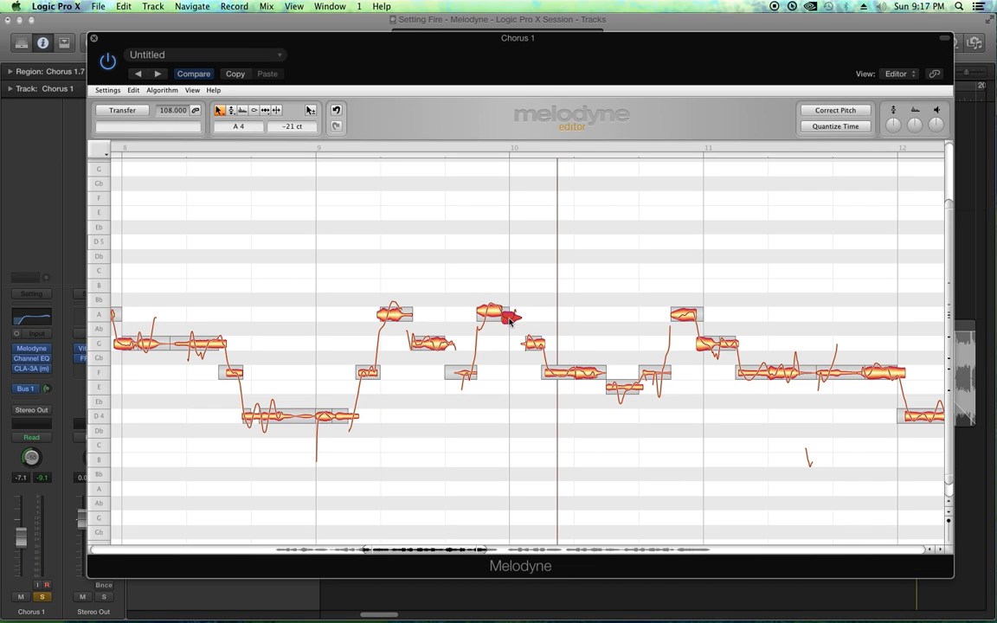
pyautogui.doubleClick(354, 147)
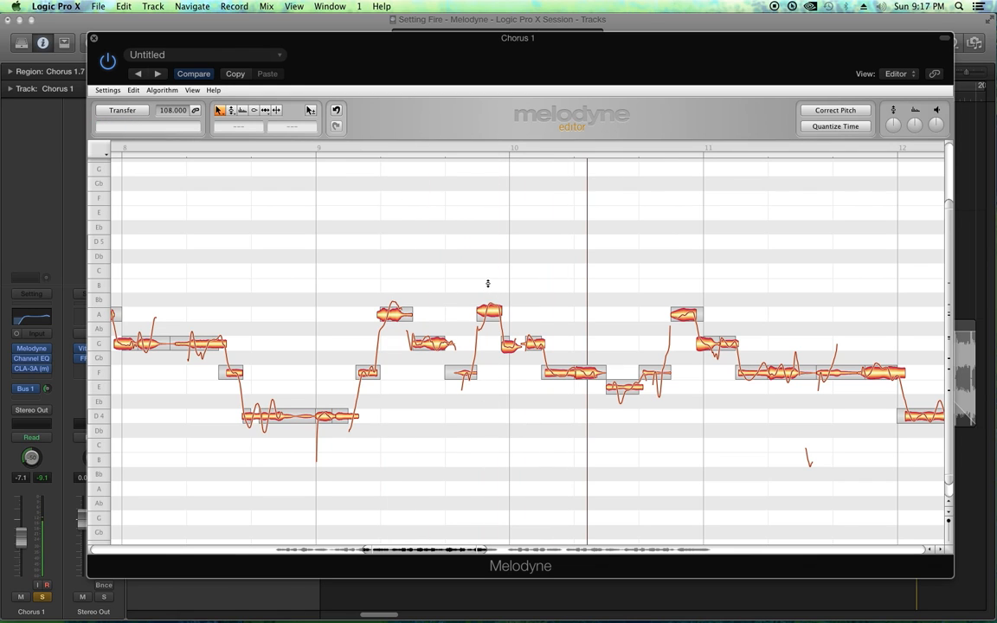
# Correct the pitch center of the A note before bar 10 and the two G notes after it, and play them back
pyautogui.click(833, 115)
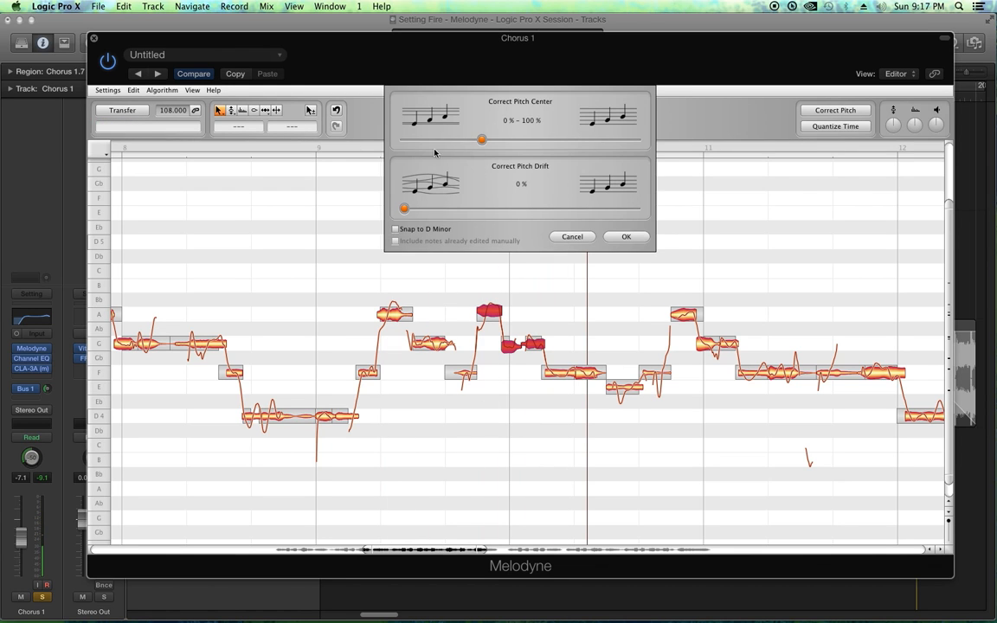
pyautogui.moveTo(481, 142); pyautogui.dragTo(702, 169)
pyautogui.click(626, 236)
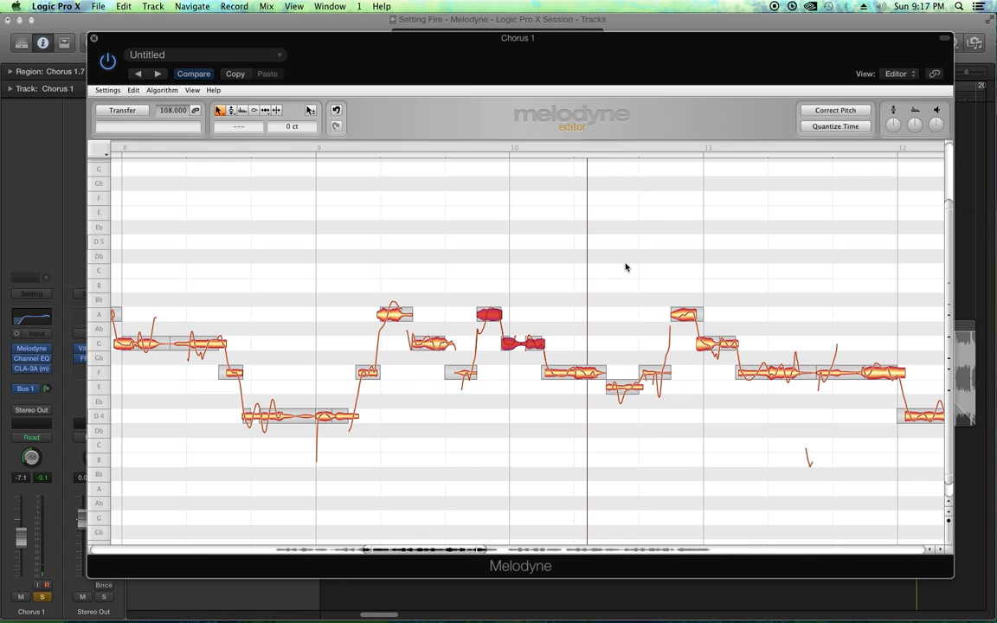
pyautogui.doubleClick(321, 148)
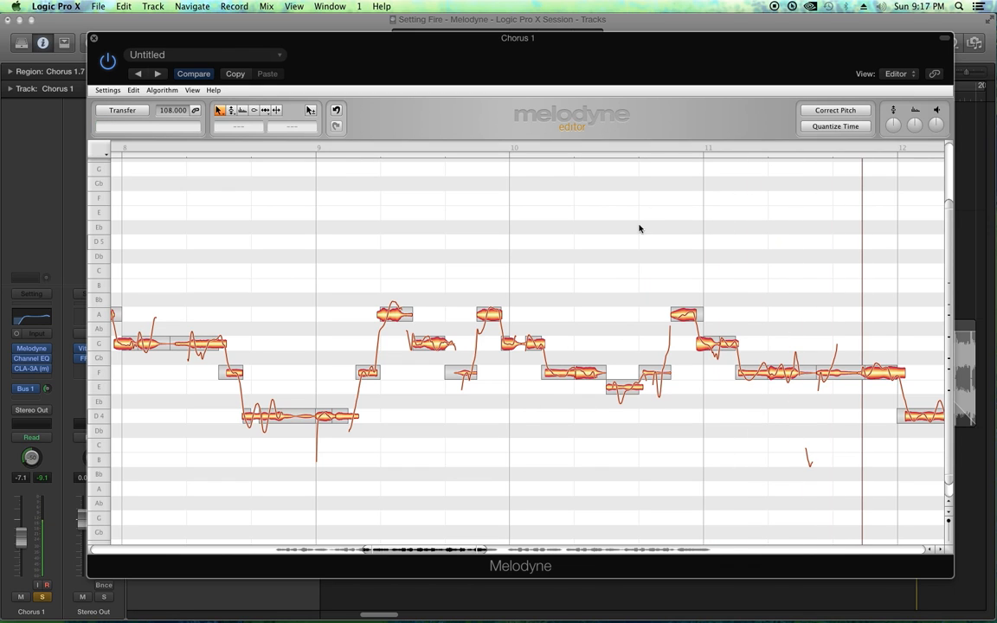
# Lower the short middle F note in the second half of bar 11 to E and play the phrase back
pyautogui.doubleClick(630, 147)
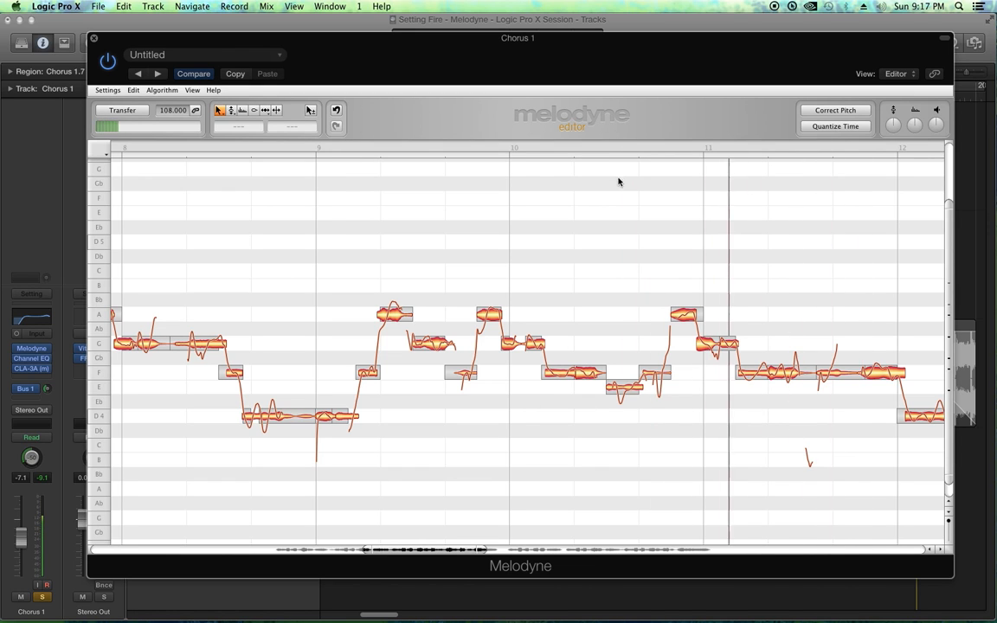
pyautogui.moveTo(443, 550); pyautogui.dragTo(503, 552)
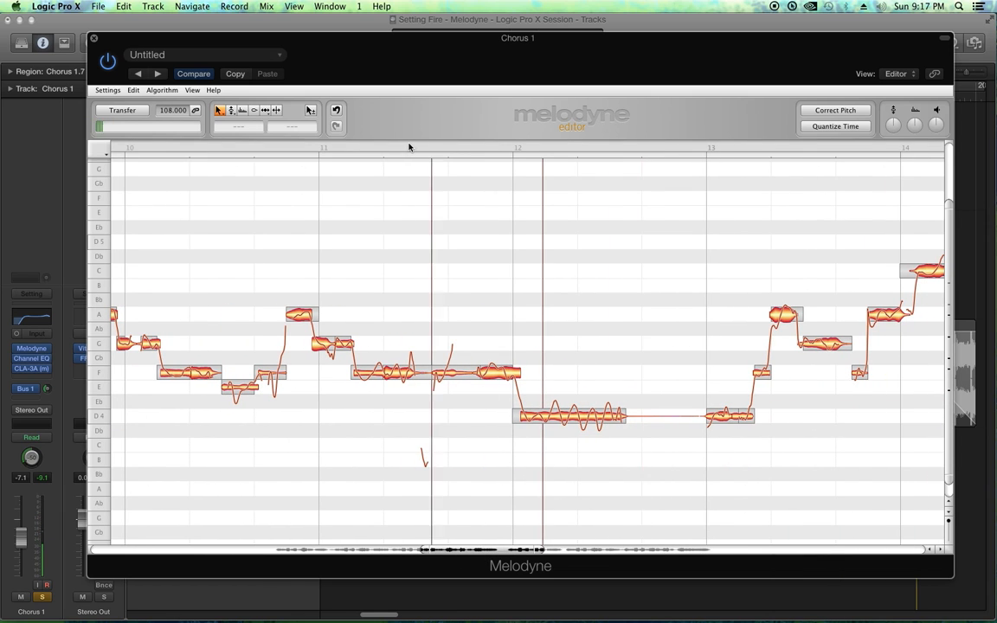
pyautogui.click(446, 376)
pyautogui.moveTo(446, 375); pyautogui.dragTo(450, 383)
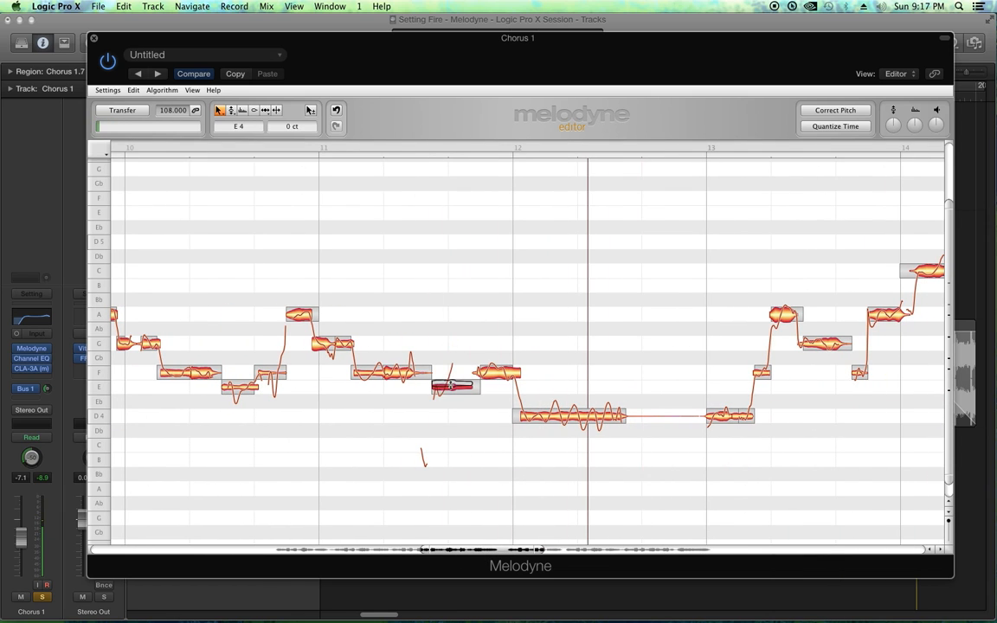
pyautogui.click(317, 147)
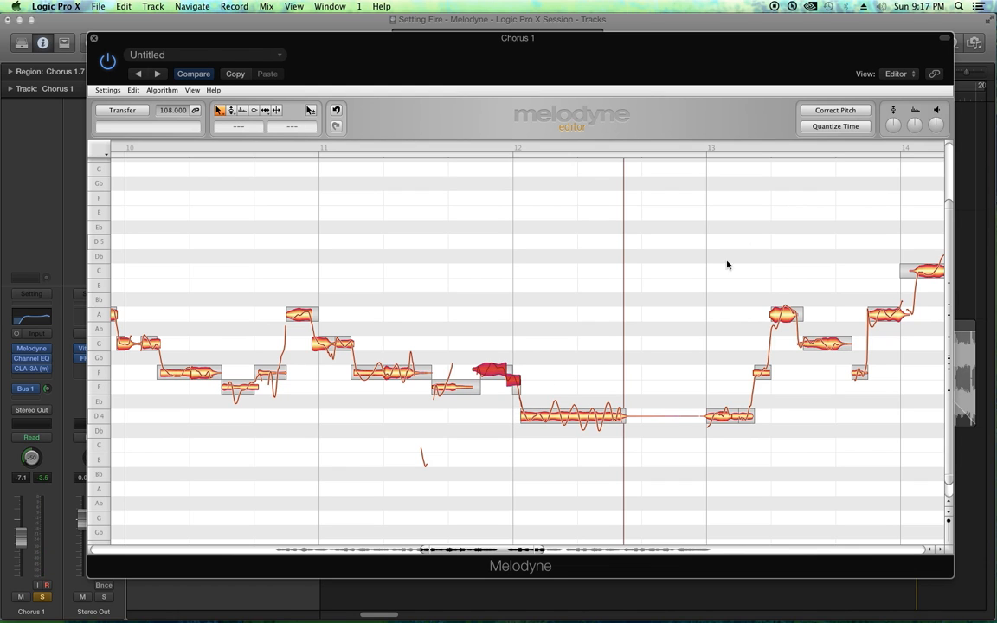
# Split the F note leading into bar 12, correct the pitch center of both parts, and play them back
pyautogui.click(826, 112)
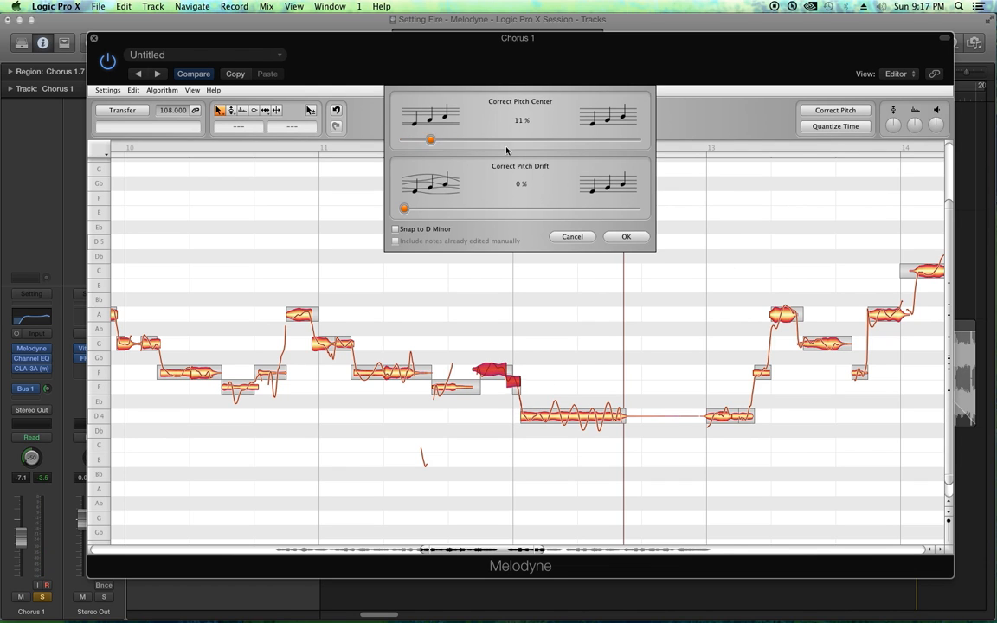
pyautogui.click(624, 237)
pyautogui.click(309, 148)
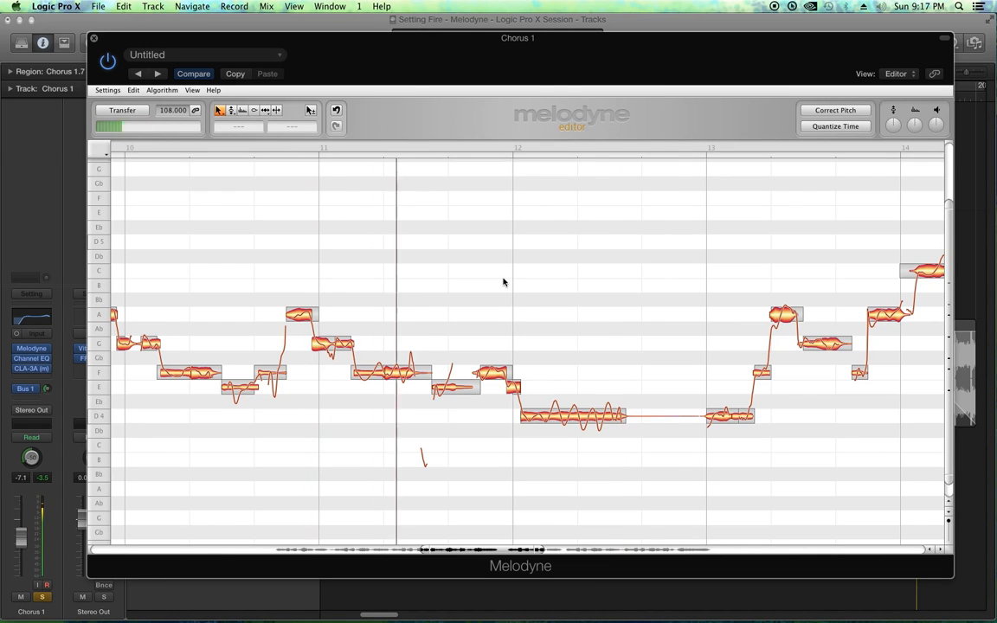
# Lower the E note just after bar 15 to D 4 and play the phrase back
pyautogui.moveTo(481, 551); pyautogui.dragTo(542, 554)
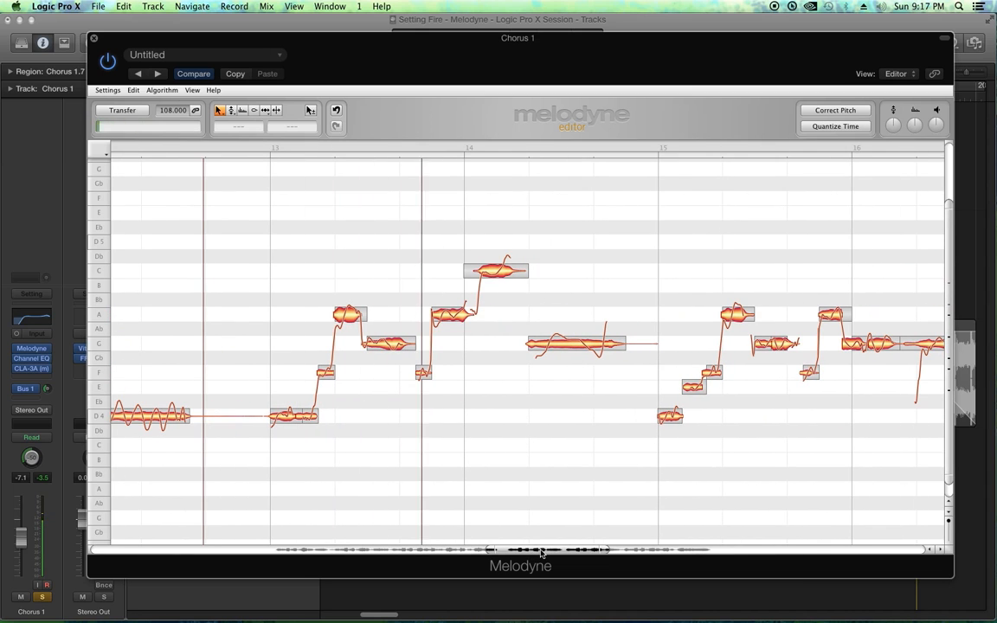
pyautogui.moveTo(534, 549); pyautogui.dragTo(563, 548)
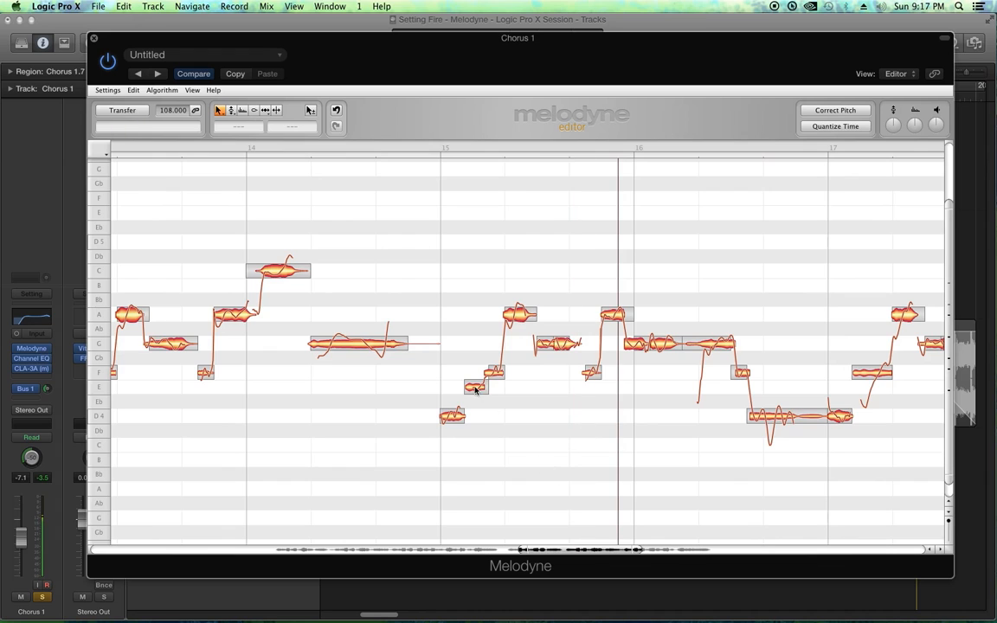
pyautogui.click(430, 148)
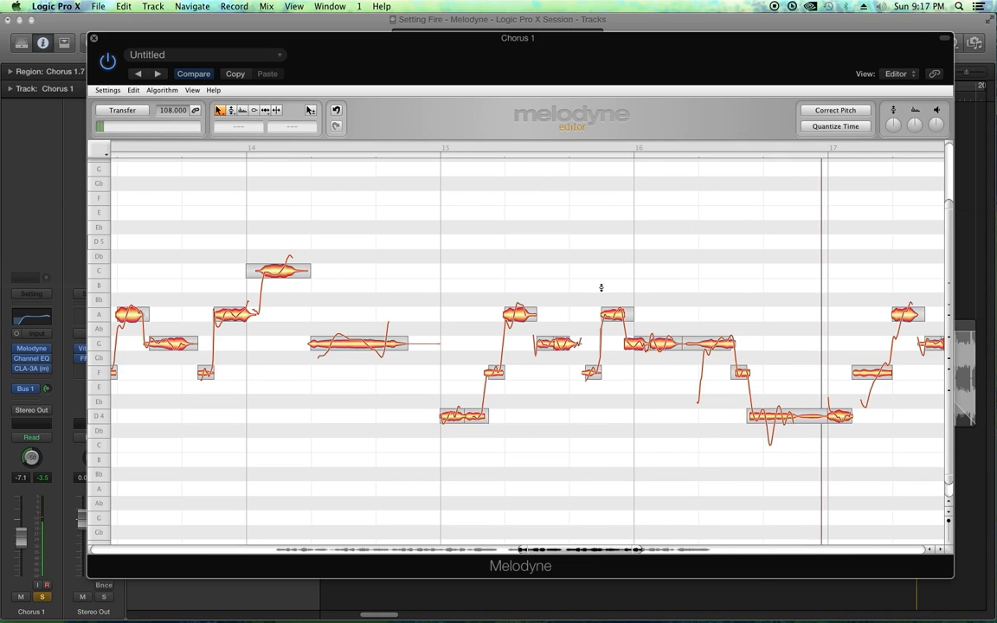
pyautogui.click(465, 147)
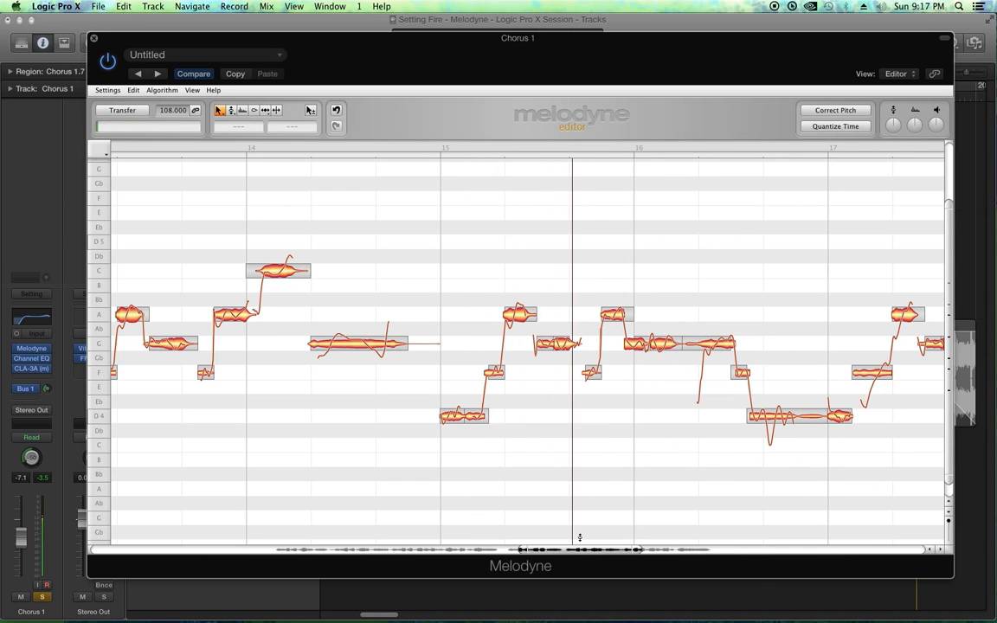
# Split the E note before bar 19 and correct both parts to 100 % pitch center with Snap to D Minor
pyautogui.moveTo(579, 550); pyautogui.dragTo(654, 561)
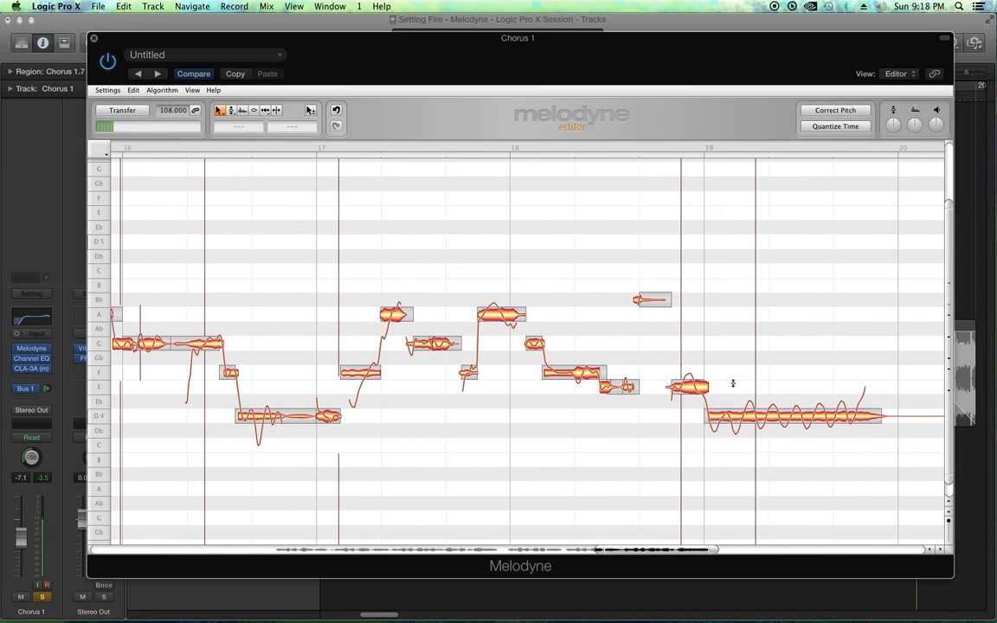
pyautogui.click(694, 421)
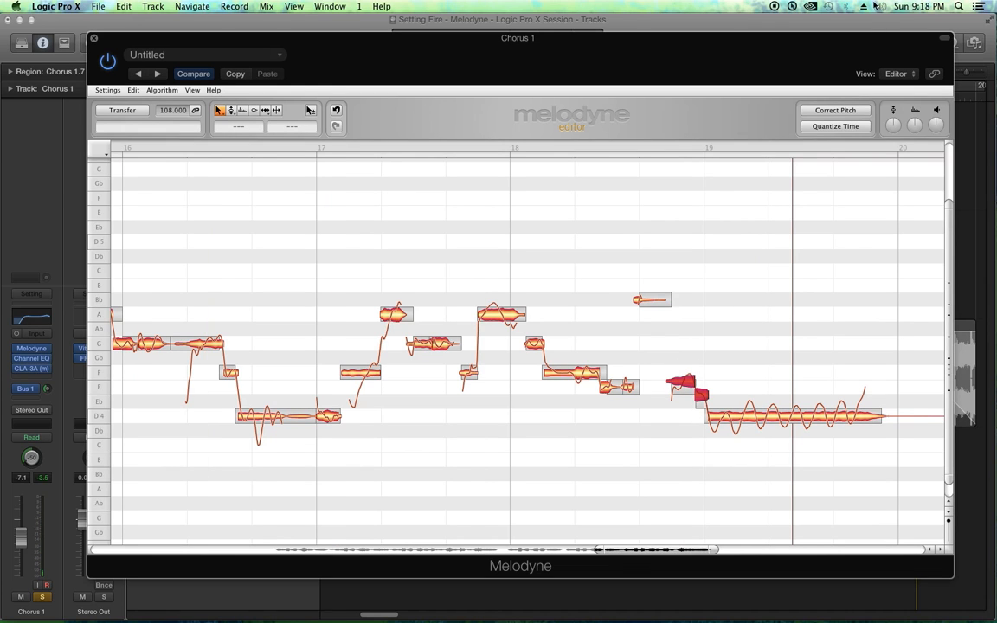
pyautogui.click(814, 114)
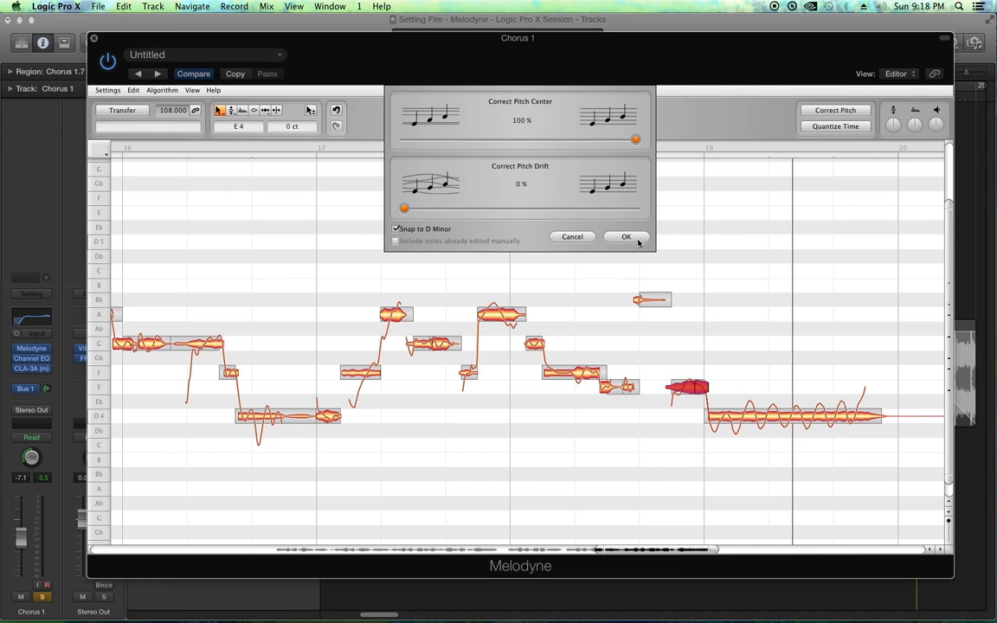
pyautogui.press('Return')
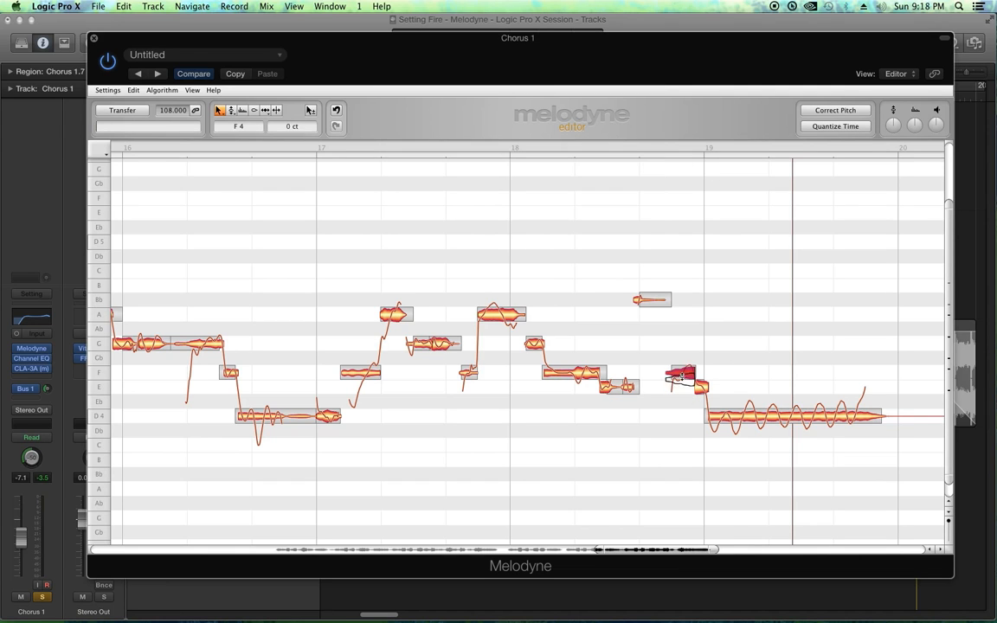
# Play back the phrase around bars 18 and 19 to check the two corrected notes
pyautogui.press('space')
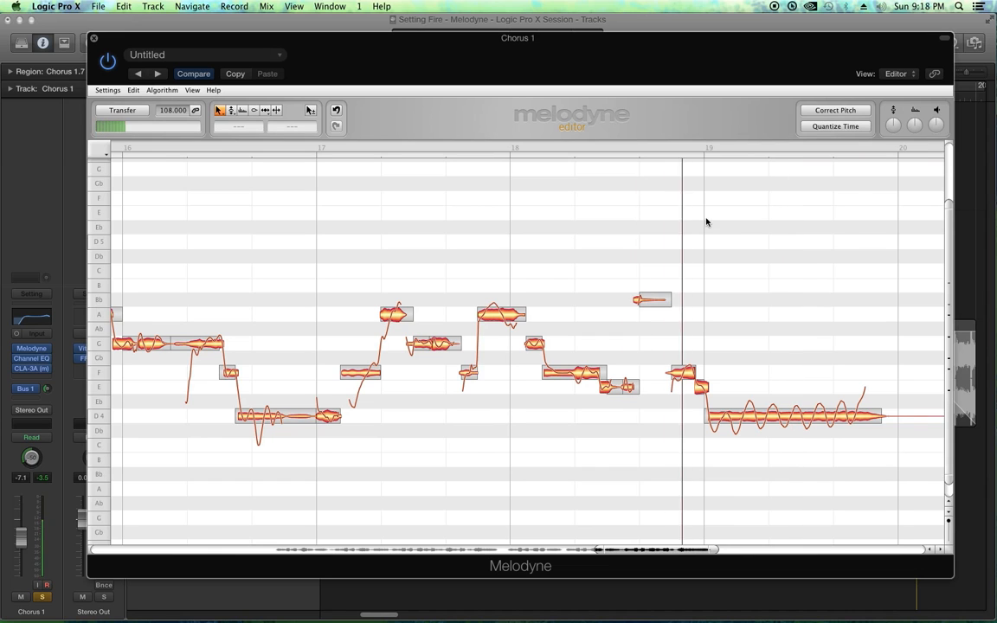
pyautogui.press('space')
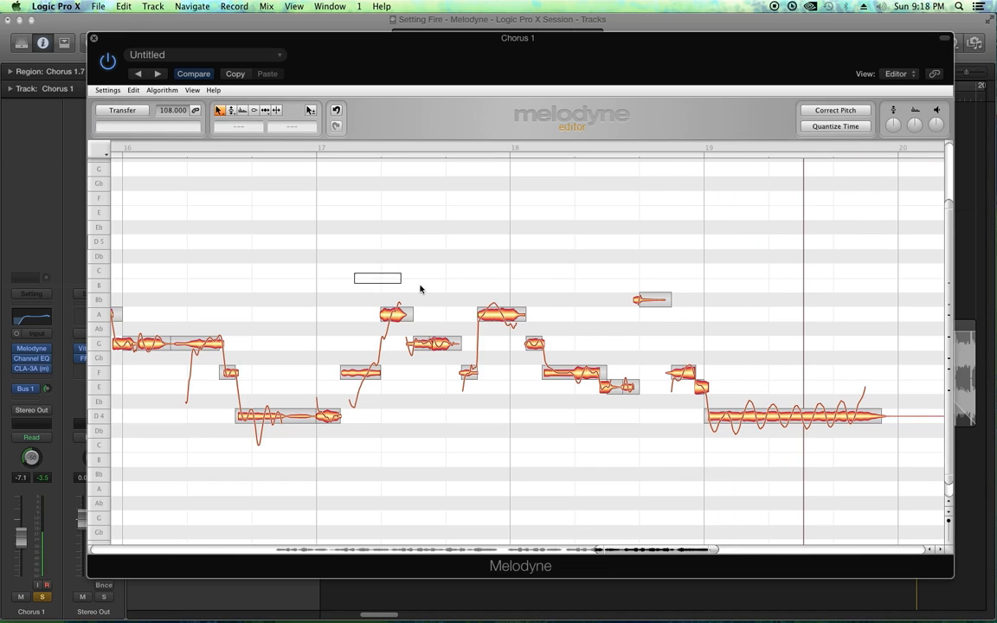
# Select the A 4 notes across the chorus, lower them together by less than a semitone, and play back from bar 3
pyautogui.moveTo(421, 289); pyautogui.dragTo(535, 313)
pyautogui.moveTo(597, 552); pyautogui.dragTo(212, 550)
pyautogui.moveTo(533, 260); pyautogui.dragTo(623, 315)
pyautogui.moveTo(708, 256); pyautogui.dragTo(823, 320)
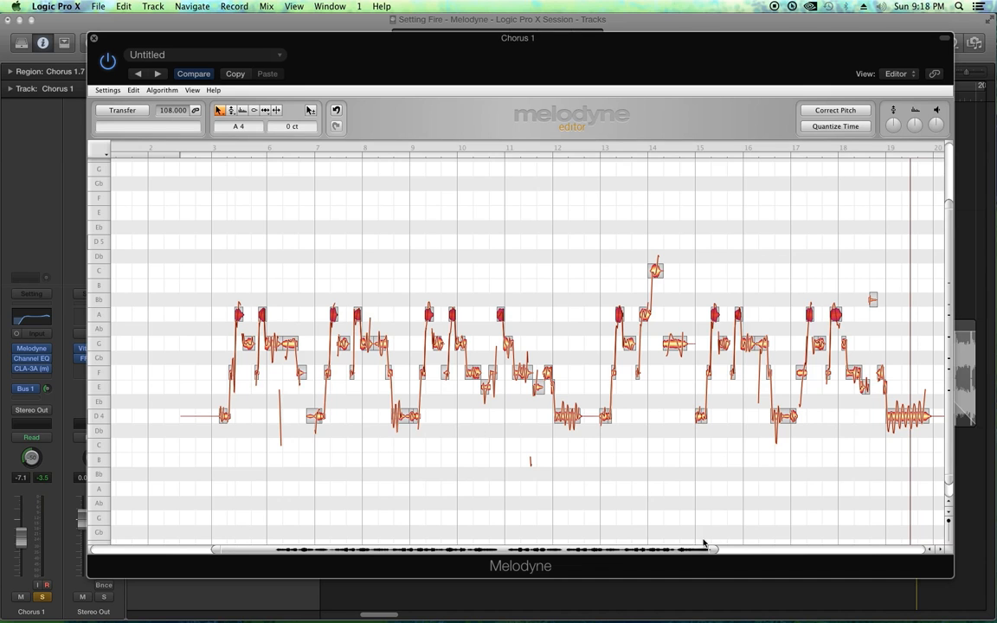
pyautogui.moveTo(714, 550); pyautogui.dragTo(411, 571)
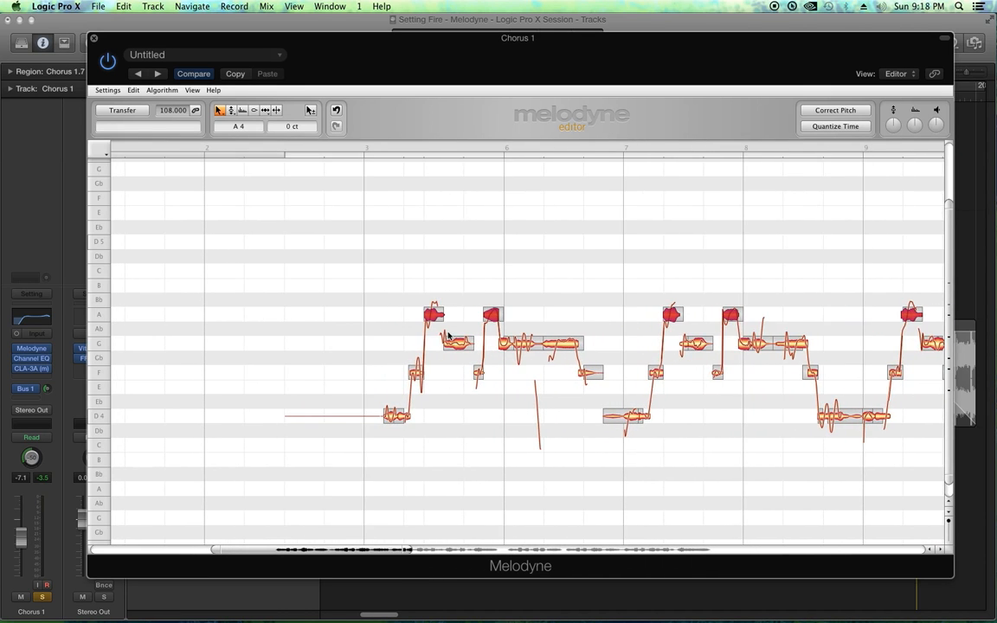
pyautogui.moveTo(491, 316); pyautogui.dragTo(494, 321)
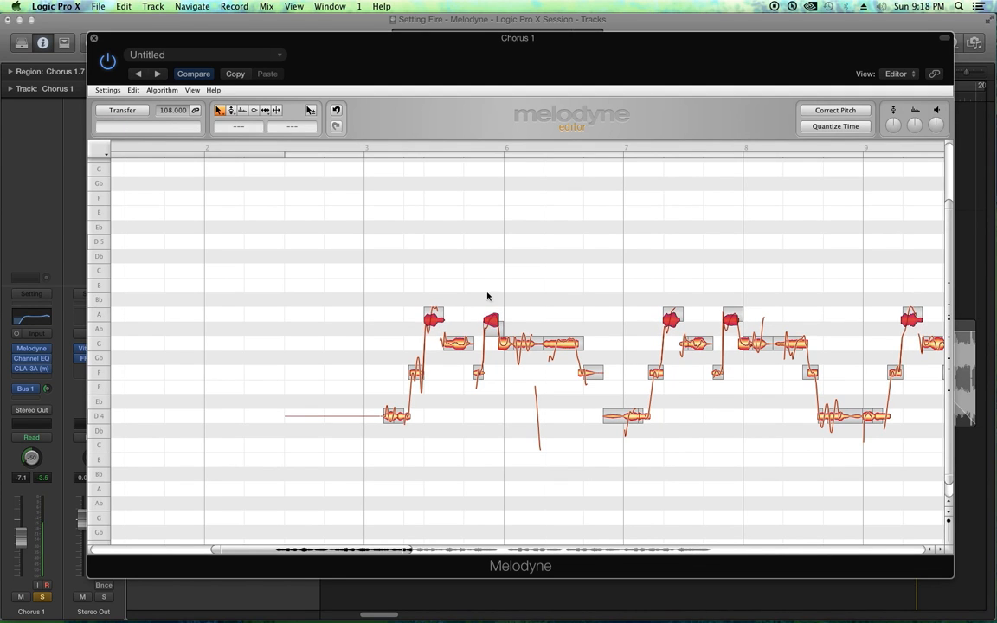
pyautogui.click(368, 148)
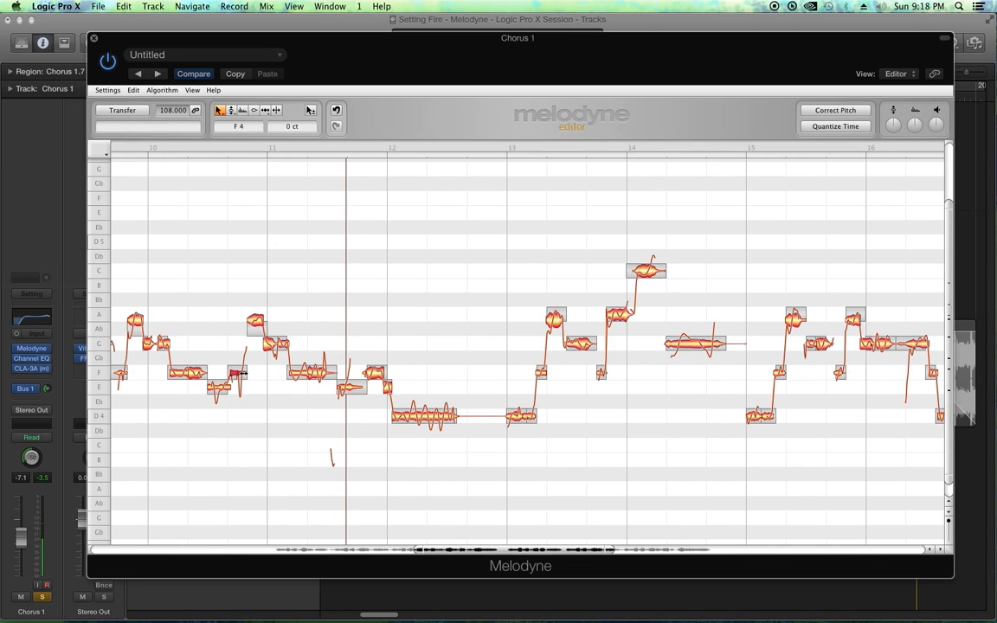
# Lower the short F note just before bar 11 to E and play the phrase back
pyautogui.press('space')
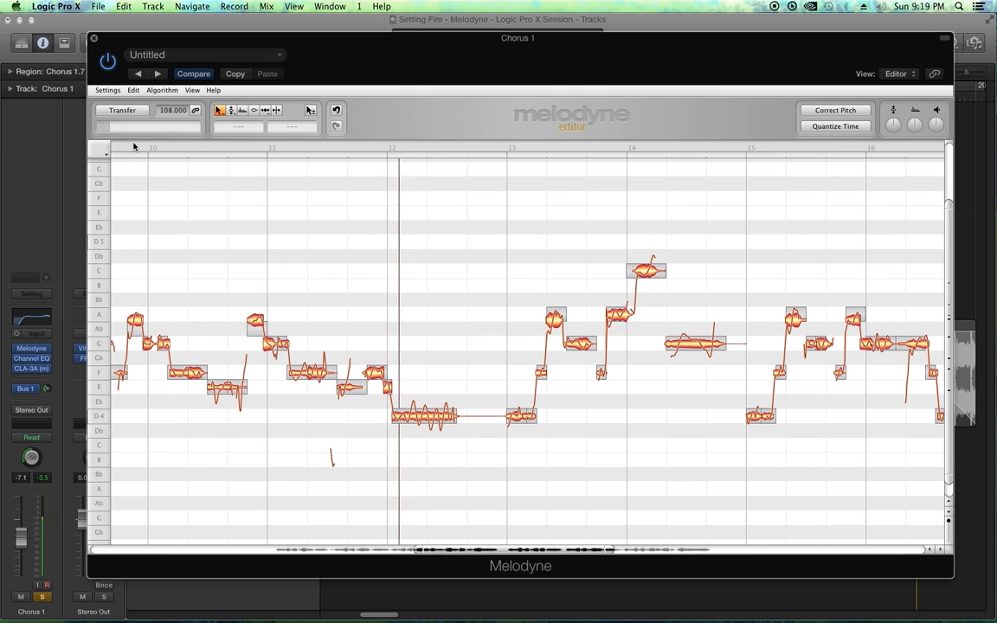
pyautogui.press('space')
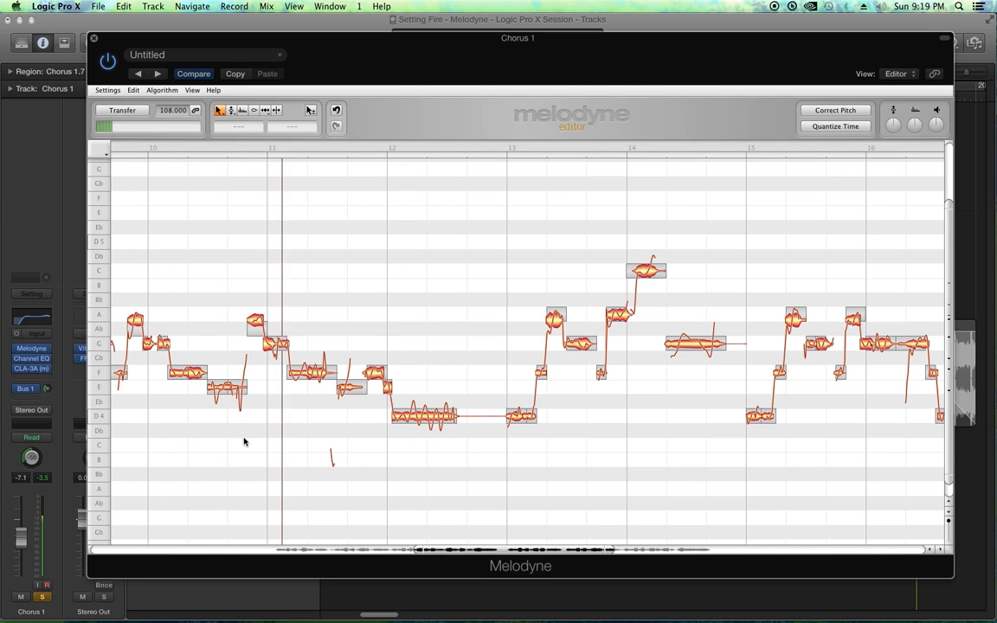
pyautogui.press('space')
# Try raising the first E note in the second half of bar 10 to F and play the phrase back
pyautogui.moveTo(218, 391); pyautogui.dragTo(218, 378)
pyautogui.click(218, 404)
pyautogui.press('space')
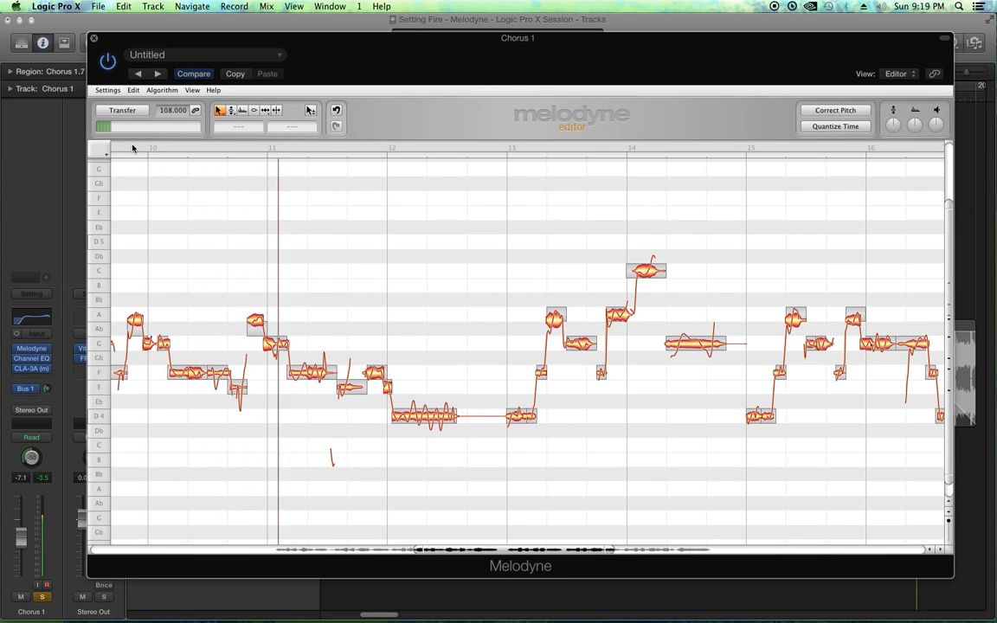
pyautogui.moveTo(216, 372); pyautogui.dragTo(217, 386)
pyautogui.click(220, 357)
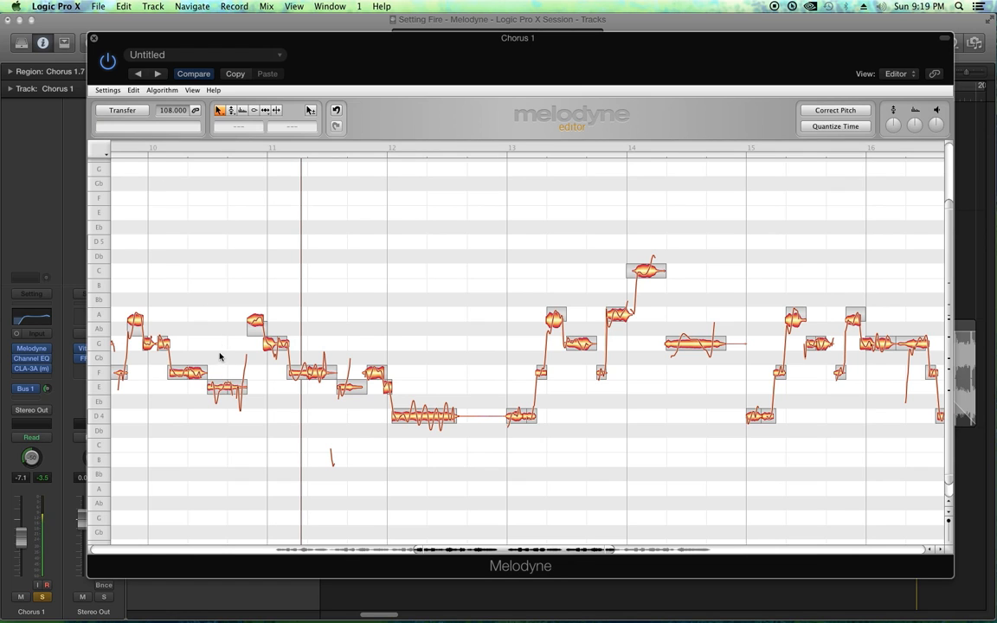
pyautogui.press('space')
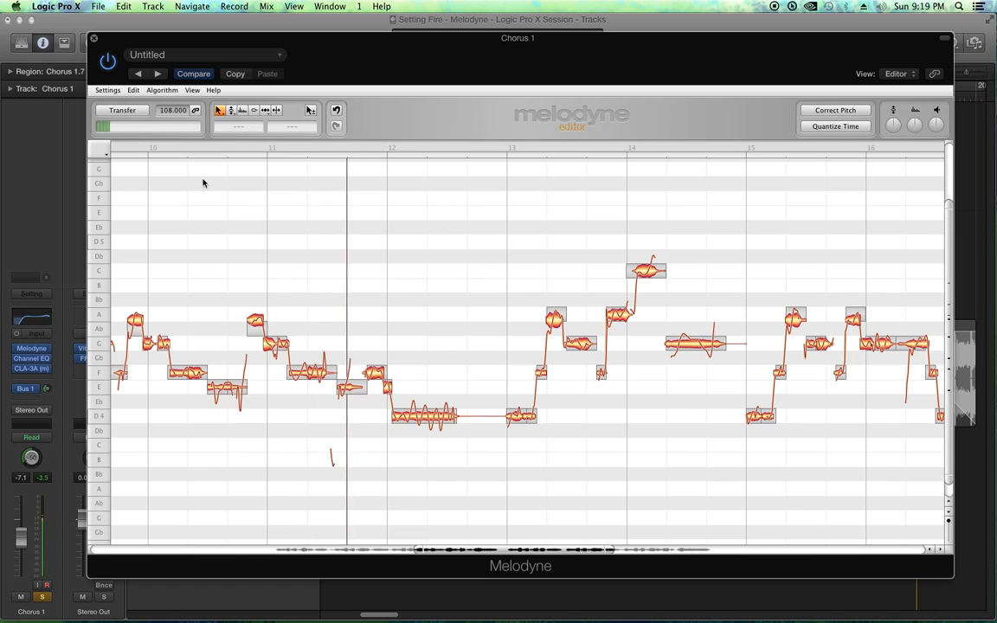
# Lower the long A note just before bar 18 slightly more and play the phrase back
pyautogui.moveTo(455, 550); pyautogui.dragTo(636, 554)
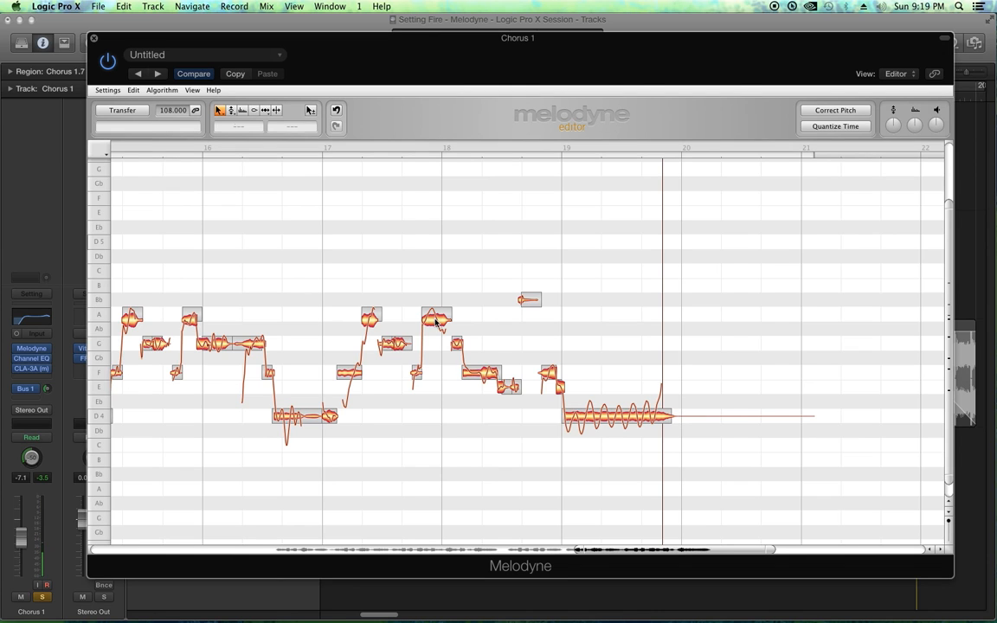
pyautogui.moveTo(437, 321); pyautogui.dragTo(437, 330)
pyautogui.click(439, 273)
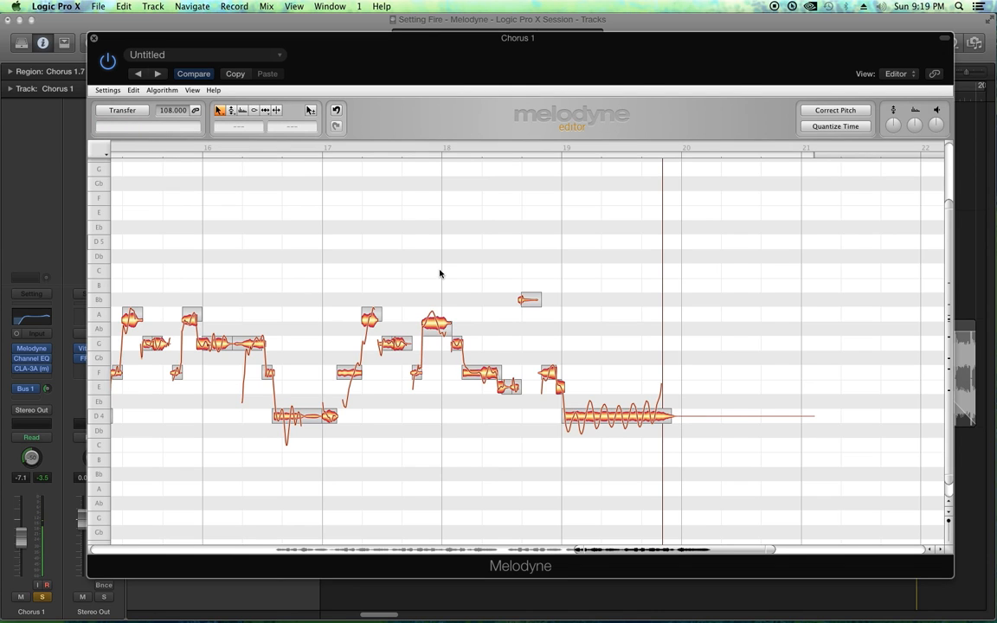
pyautogui.press('space')
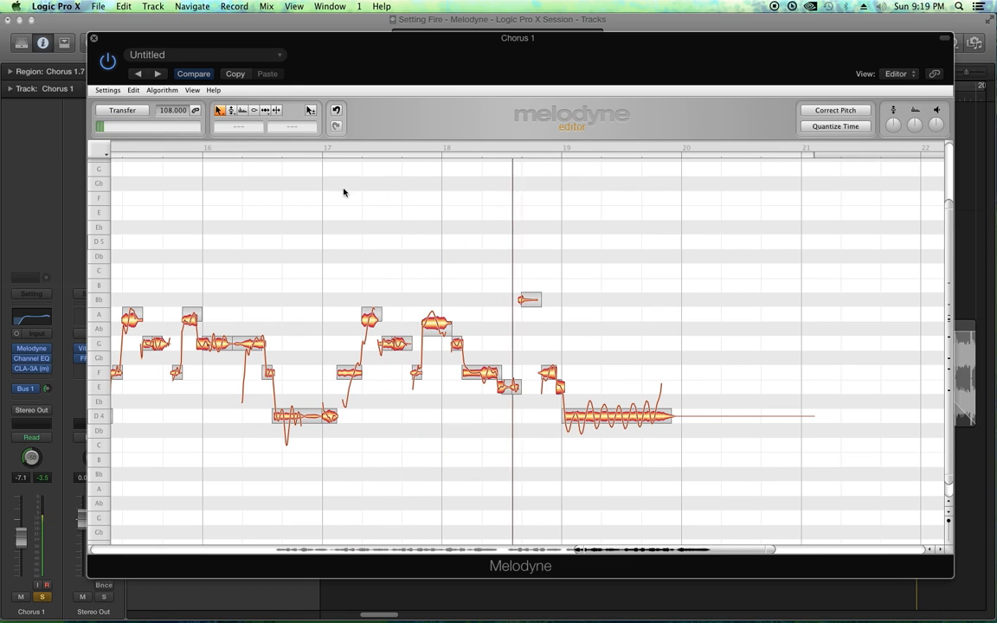
pyautogui.press('space')
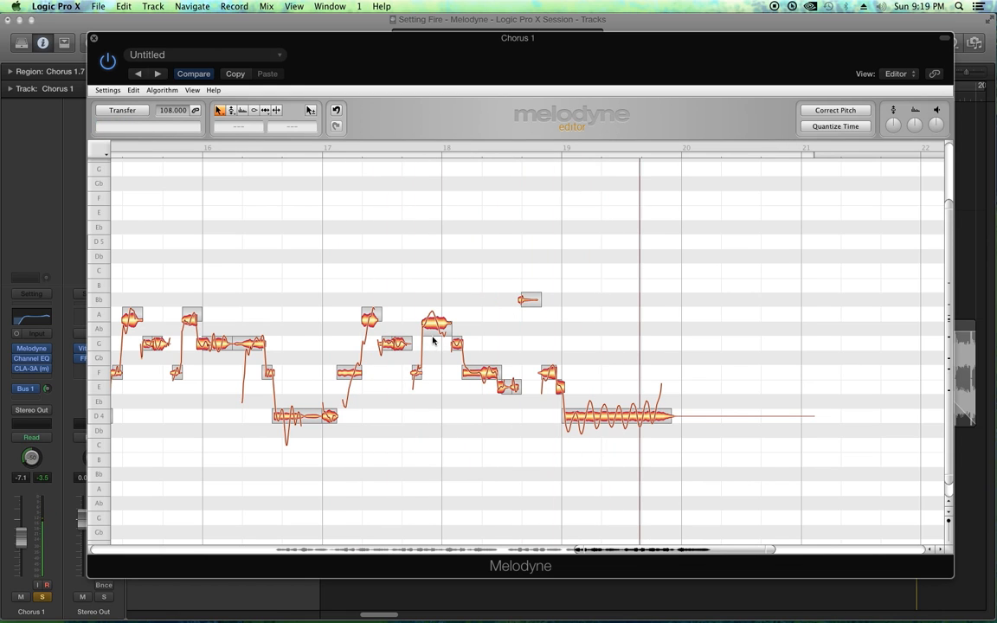
# Split the A note before bar 18, correct both parts to 100 % pitch center with Snap to D Minor, and play them back
pyautogui.doubleClick(436, 316)
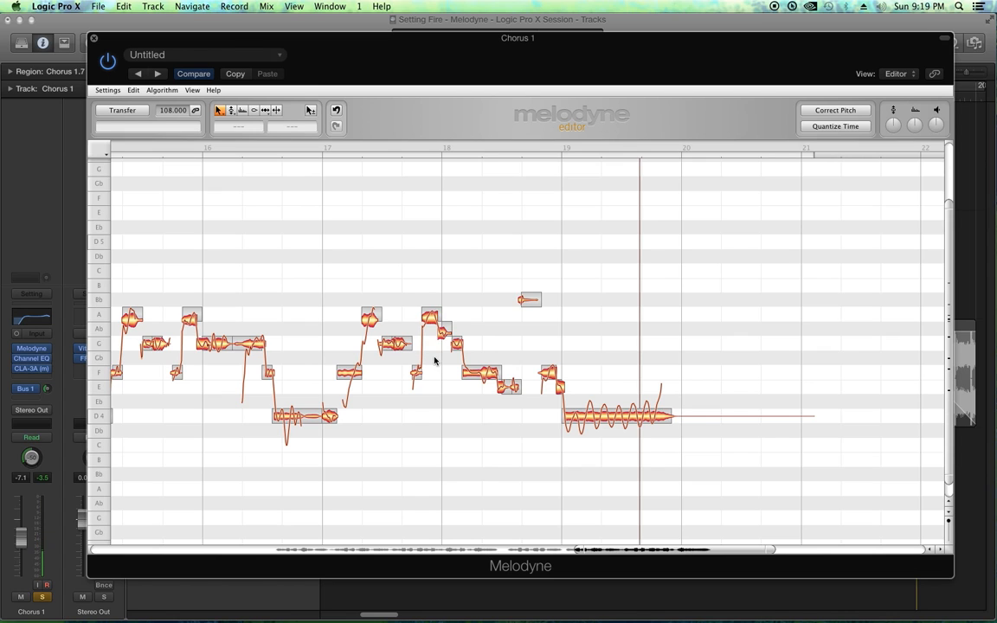
pyautogui.click(431, 307)
pyautogui.click(832, 110)
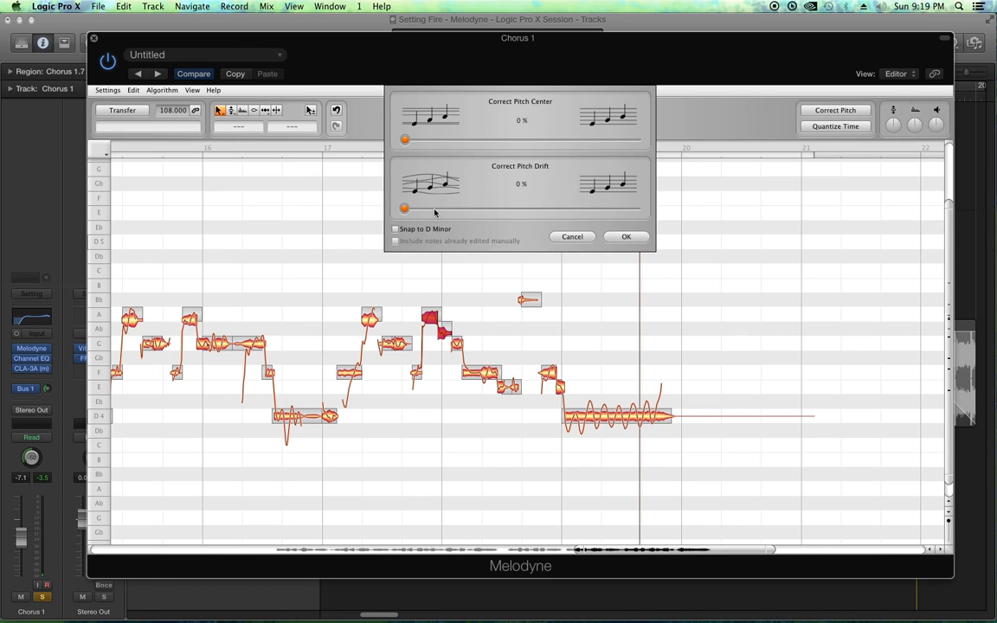
pyautogui.moveTo(414, 141); pyautogui.dragTo(640, 139)
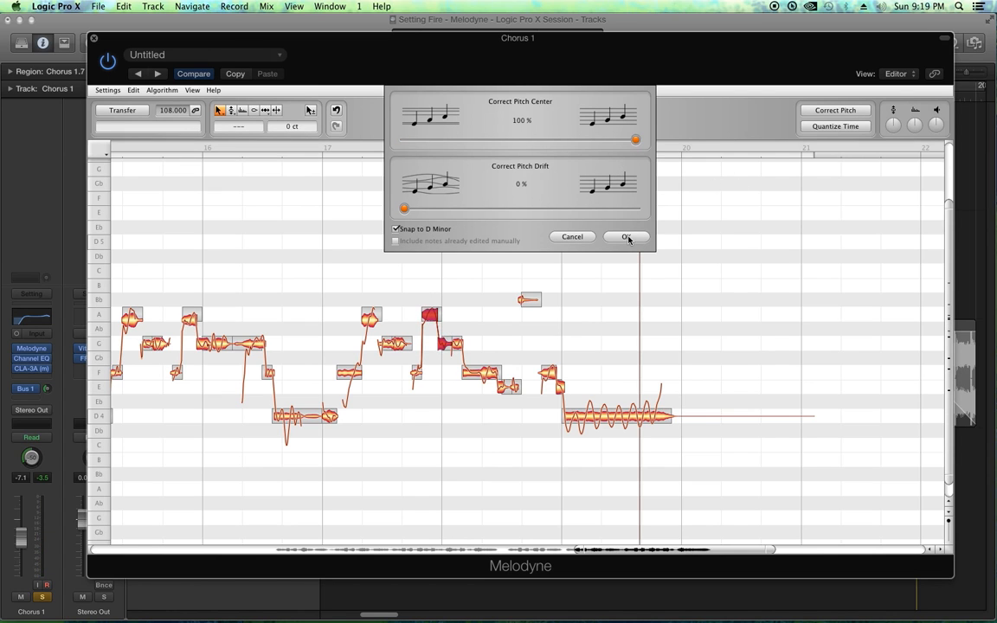
pyautogui.click(630, 237)
pyautogui.click(307, 148)
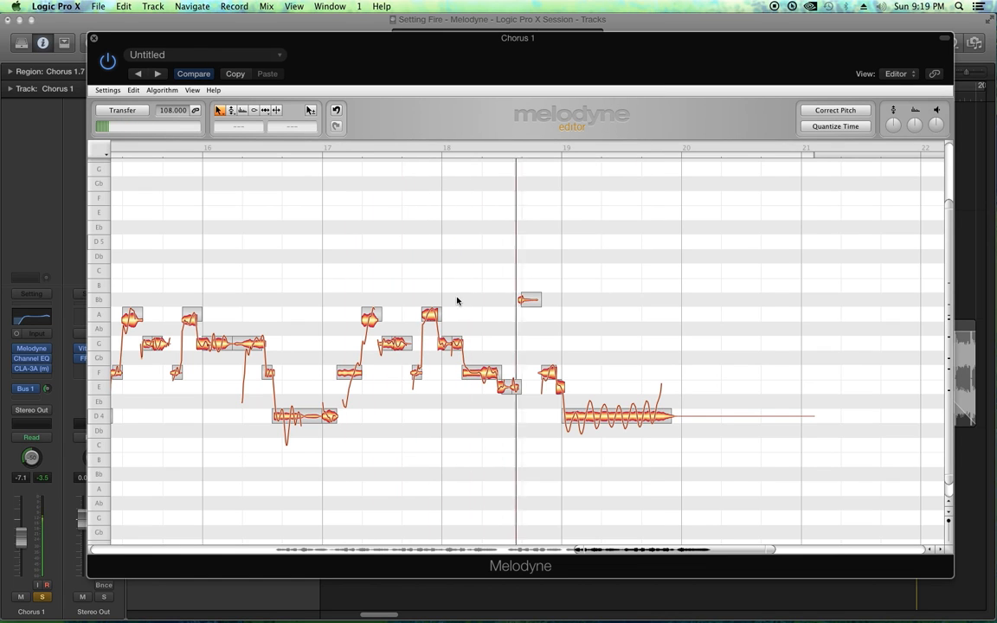
pyautogui.press('space')
# Lower the A note remaining before bar 18 by a few cents and play the phrase back
pyautogui.click(430, 318)
pyautogui.click(422, 180)
pyautogui.click(407, 147)
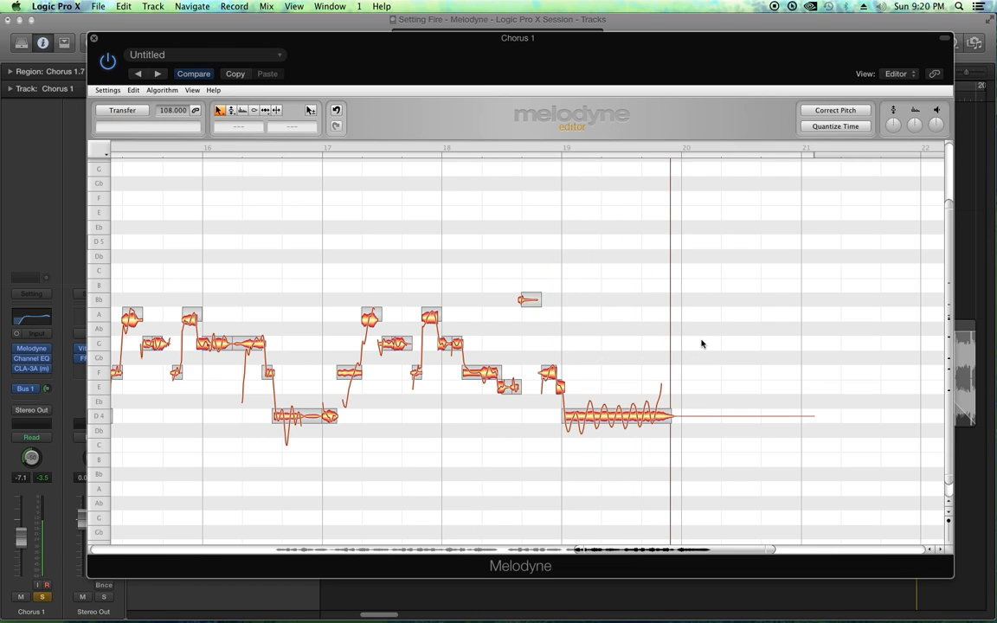
# Select all notes and slightly reduce their vibrato with the Pitch Modulation tool
pyautogui.press('super+a')
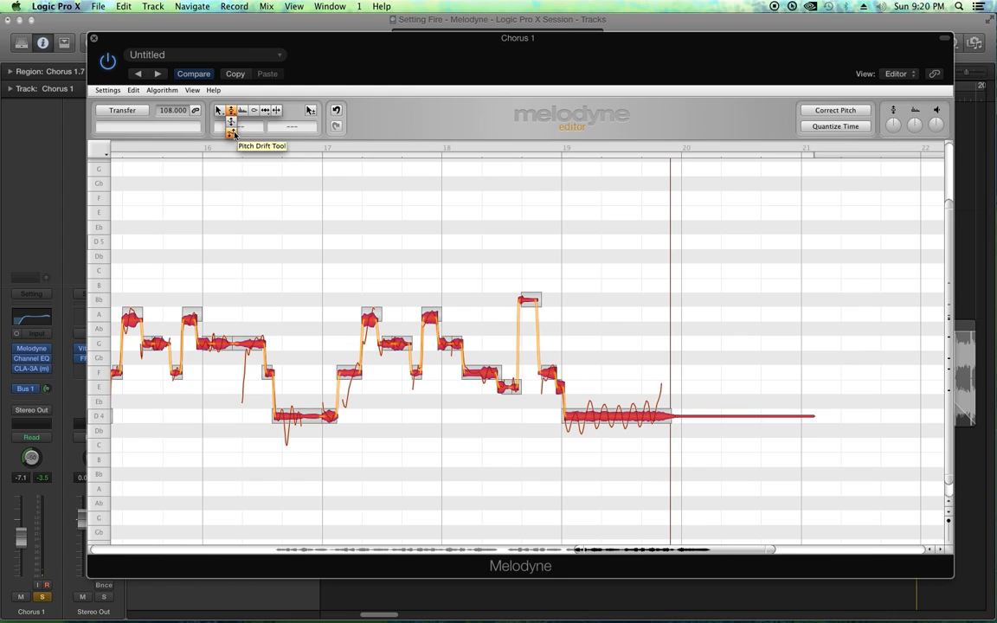
pyautogui.click(231, 111)
pyautogui.moveTo(231, 113); pyautogui.dragTo(231, 124)
pyautogui.moveTo(617, 417); pyautogui.dragTo(619, 424)
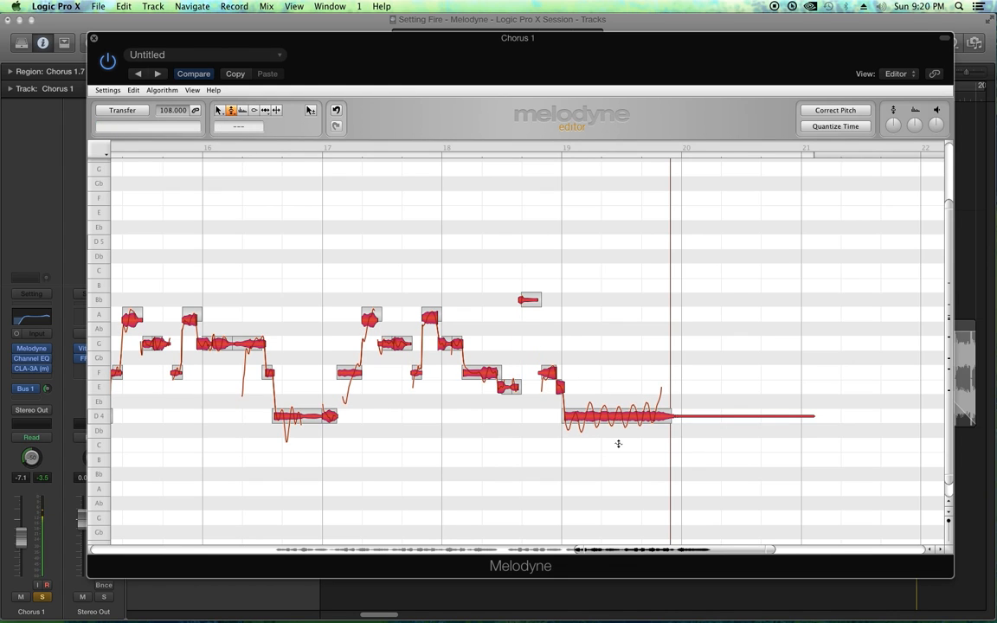
pyautogui.click(618, 444)
pyautogui.click(616, 419)
pyautogui.click(683, 247)
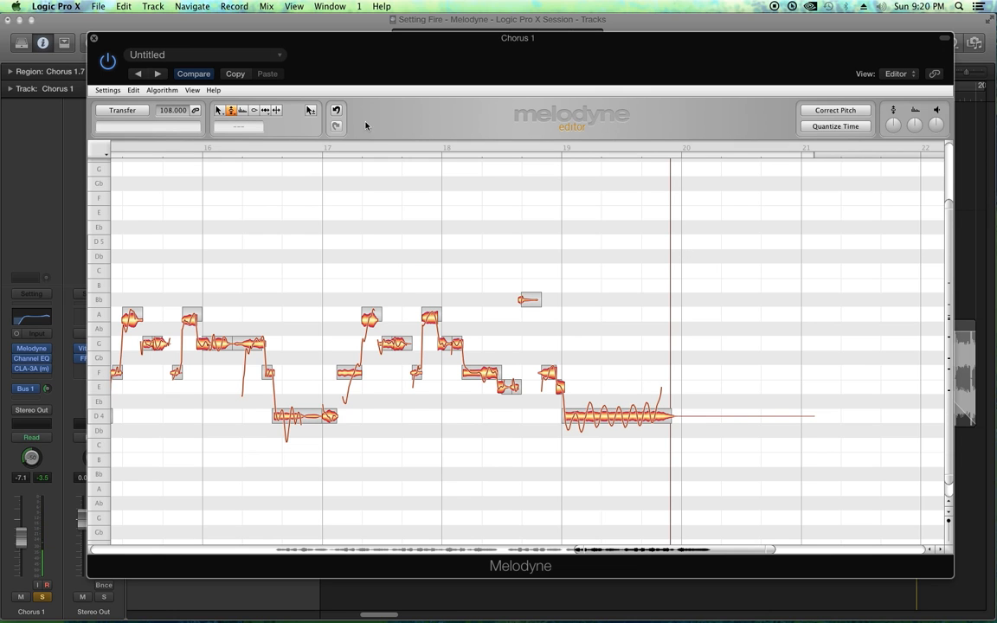
# Close the Chorus 1 Melodyne window, solo Chorus 2 instead of Chorus 1, and place the playhead at the region's start
pyautogui.click(95, 39)
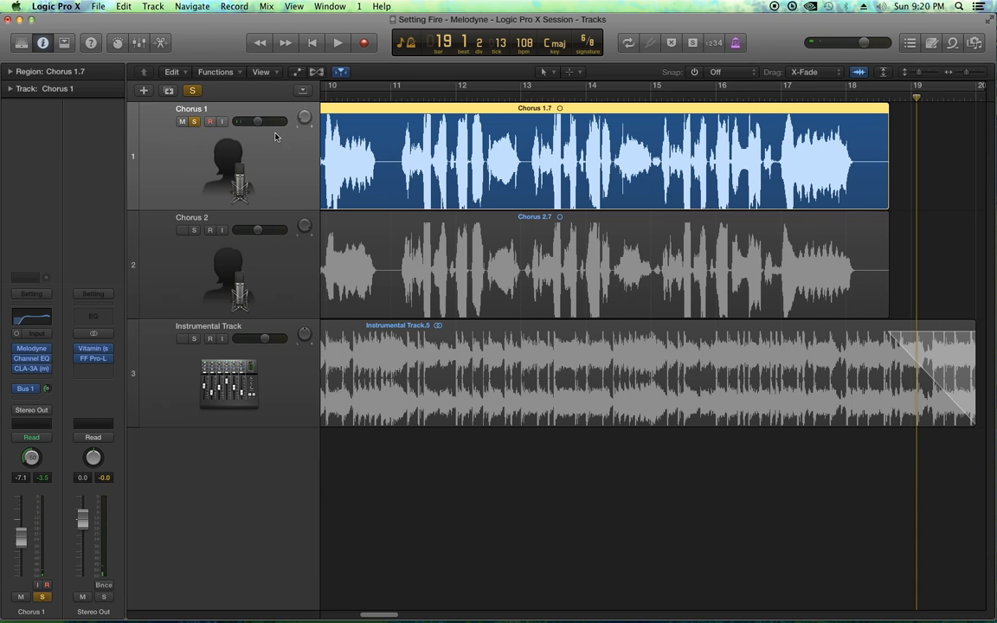
pyautogui.click(196, 122)
pyautogui.click(195, 230)
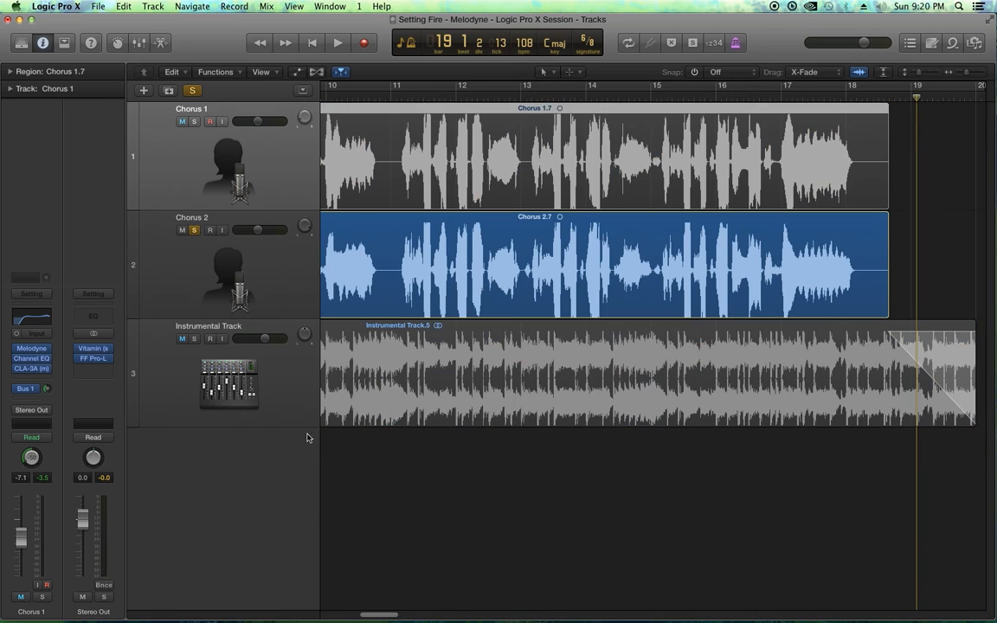
pyautogui.moveTo(389, 617); pyautogui.dragTo(334, 608)
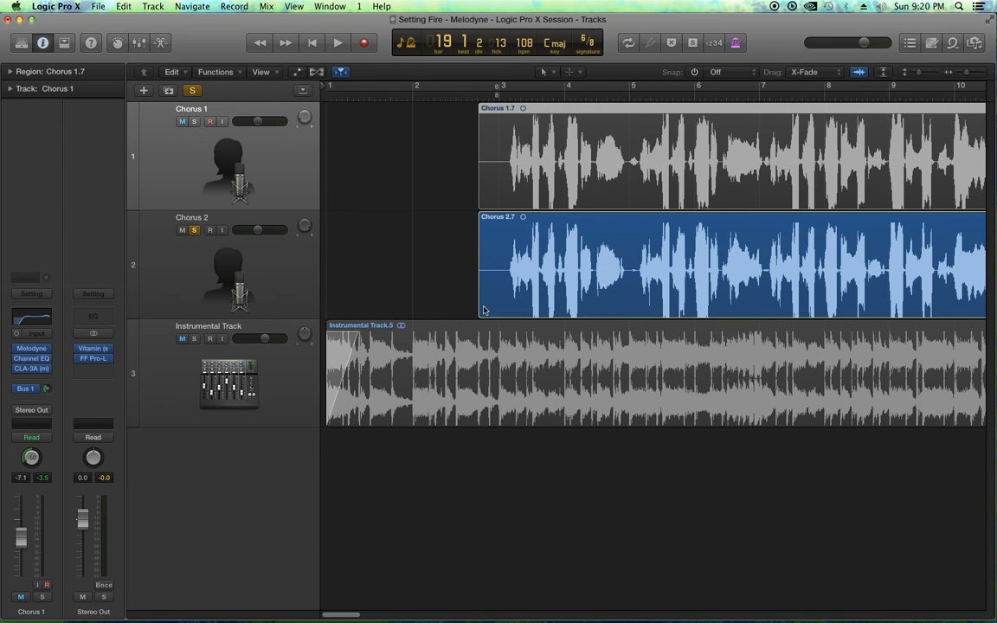
pyautogui.click(473, 98)
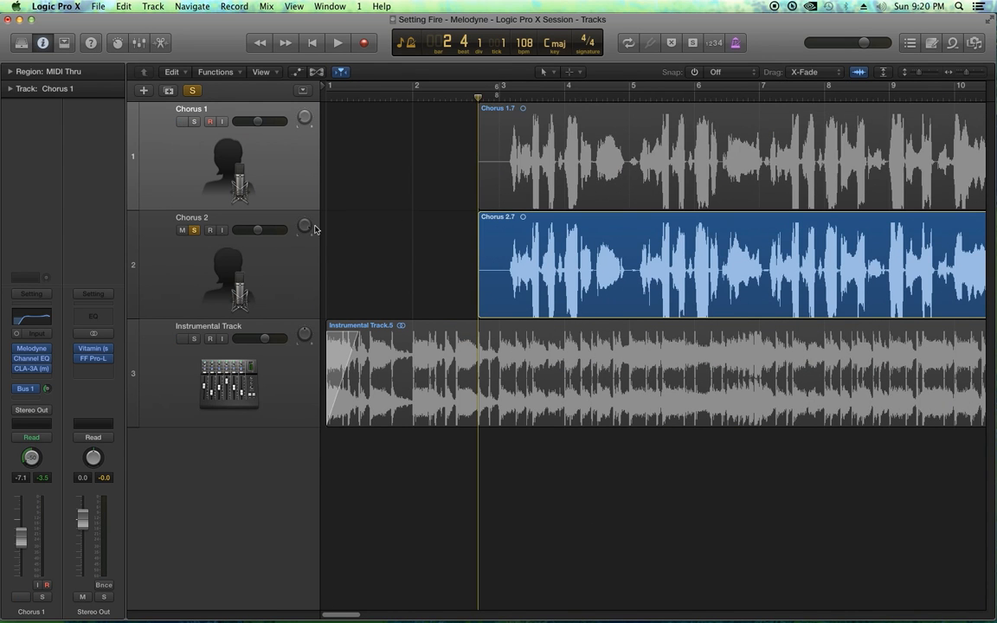
# Insert the mono Celemony Melodyne plug-in on the Chorus 2 track and play the vocal to transfer it
pyautogui.click(230, 252)
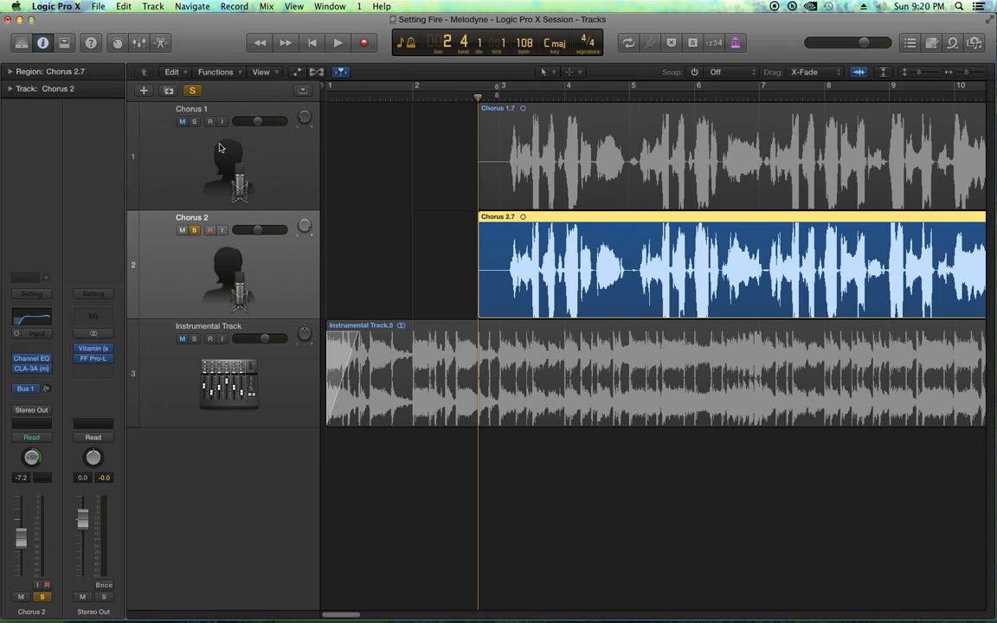
pyautogui.click(31, 346)
pyautogui.moveTo(45, 484)
pyautogui.moveTo(164, 493)
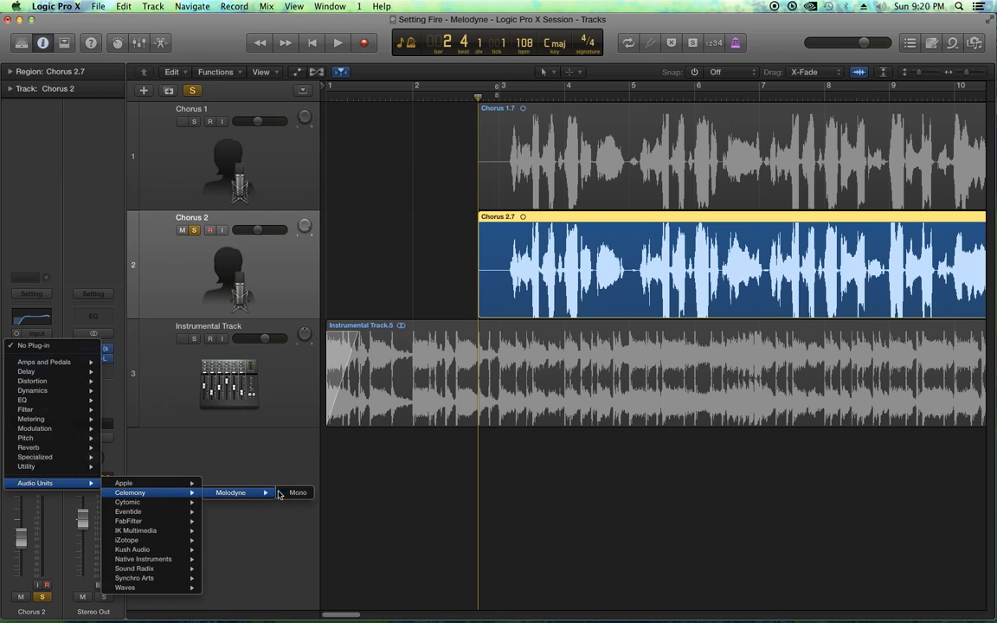
pyautogui.click(298, 492)
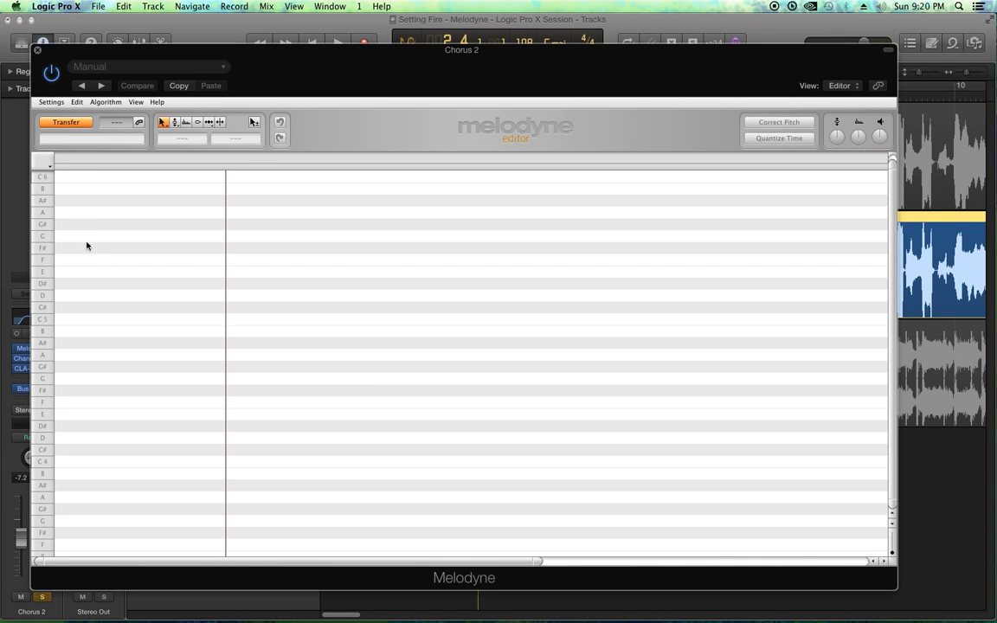
pyautogui.press('space')
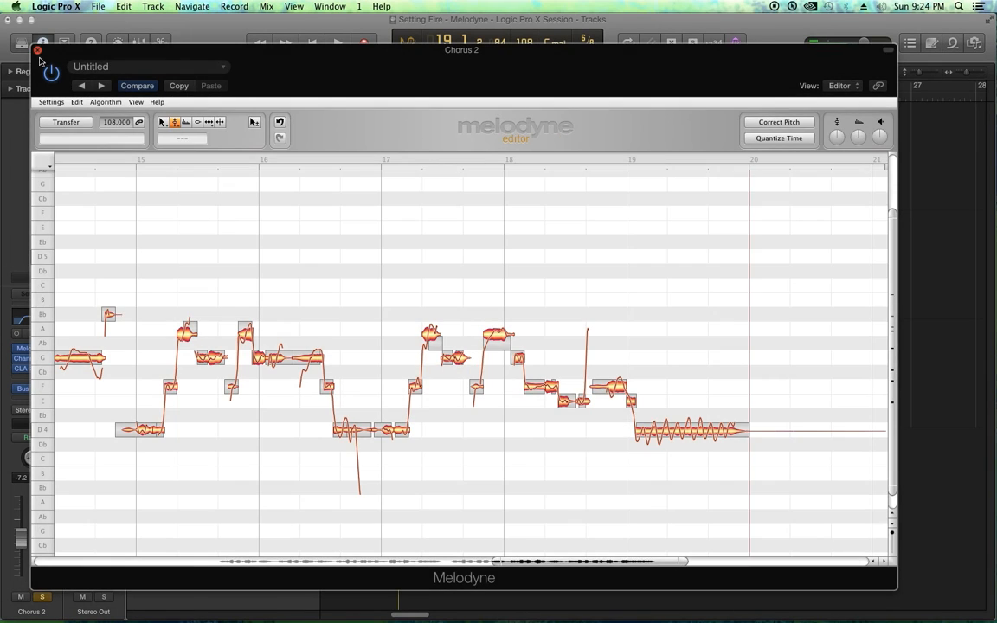
# Close the Chorus 2 Melodyne window, solo Chorus 1 alongside Chorus 2, and play both tuned vocals from their regions' start
pyautogui.click(36, 50)
pyautogui.press('Return')
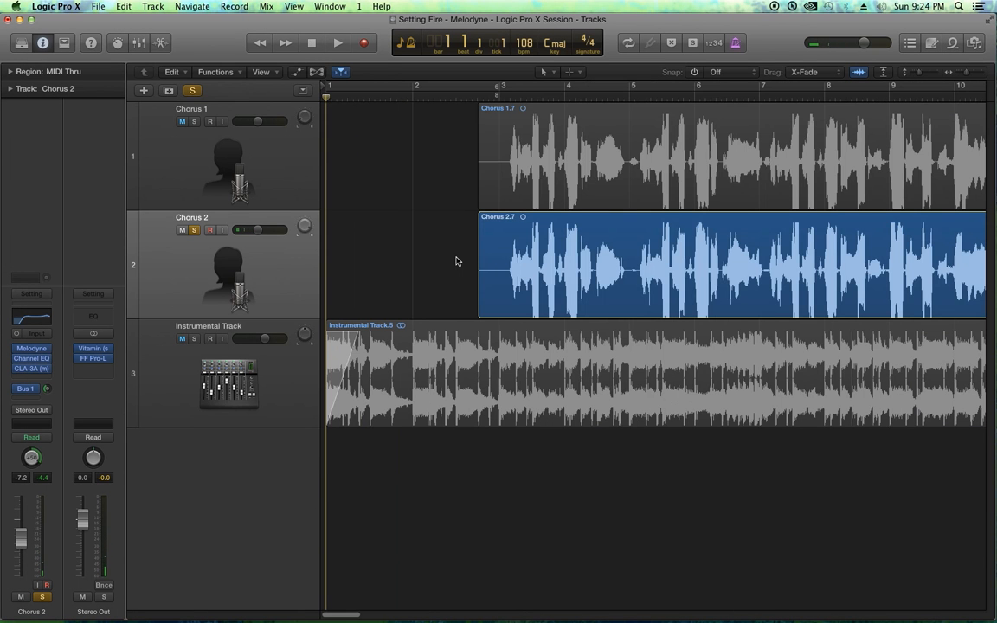
pyautogui.click(476, 96)
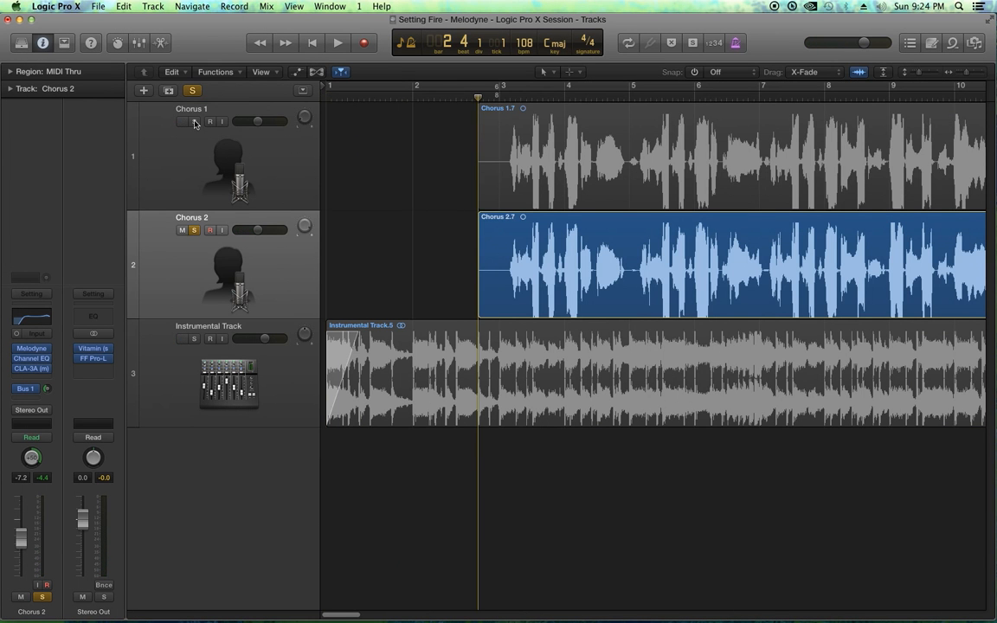
pyautogui.click(195, 122)
pyautogui.press('space')
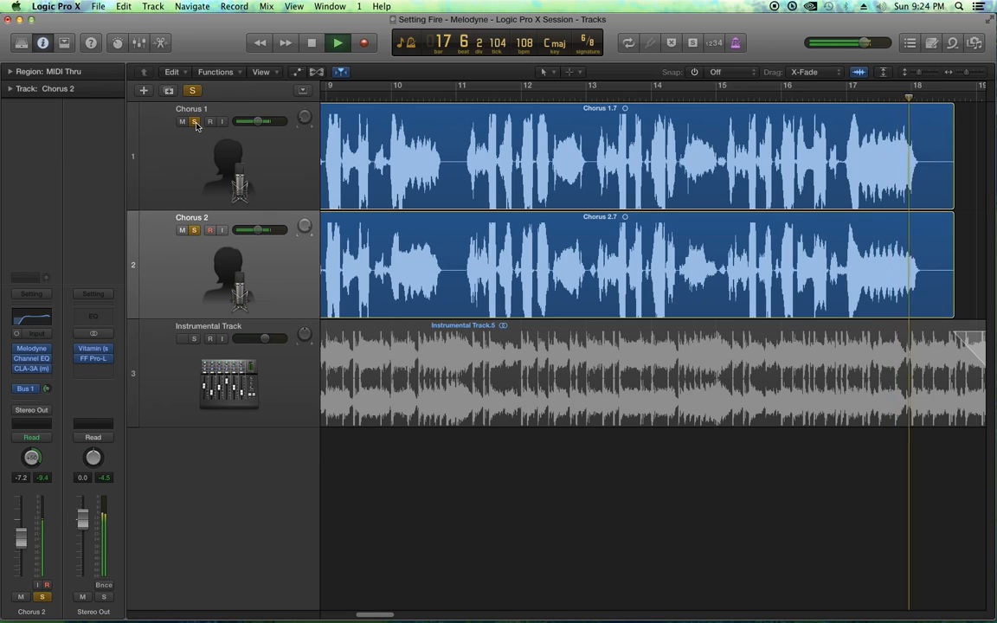
pyautogui.press('space')
pyautogui.press('Return')
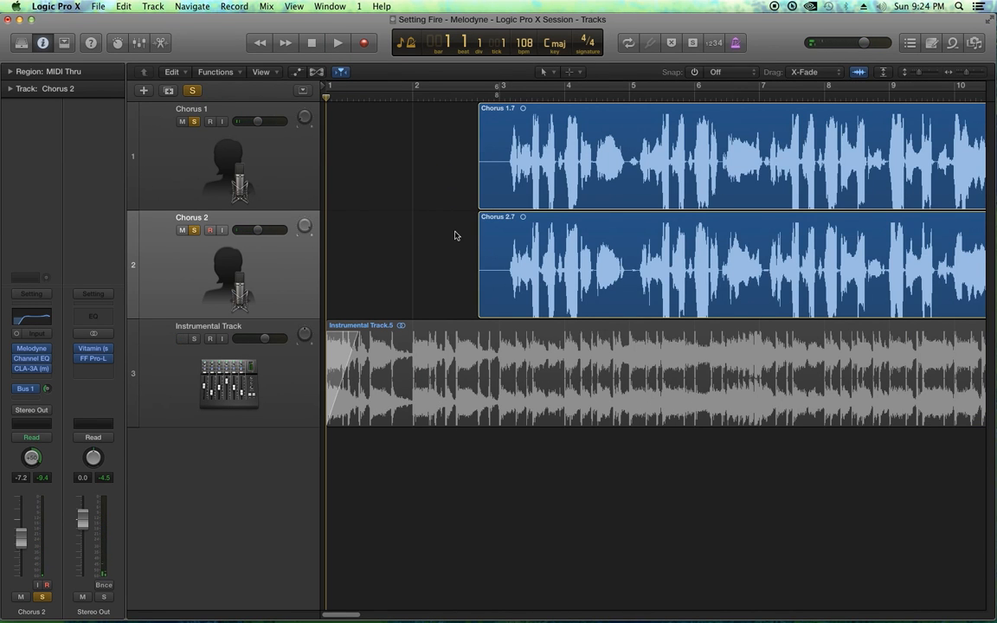
pyautogui.click(234, 172)
pyautogui.click(283, 257)
pyautogui.click(273, 187)
pyautogui.moveTo(419, 163); pyautogui.dragTo(508, 264)
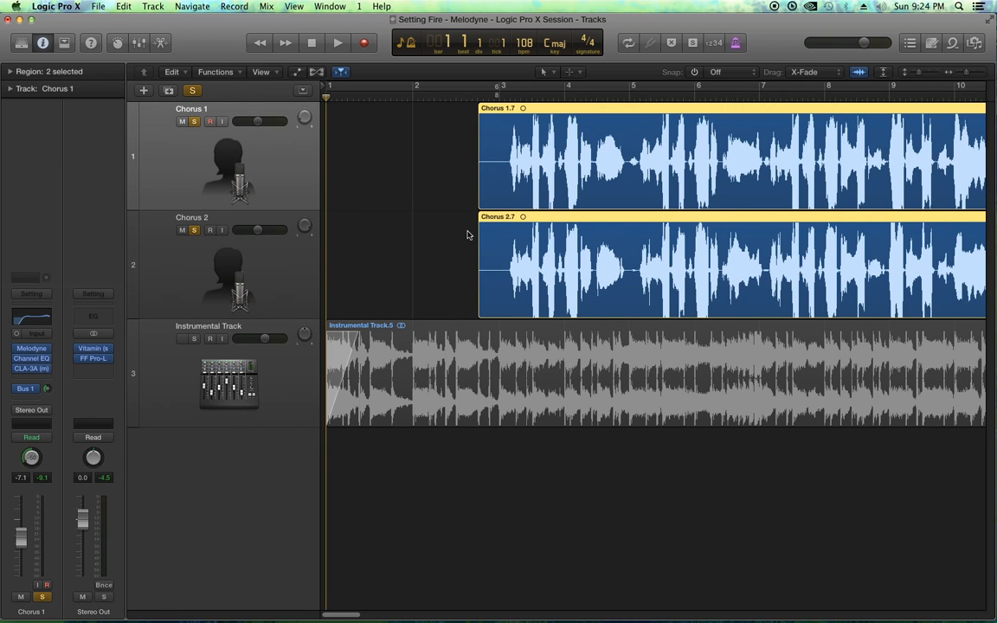
pyautogui.click(427, 173)
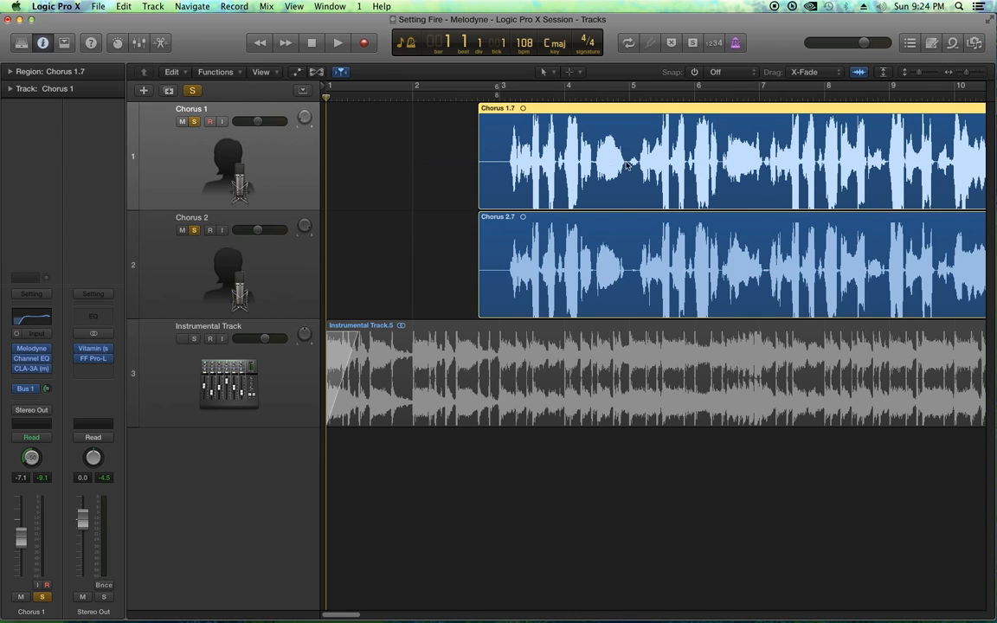
pyautogui.moveTo(456, 250); pyautogui.dragTo(537, 256)
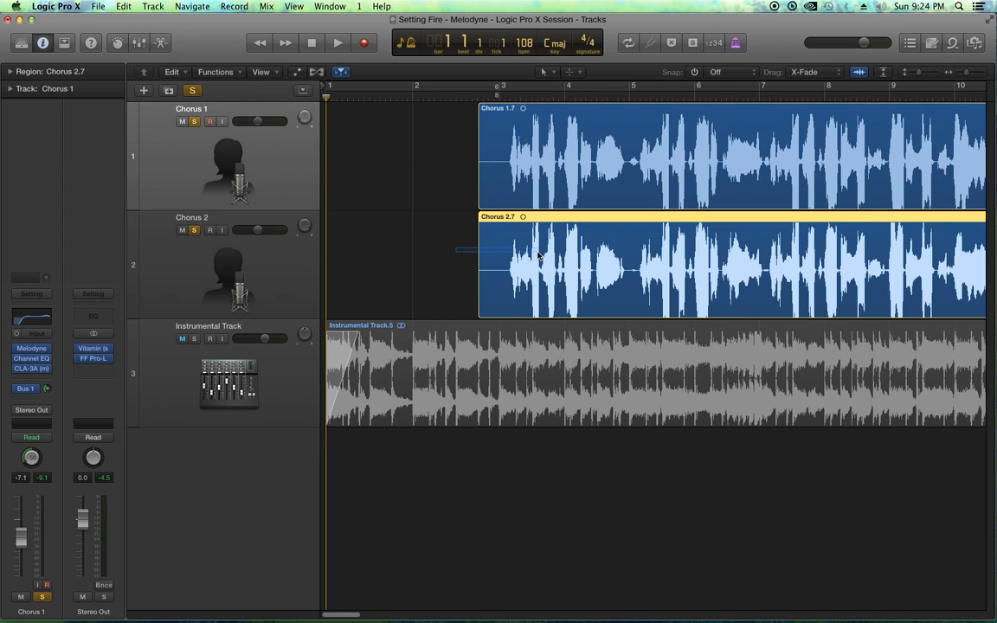
pyautogui.moveTo(441, 238); pyautogui.dragTo(533, 270)
pyautogui.click(424, 242)
pyautogui.moveTo(398, 138); pyautogui.dragTo(502, 166)
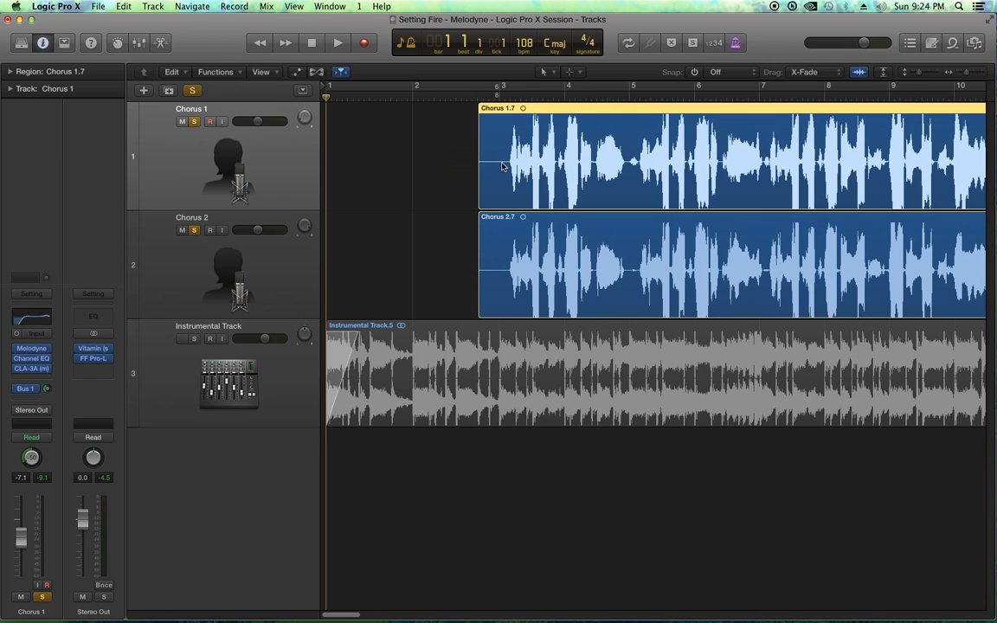
pyautogui.moveTo(438, 152); pyautogui.dragTo(533, 163)
pyautogui.click(443, 145)
pyautogui.click(233, 165)
pyautogui.rightClick(192, 158)
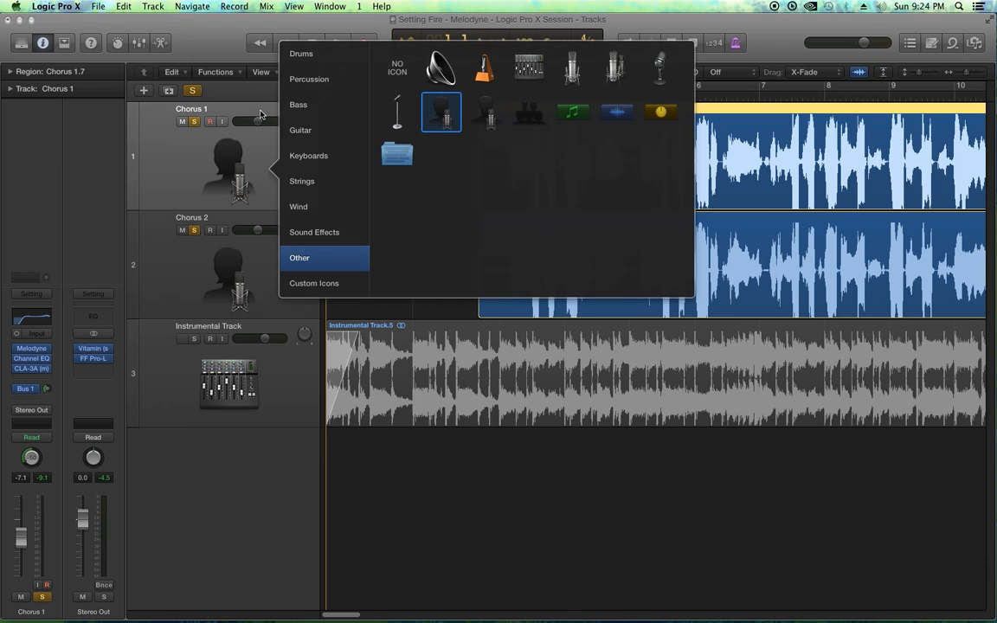
pyautogui.click(429, 310)
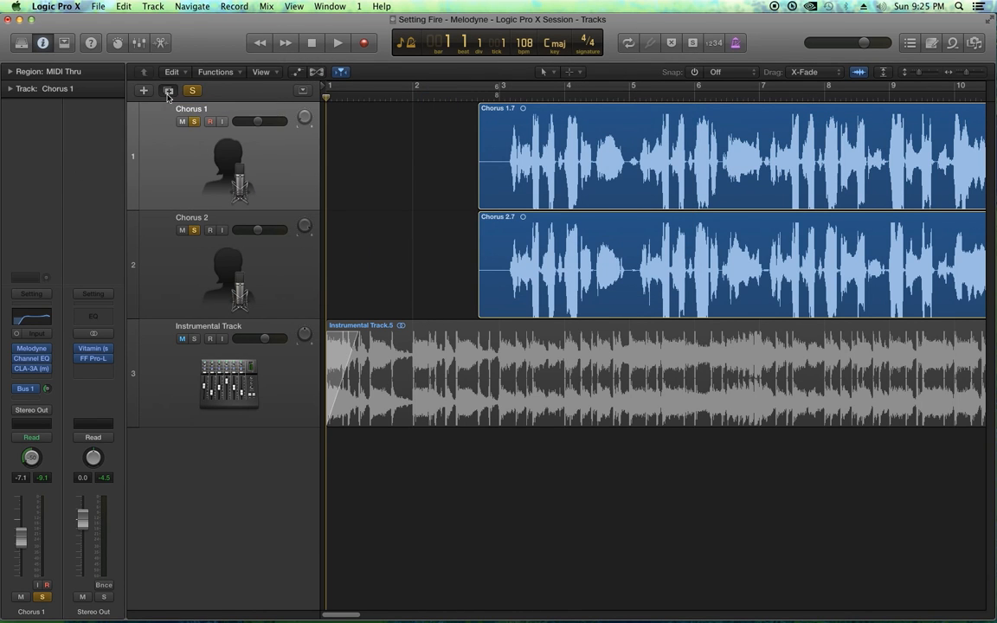
# Add a new track that duplicates the settings of Chorus 1 and rename it Chorus Harm
pyautogui.click(168, 90)
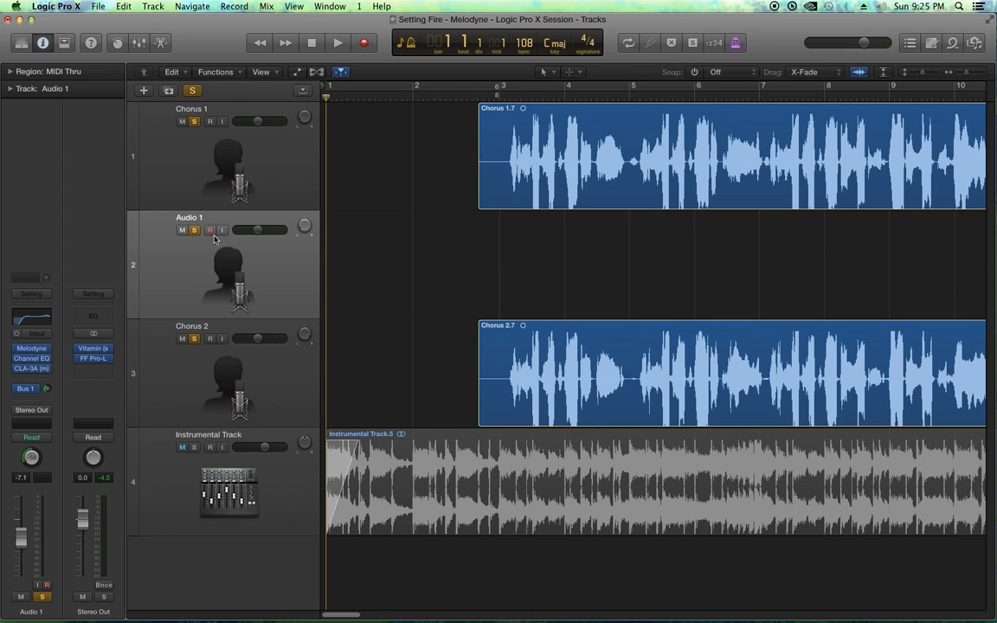
pyautogui.doubleClick(198, 219)
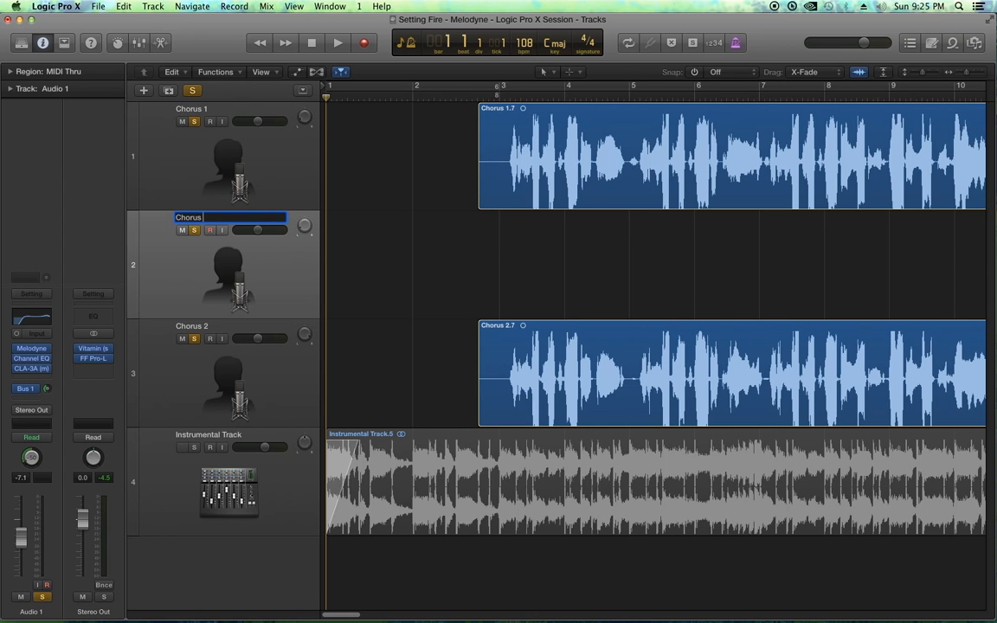
pyautogui.press('Return')
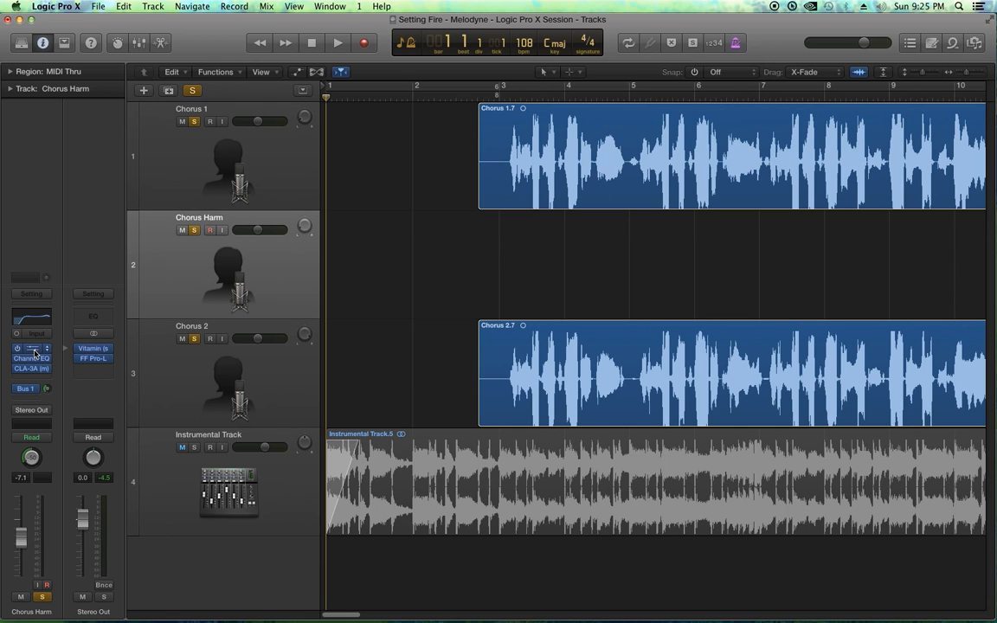
# Play Chorus Harm alone from the vocal regions' start by unsoloing the other chorus tracks, and re-solo Chorus 1 once playback is stopped
pyautogui.click(194, 122)
pyautogui.click(195, 340)
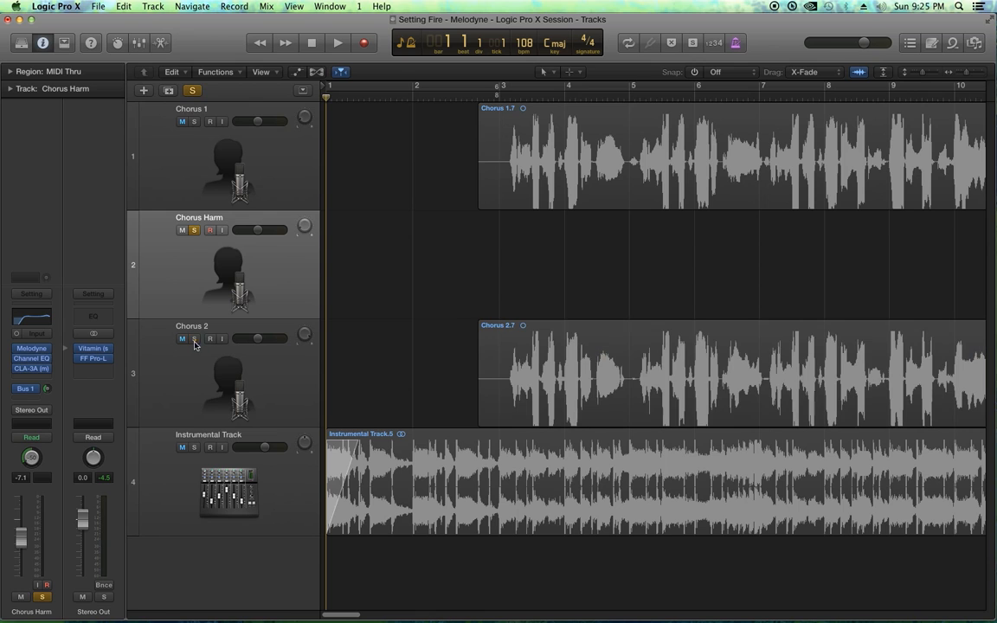
pyautogui.click(476, 99)
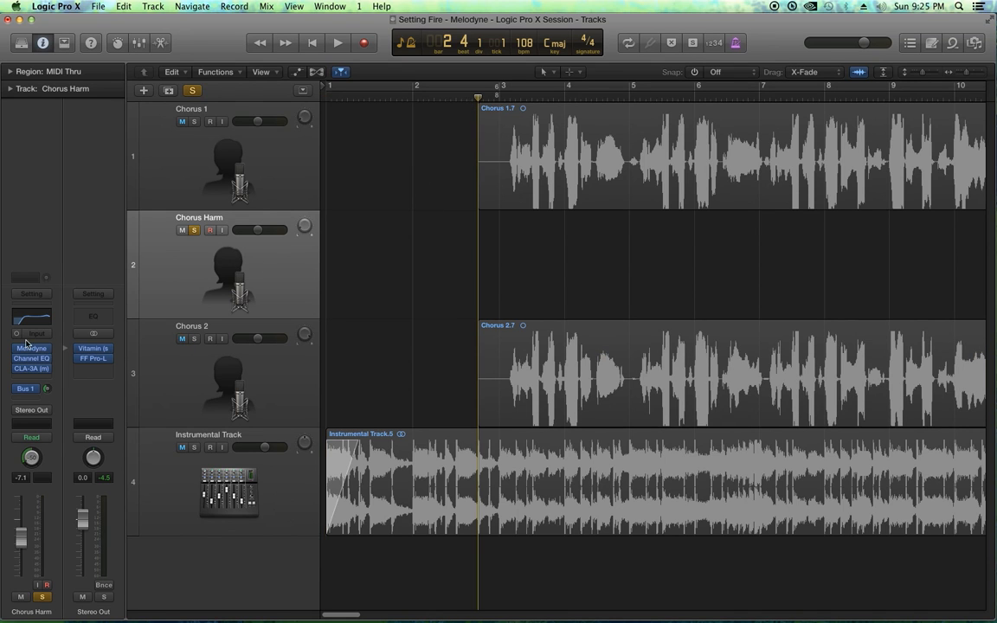
pyautogui.press('space')
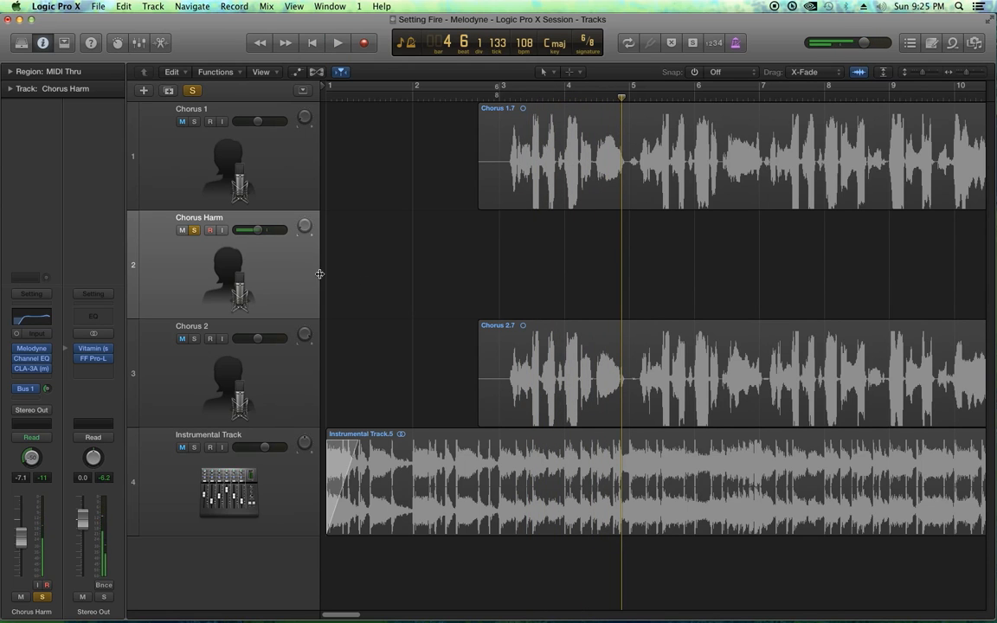
pyautogui.press('space')
pyautogui.click(195, 121)
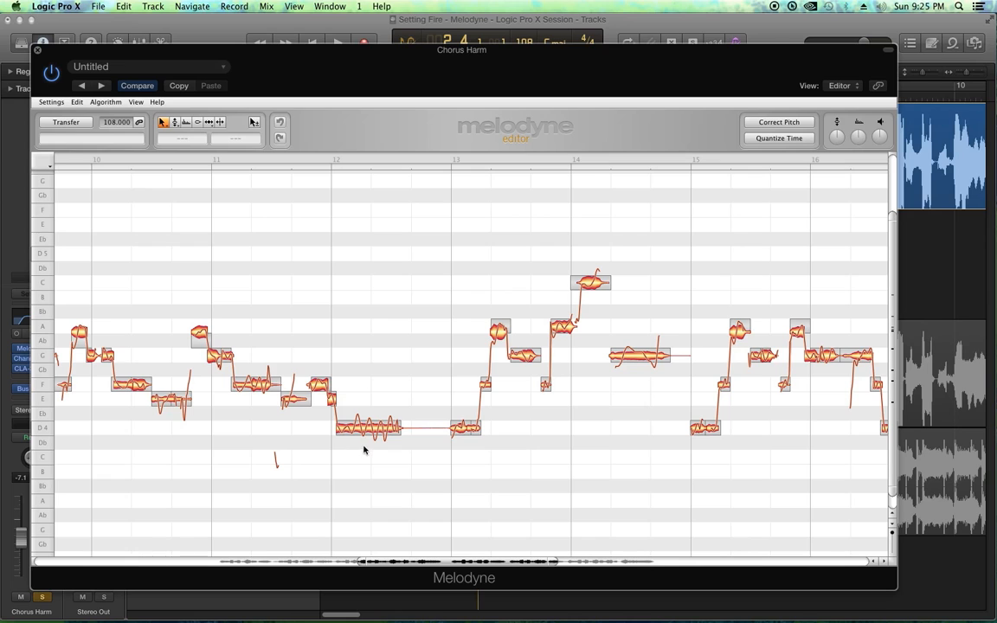
# Transpose all Chorus Harm notes up three semitones in Melodyne, moving the held D4 to F
pyautogui.click(339, 429)
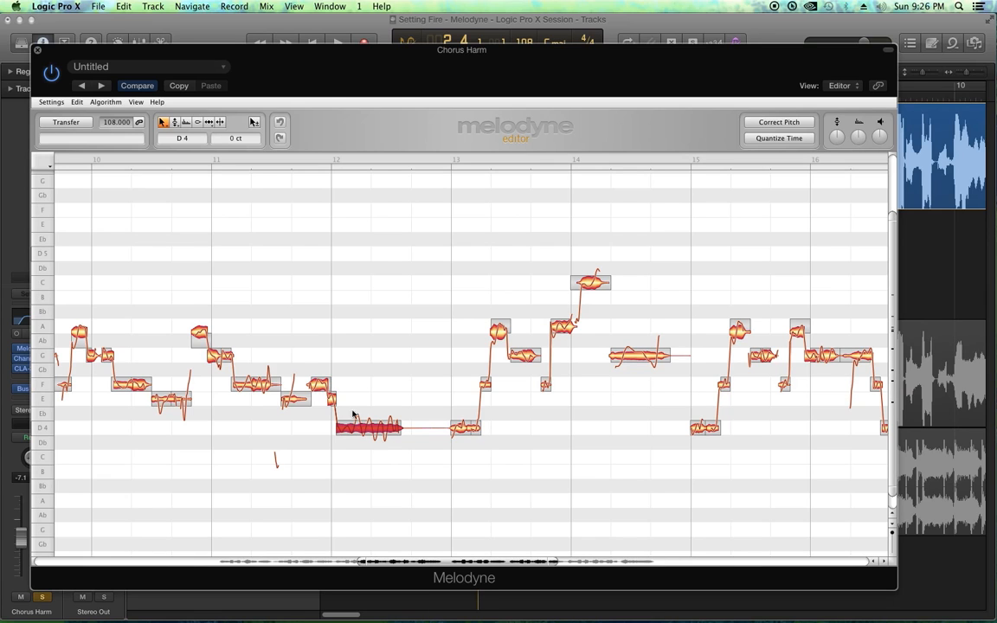
pyautogui.moveTo(289, 313); pyautogui.dragTo(334, 400)
pyautogui.click(362, 460)
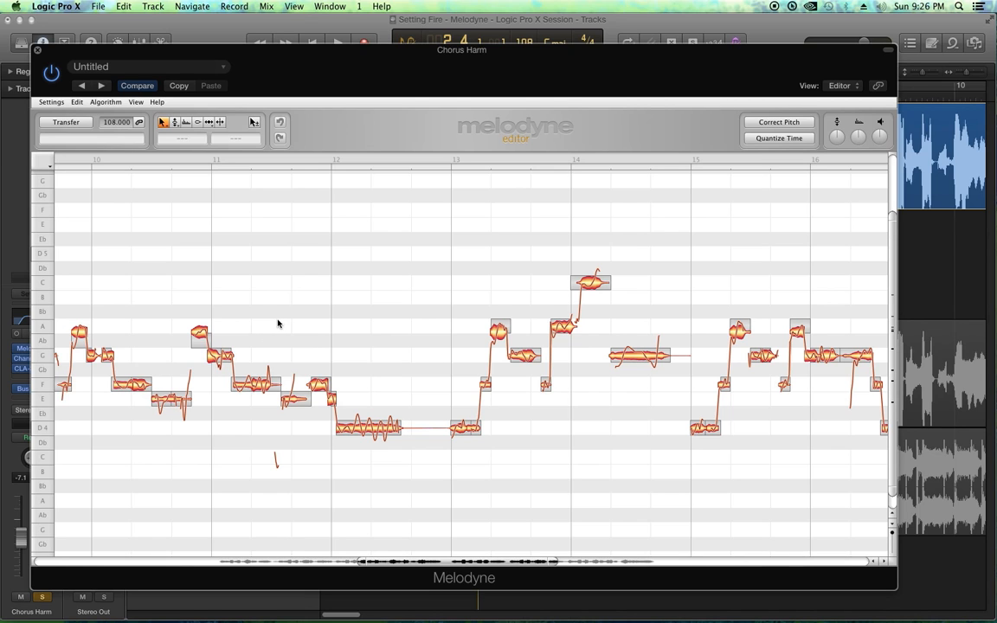
pyautogui.press('super+a')
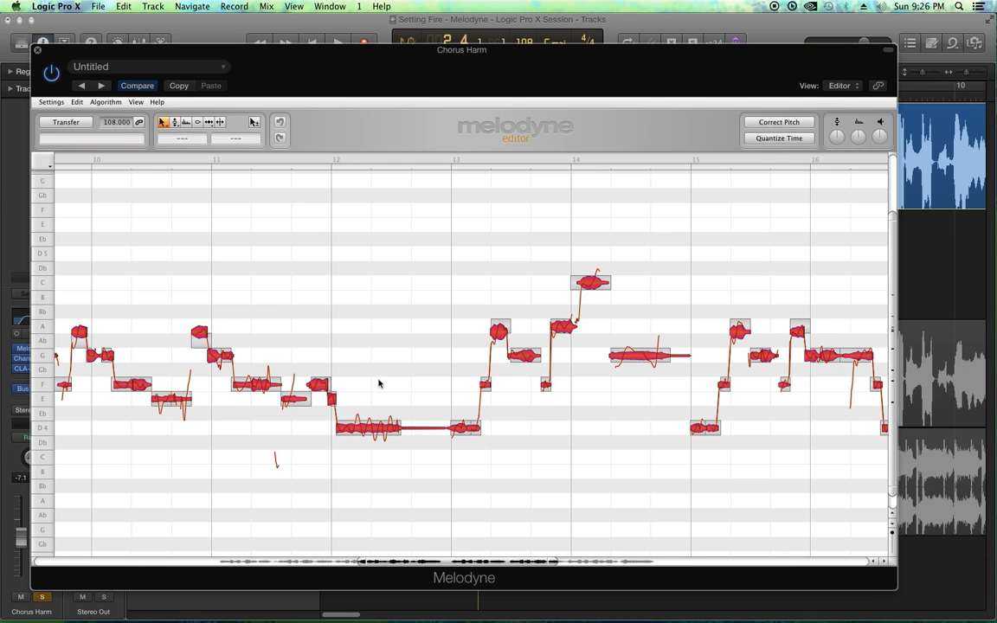
pyautogui.moveTo(387, 430); pyautogui.dragTo(386, 364)
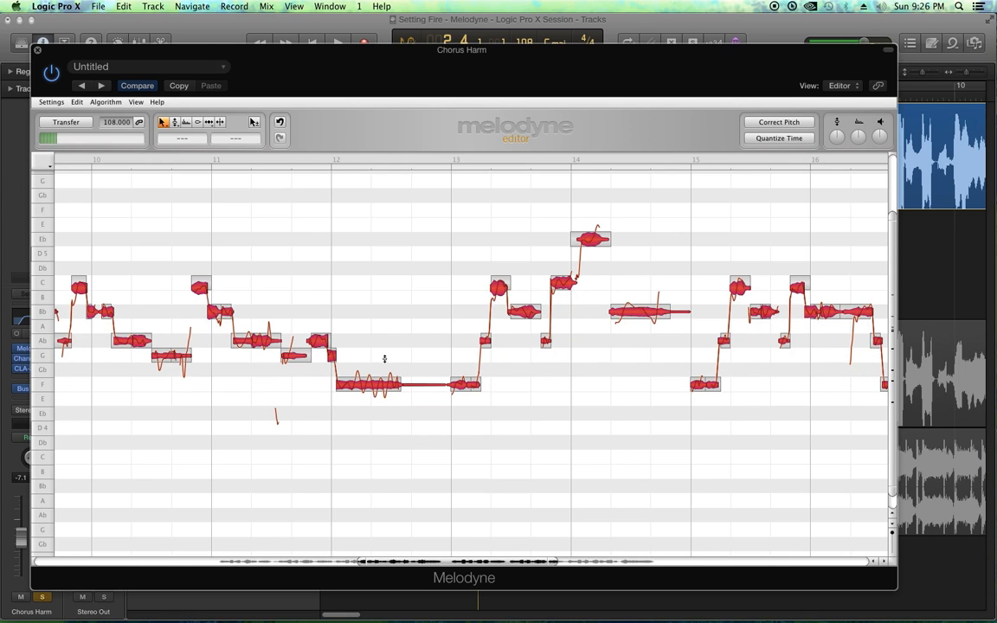
pyautogui.click(383, 349)
# Audition the transposed harmony in Melodyne from bar 3, close its window, and play Chorus Harm together with Chorus 1
pyautogui.moveTo(488, 564); pyautogui.dragTo(328, 564)
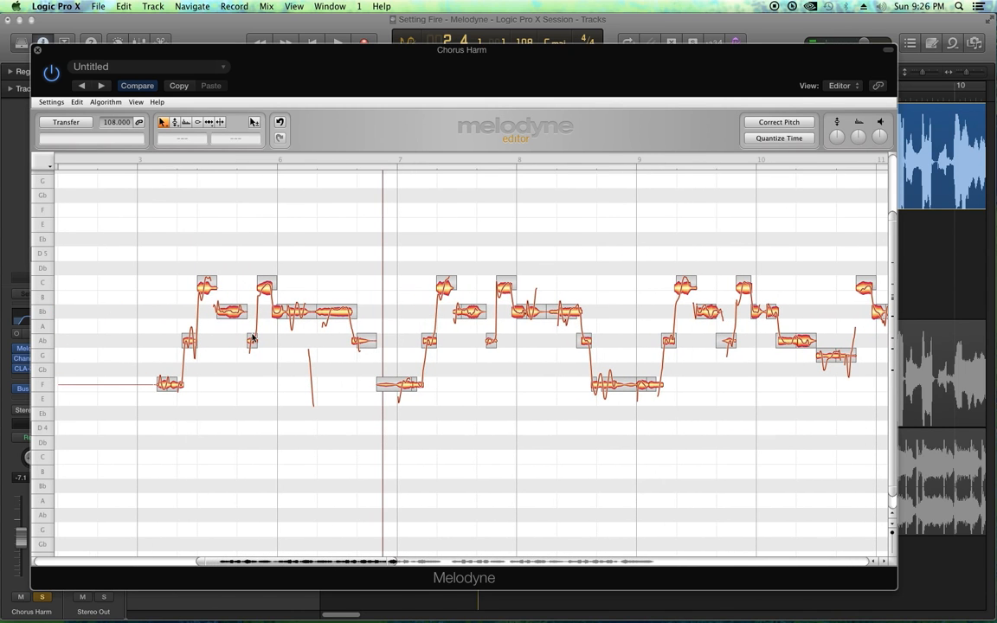
pyautogui.click(153, 158)
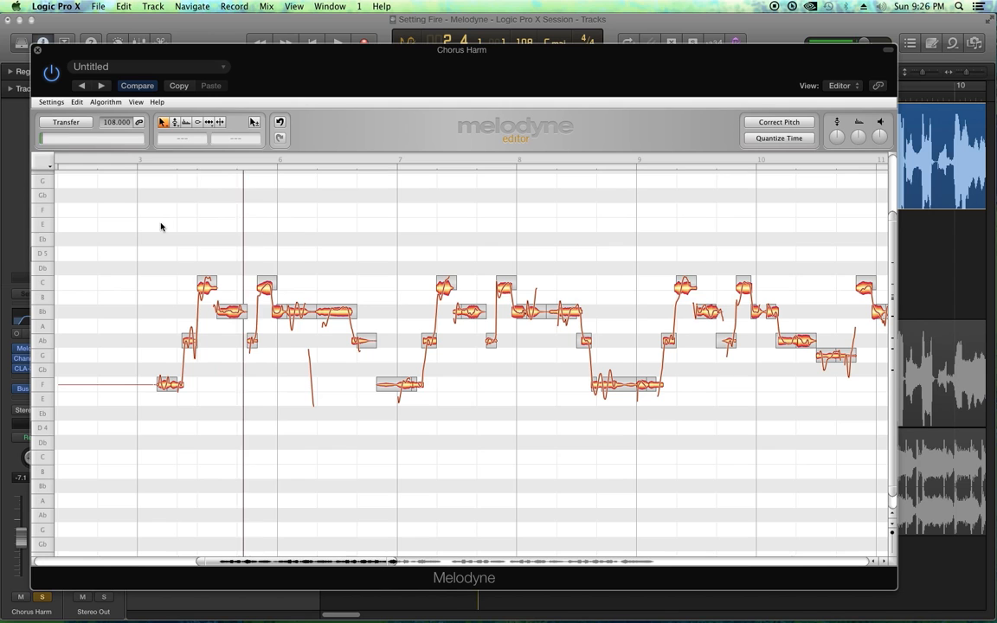
pyautogui.click(37, 50)
pyautogui.press('space')
pyautogui.press('space')
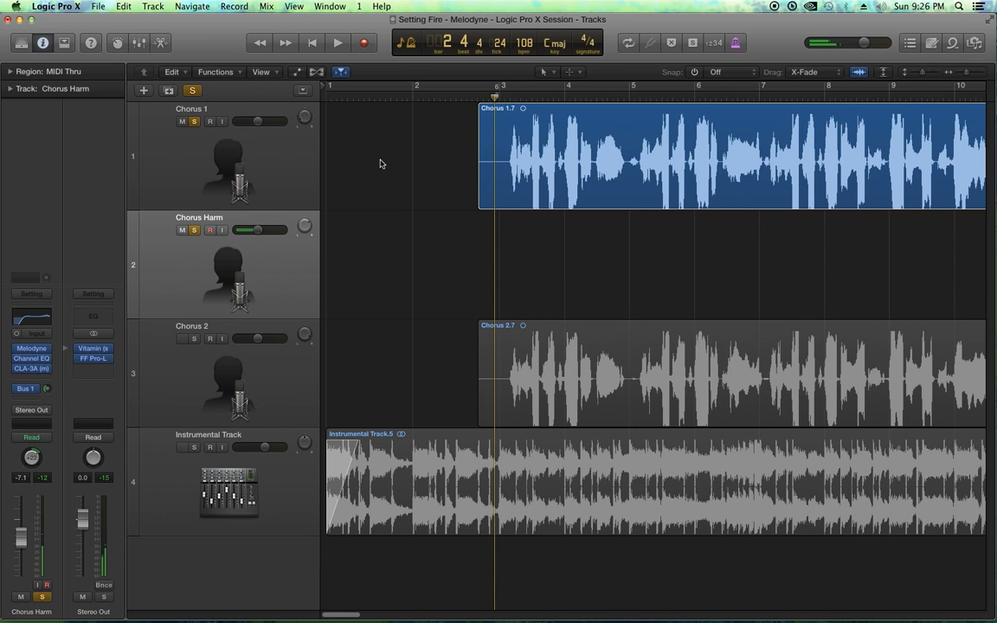
pyautogui.press('space')
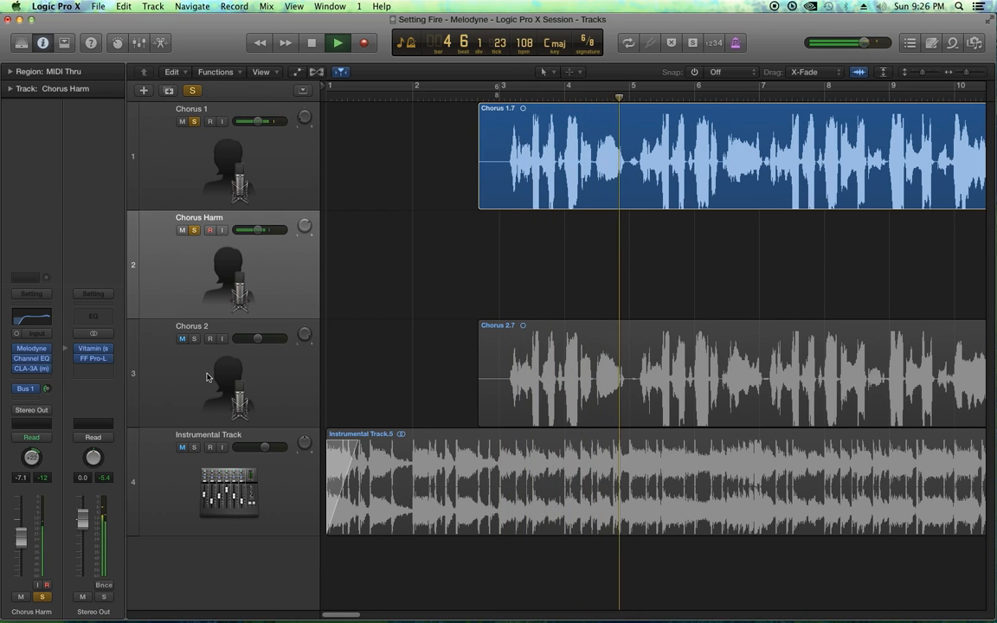
# Solo the Instrumental Track to hear it with the two vocals, stop playback, and unsolo it again
pyautogui.click(195, 447)
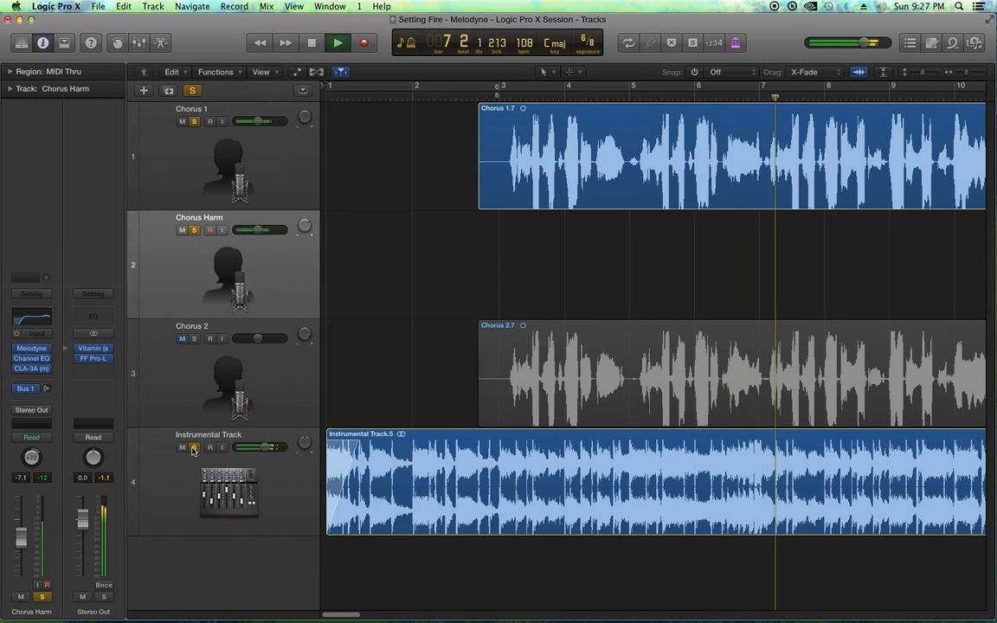
pyautogui.press('space')
pyautogui.click(193, 448)
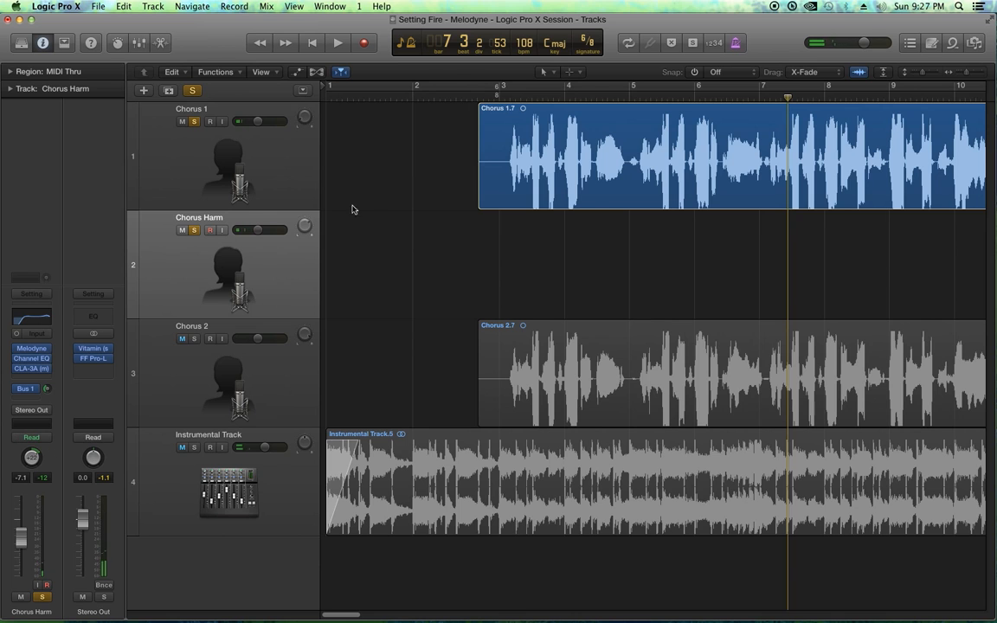
# Correct the pitch center of all Chorus Harm notes to 100%, snapping to D Minor and including manually edited notes, and play the result
pyautogui.click(34, 348)
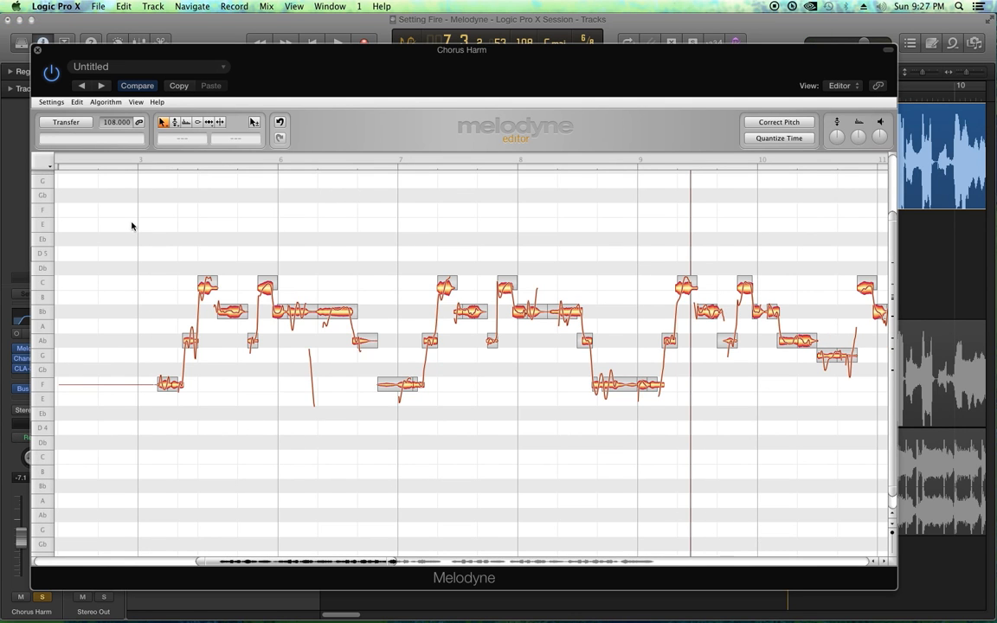
pyautogui.moveTo(391, 561); pyautogui.dragTo(754, 578)
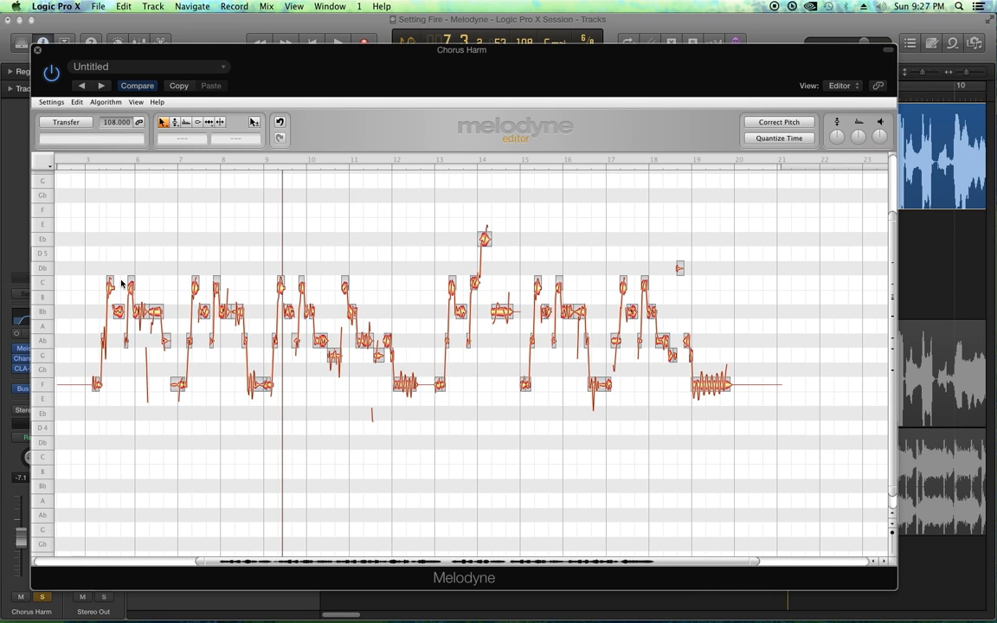
pyautogui.moveTo(85, 211); pyautogui.dragTo(717, 483)
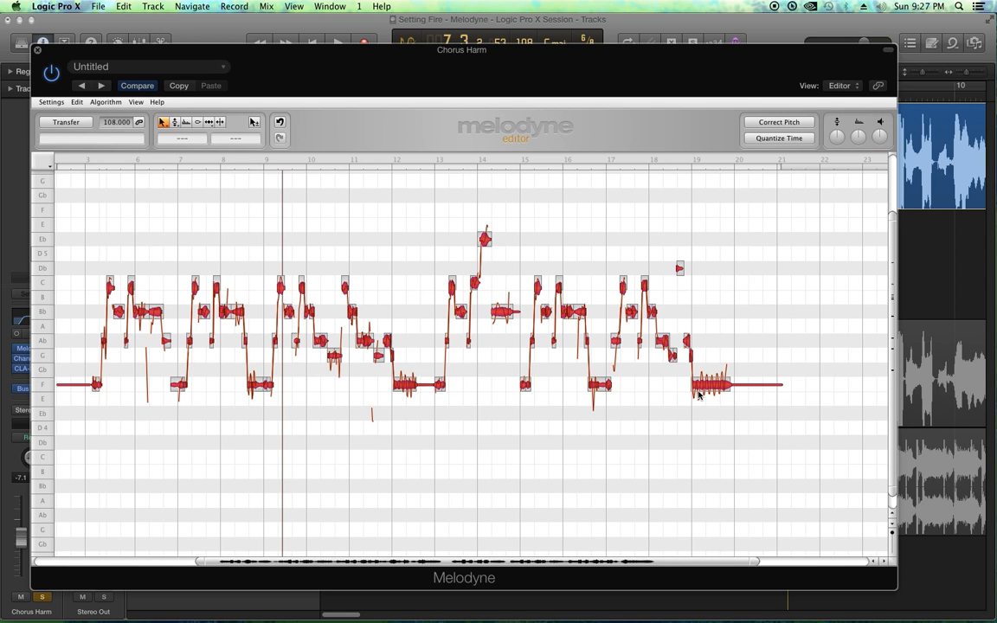
pyautogui.click(647, 450)
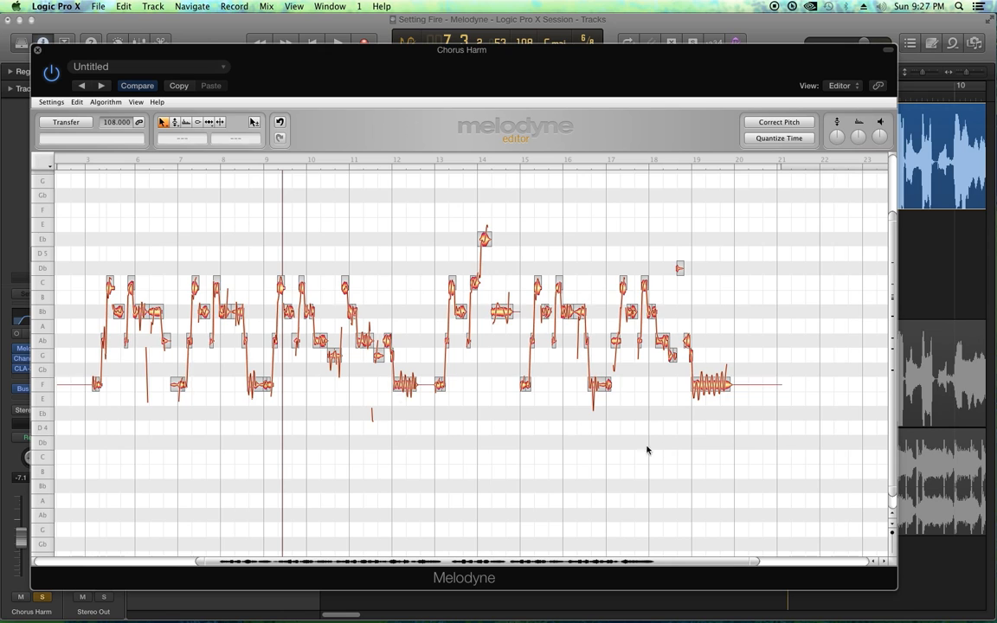
pyautogui.moveTo(73, 210); pyautogui.dragTo(726, 449)
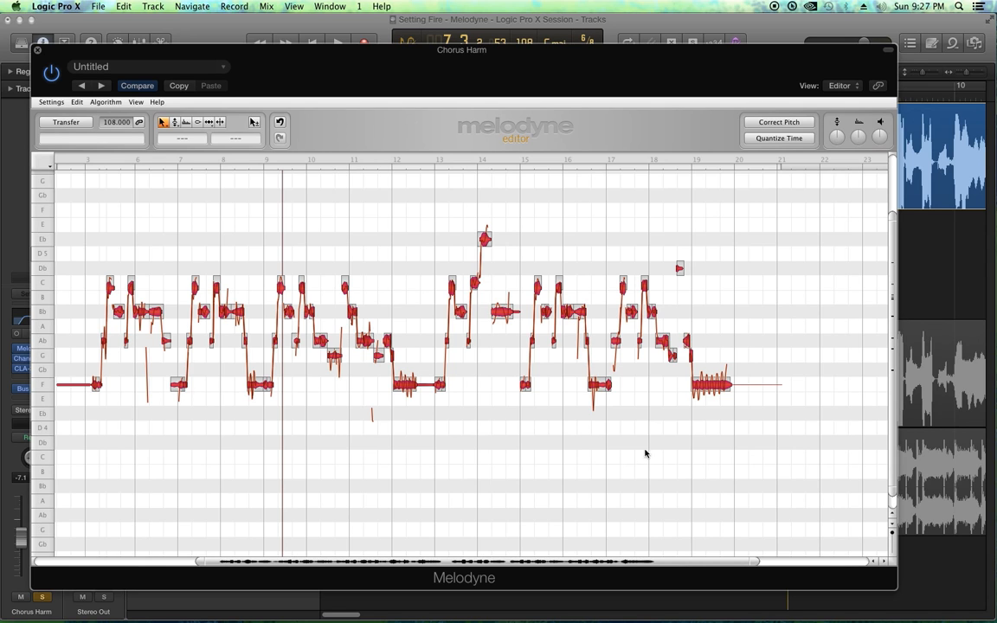
pyautogui.click(775, 123)
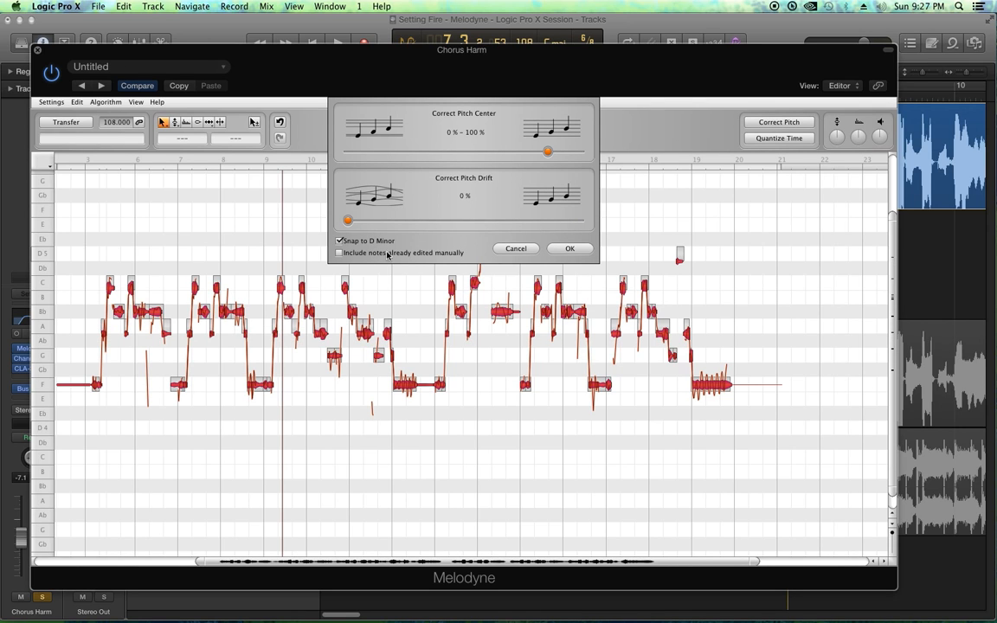
pyautogui.moveTo(540, 155); pyautogui.dragTo(597, 153)
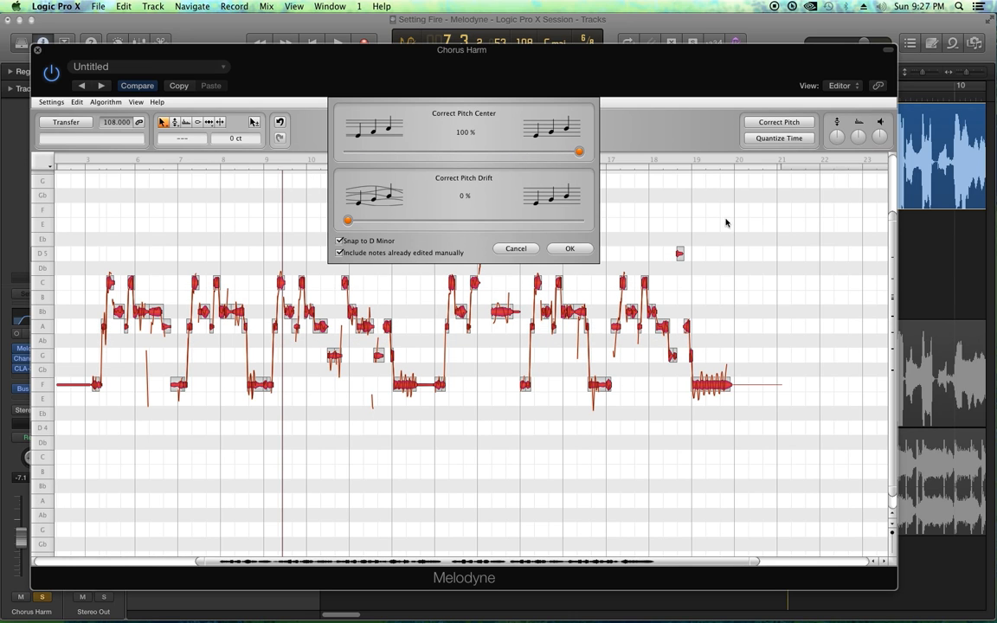
pyautogui.click(569, 248)
pyautogui.click(93, 158)
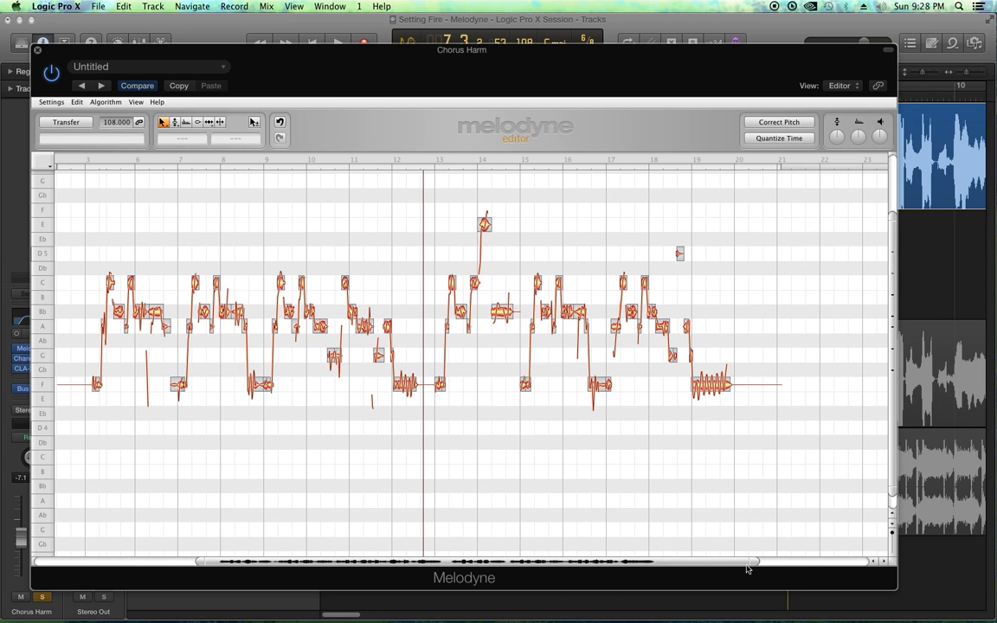
# Select all Chorus Harm notes and reduce their vibrato with the Pitch Modulation tool
pyautogui.moveTo(744, 563)
pyautogui.mouseDown()
pyautogui.moveTo(563, 582)
pyautogui.moveTo(435, 577)
pyautogui.moveTo(736, 583)
pyautogui.mouseUp()
pyautogui.moveTo(81, 195); pyautogui.dragTo(776, 459)
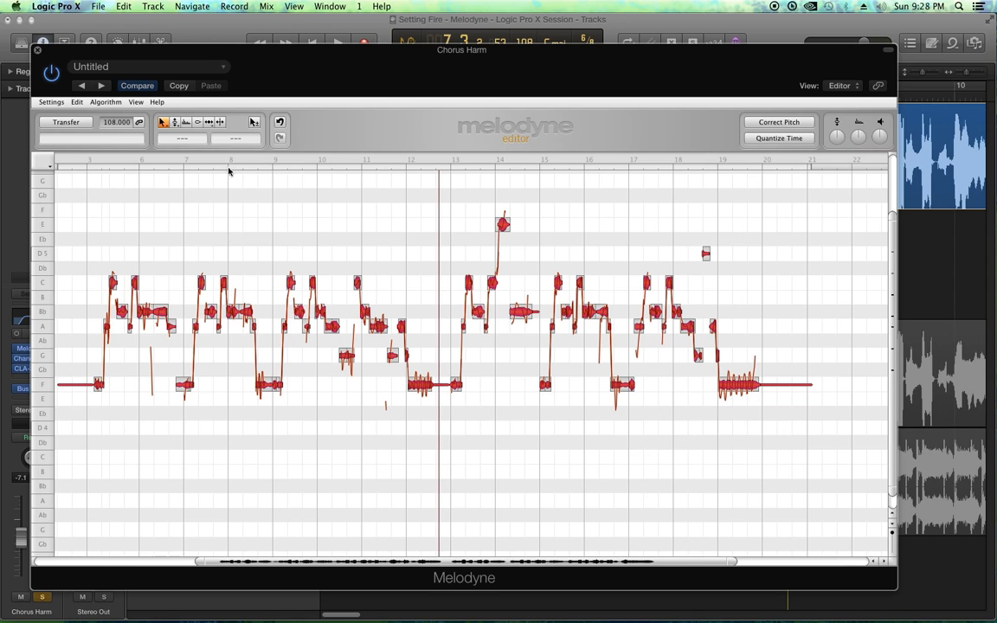
pyautogui.click(174, 123)
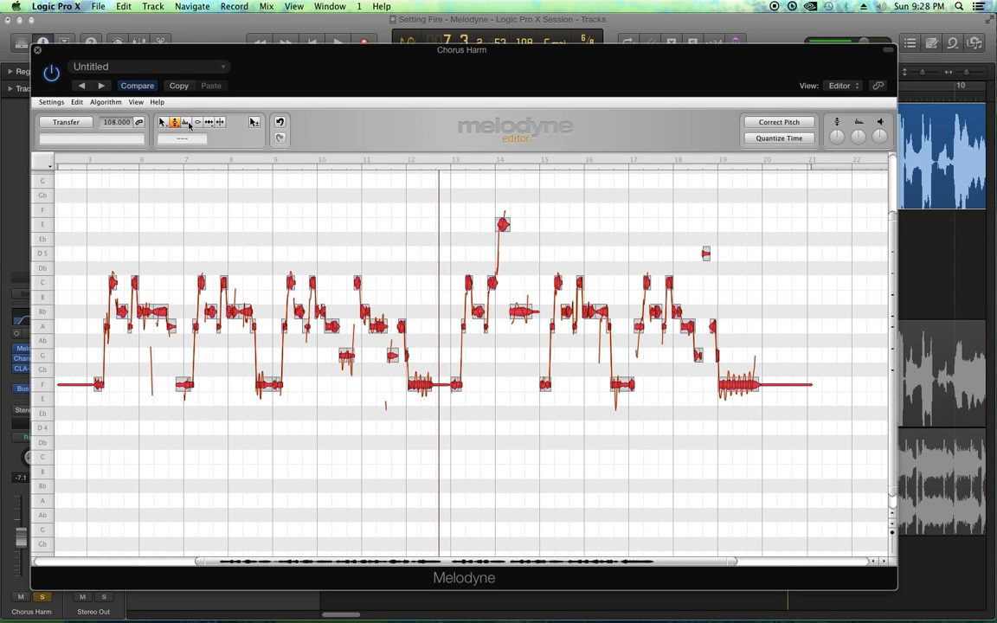
pyautogui.click(175, 123)
pyautogui.moveTo(174, 127); pyautogui.dragTo(183, 140)
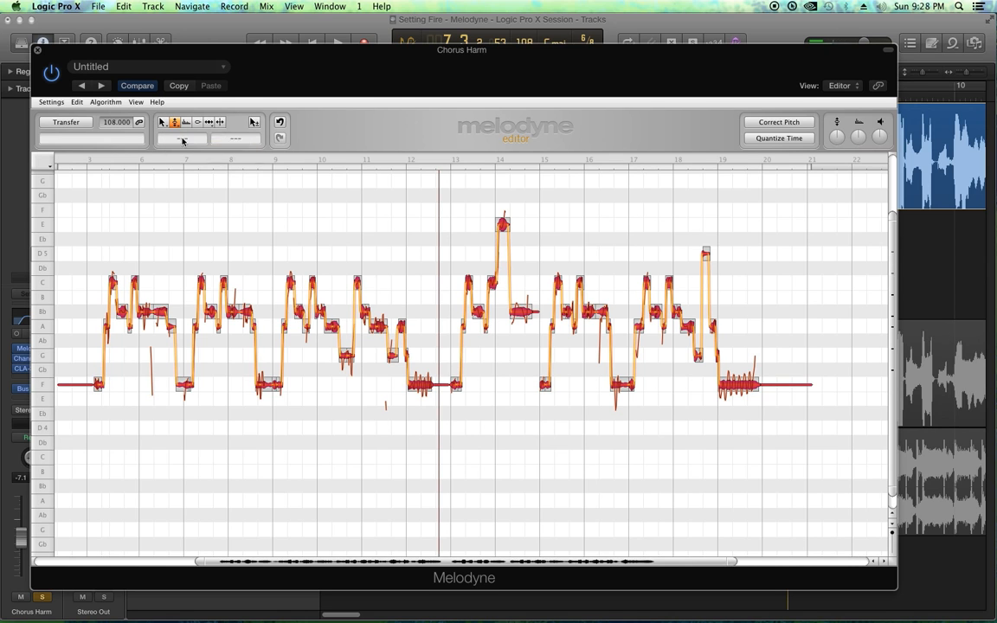
pyautogui.moveTo(746, 387); pyautogui.dragTo(752, 418)
pyautogui.click(760, 425)
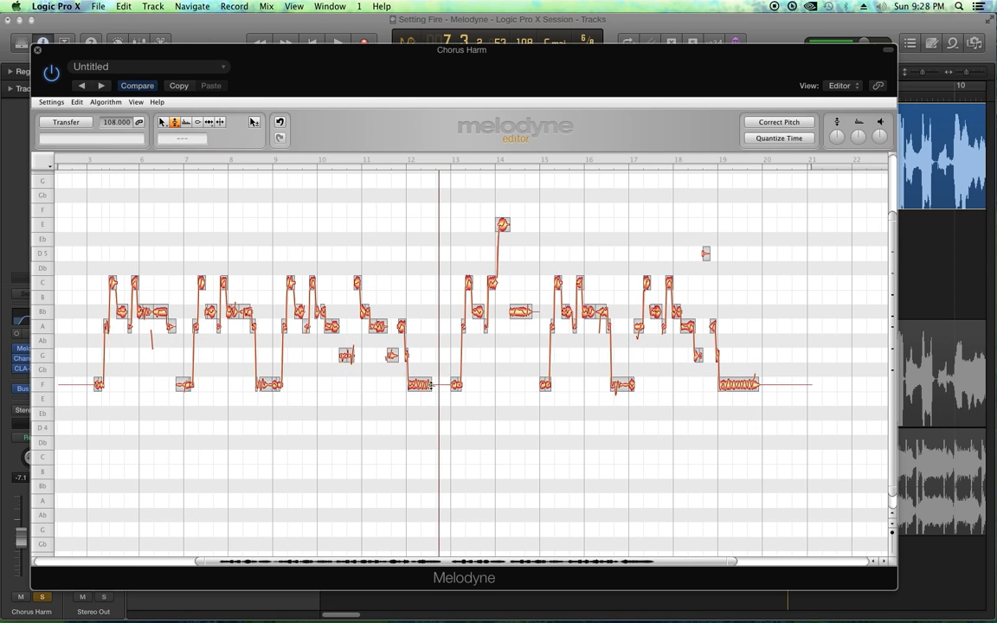
# Audition the harmony in Melodyne from bar 3, close its window, and solo Chorus 2 alongside the other two vocals
pyautogui.click(88, 161)
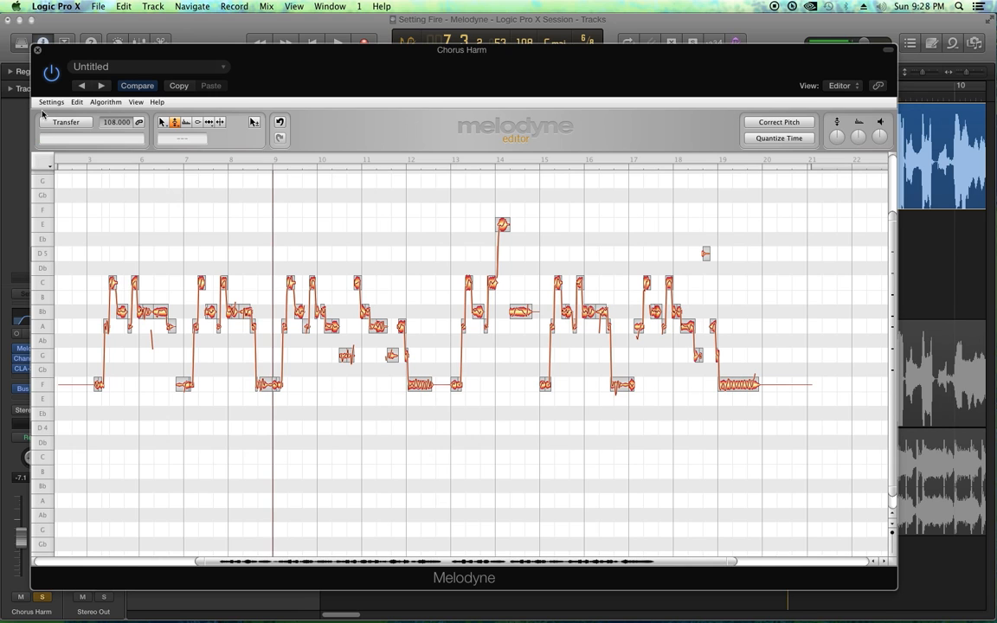
pyautogui.click(36, 49)
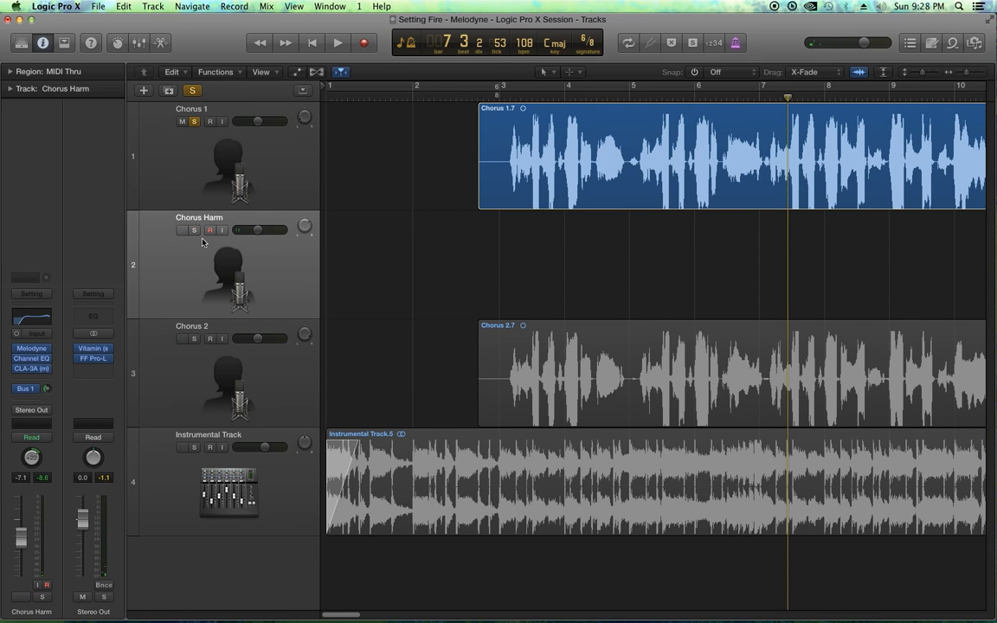
pyautogui.click(195, 339)
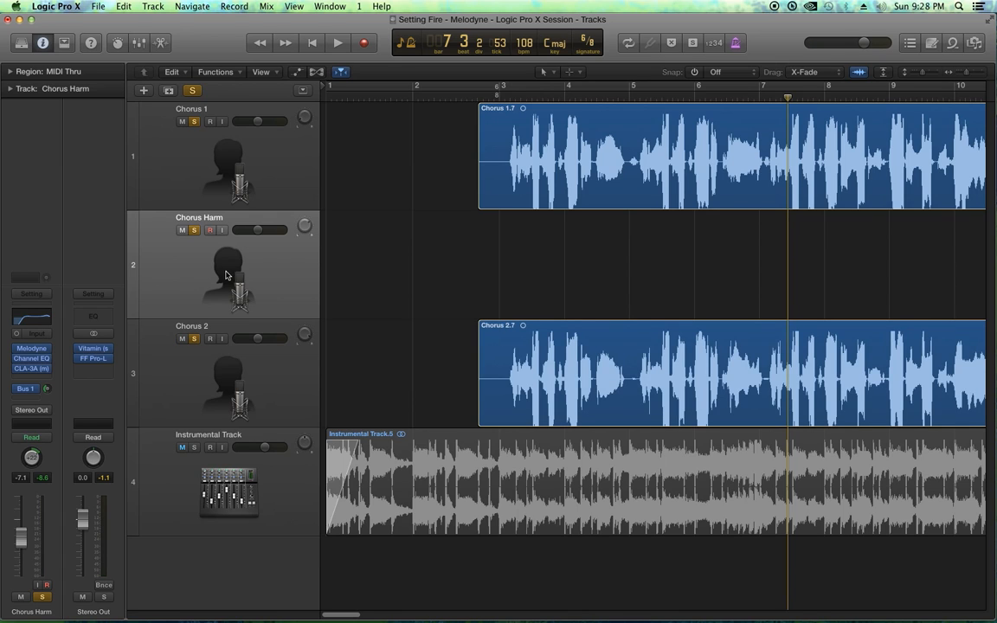
# Set the Chorus Harm Bus 1 send to -16.0 dB and its volume to -10.0 dB, playing the three soloed vocals to check the balance
pyautogui.moveTo(22, 538); pyautogui.dragTo(21, 550)
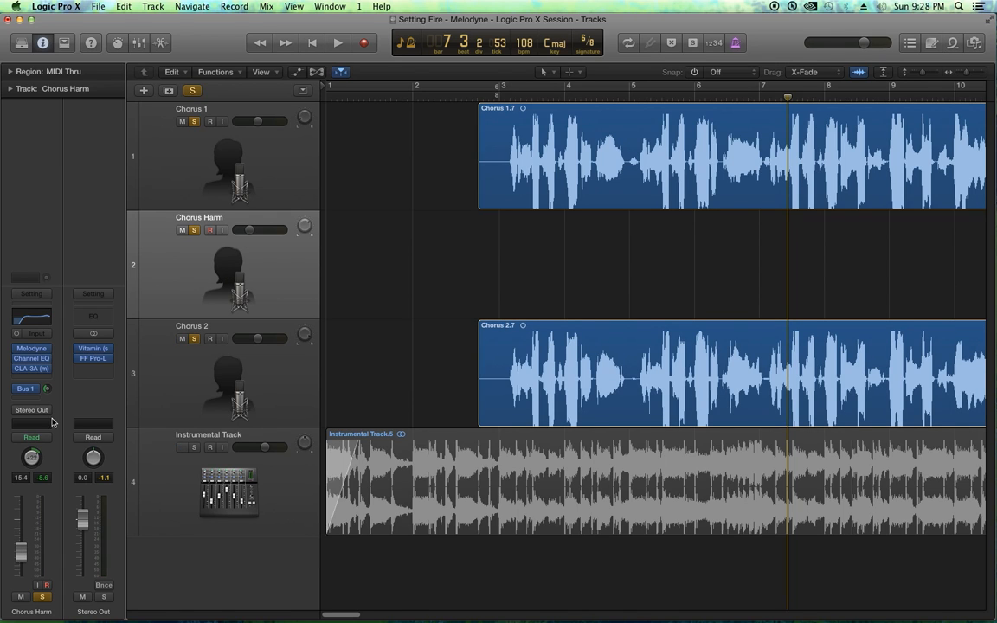
pyautogui.moveTo(48, 388); pyautogui.dragTo(48, 404)
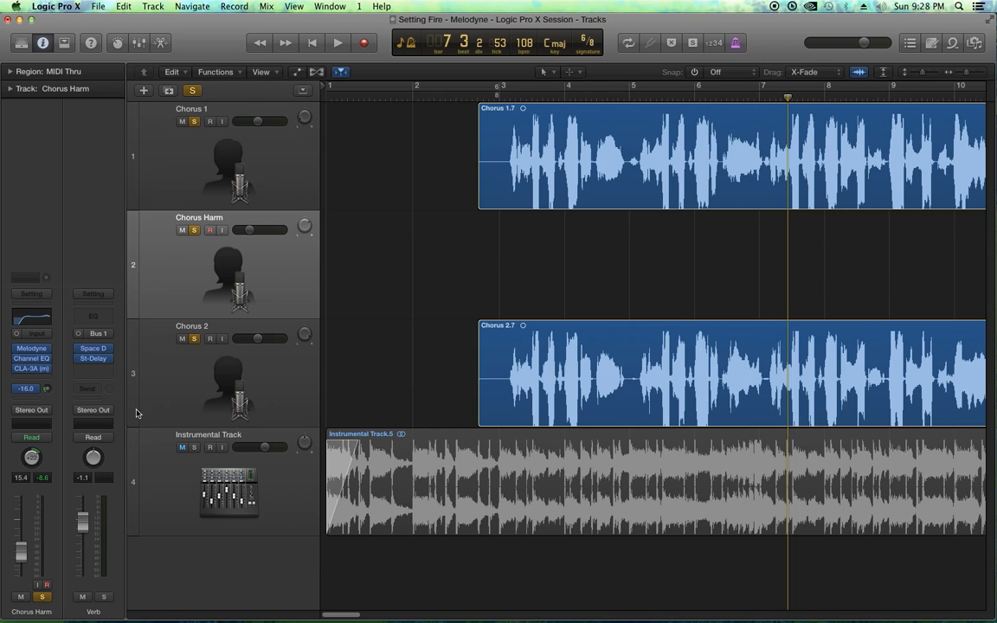
pyautogui.press('space')
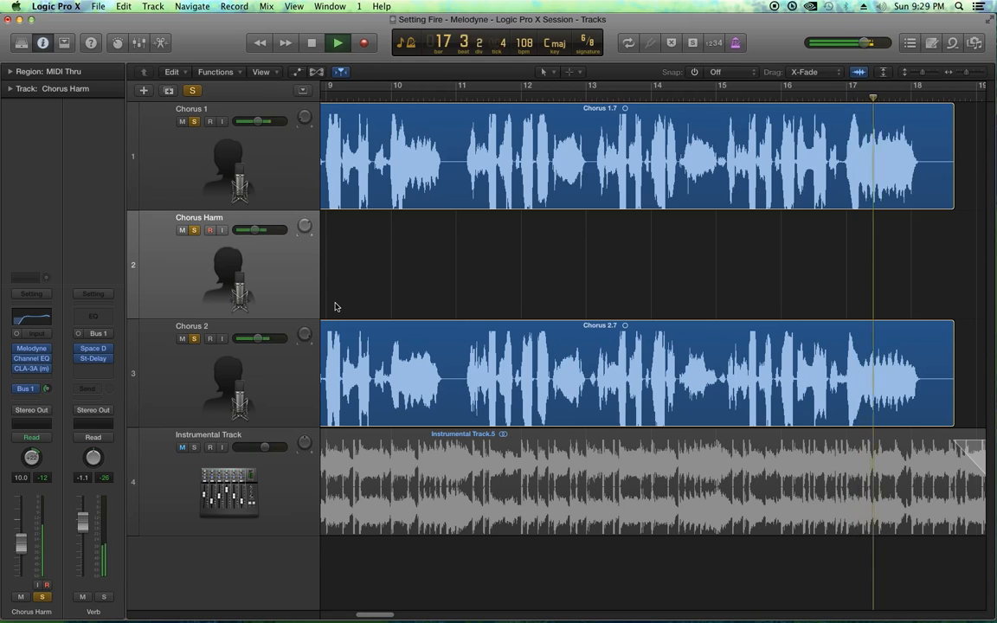
pyautogui.press('space')
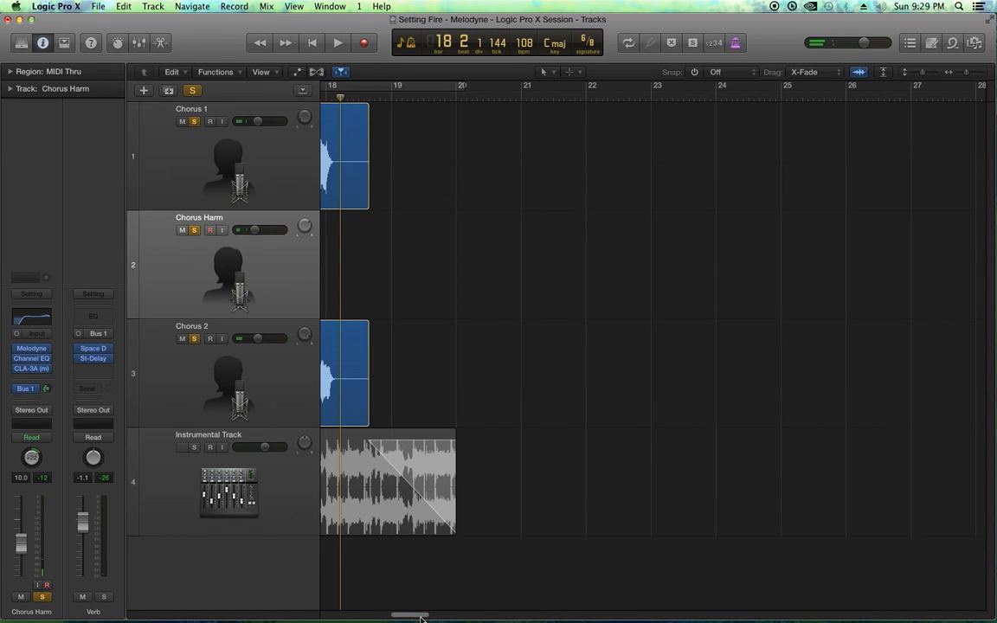
pyautogui.moveTo(414, 616); pyautogui.dragTo(329, 616)
pyautogui.click(478, 92)
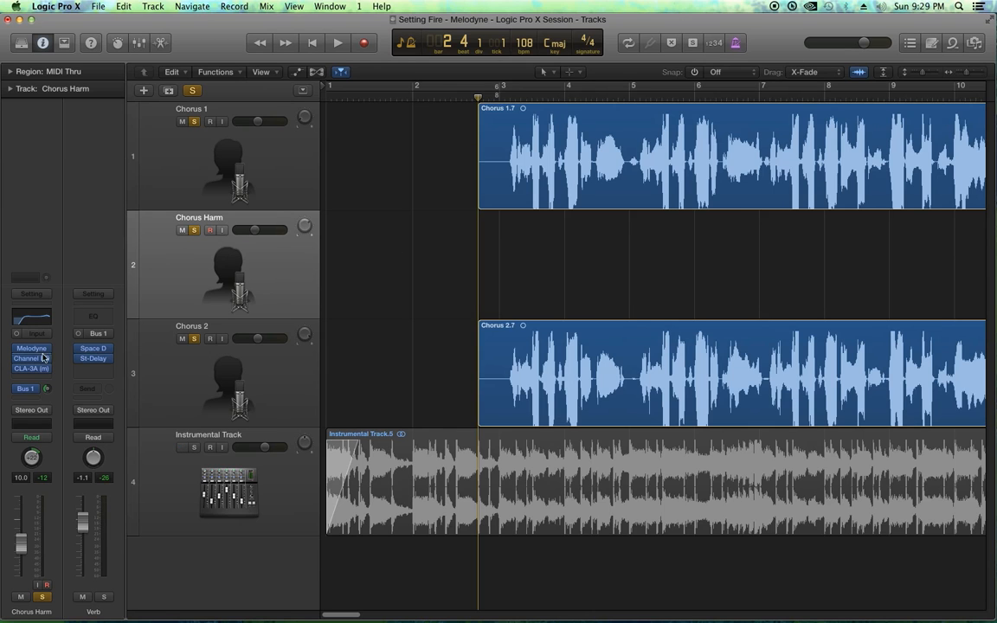
# Enable the high-cut band in the Chorus Harm Channel EQ at 7700 Hz with a 24 dB/Oct slope, and close the EQ
pyautogui.click(31, 319)
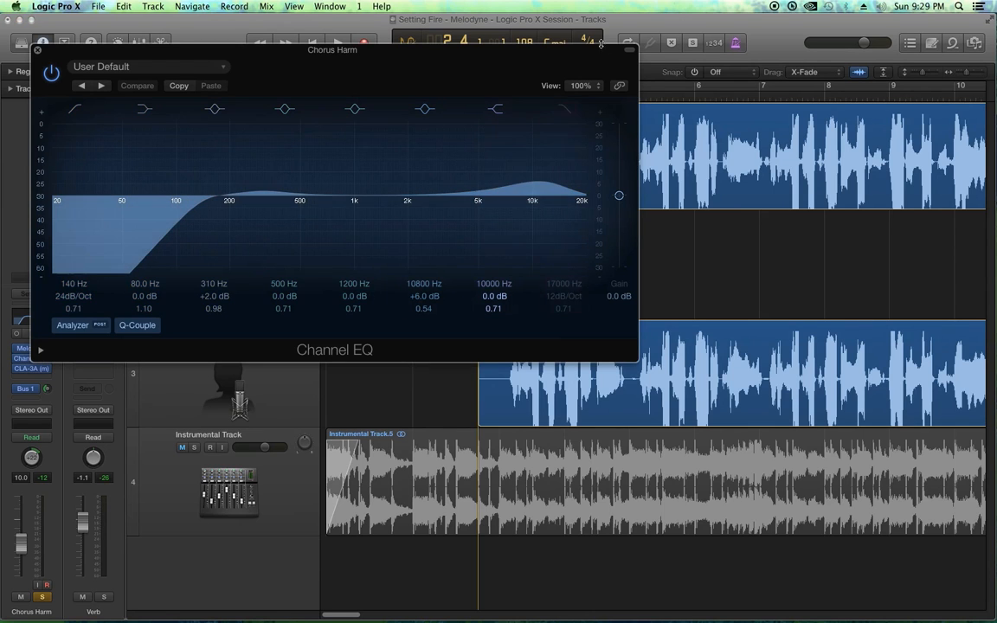
pyautogui.click(565, 109)
pyautogui.moveTo(572, 284)
pyautogui.mouseDown()
pyautogui.moveTo(567, 300)
pyautogui.moveTo(567, 290)
pyautogui.mouseUp()
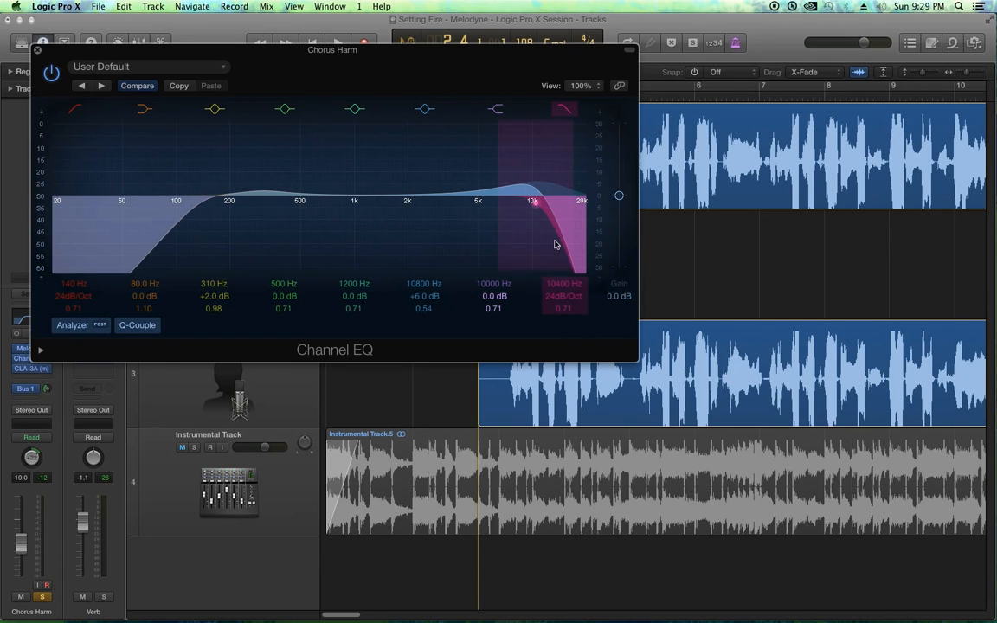
pyautogui.moveTo(566, 283); pyautogui.dragTo(565, 306)
pyautogui.moveTo(550, 50); pyautogui.dragTo(685, 373)
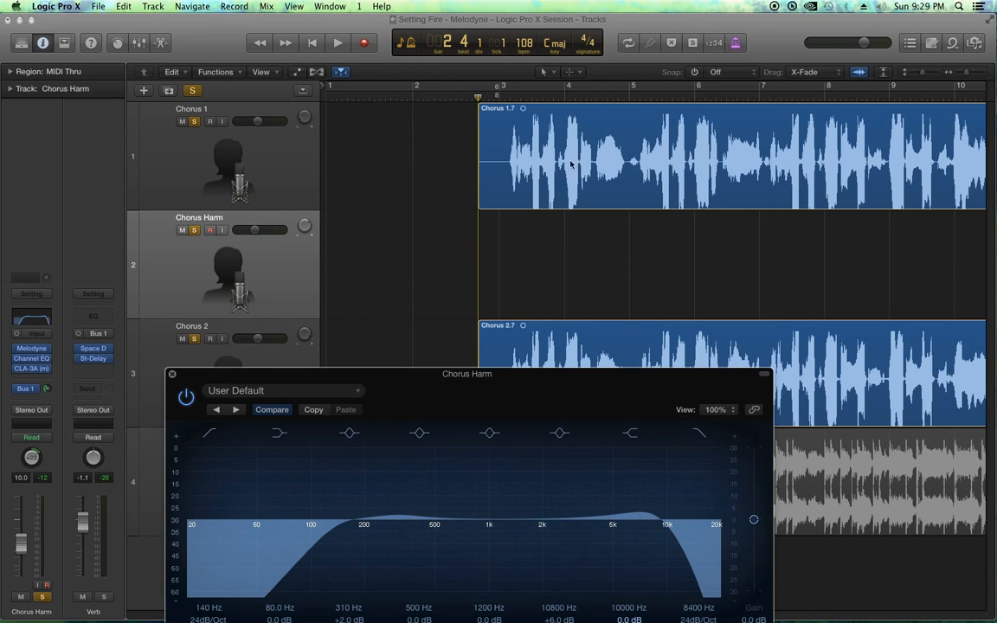
pyautogui.moveTo(570, 381); pyautogui.dragTo(463, 194)
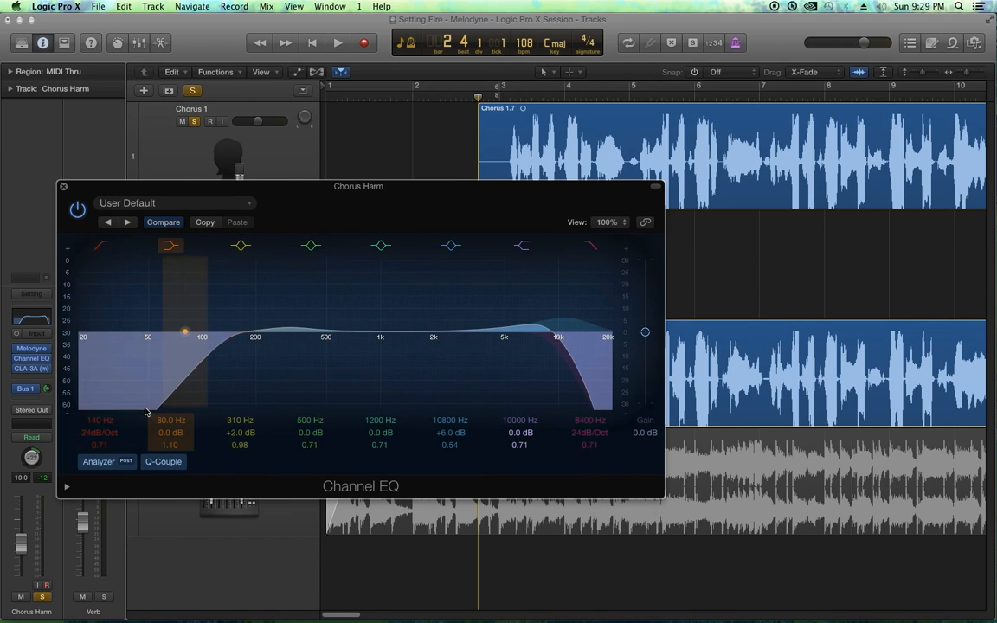
pyautogui.moveTo(587, 423); pyautogui.dragTo(587, 430)
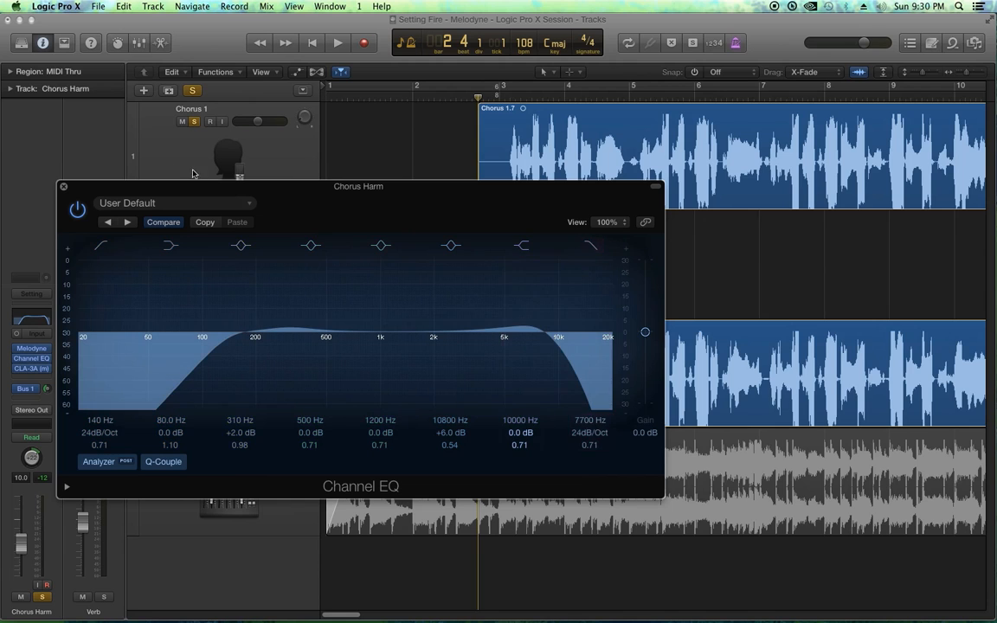
pyautogui.click(62, 188)
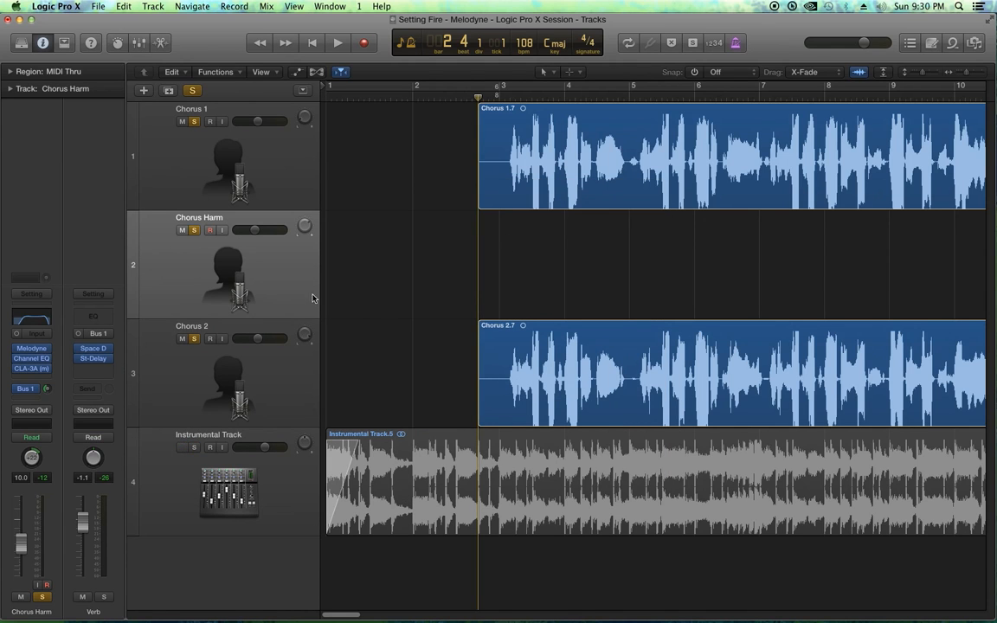
# Unsolo all three vocal tracks, play the full mix from the beginning while checking the mixer levels, and return the playhead to bar 1
pyautogui.click(195, 122)
pyautogui.click(193, 230)
pyautogui.click(193, 336)
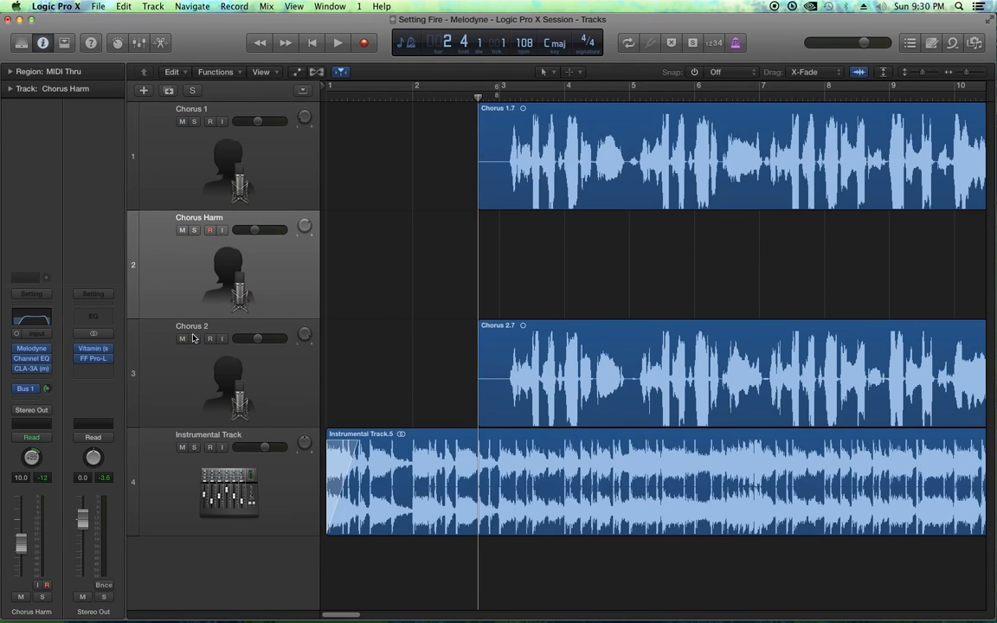
pyautogui.press('Return')
pyautogui.press('space')
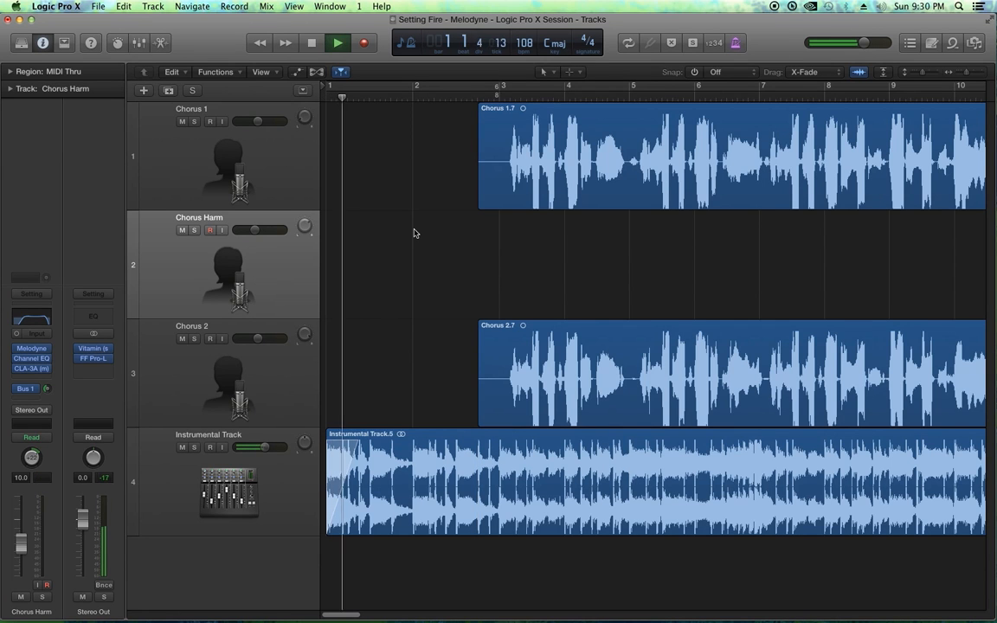
pyautogui.press('x')
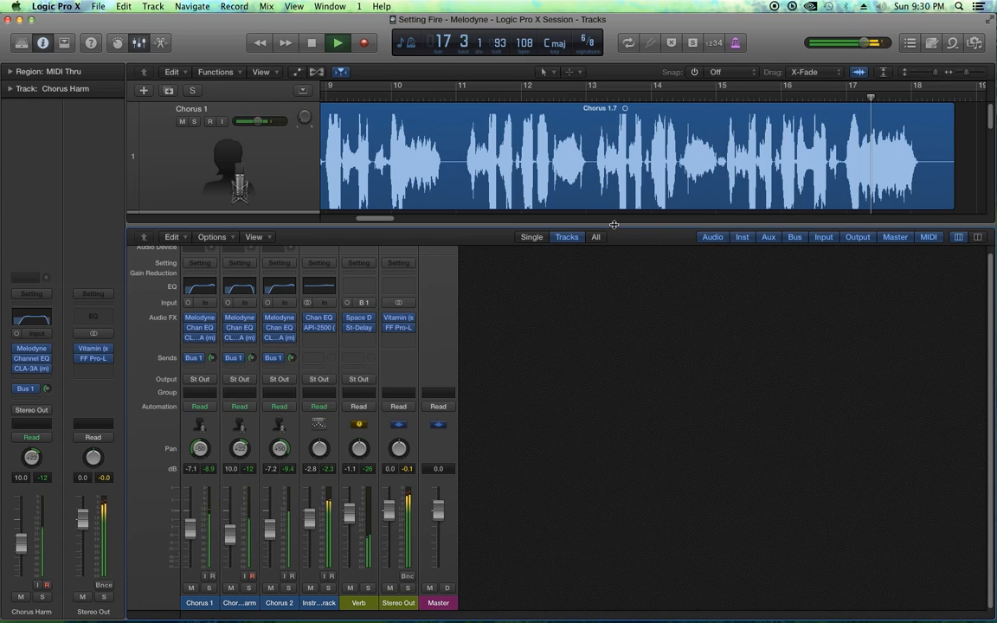
pyautogui.press('space')
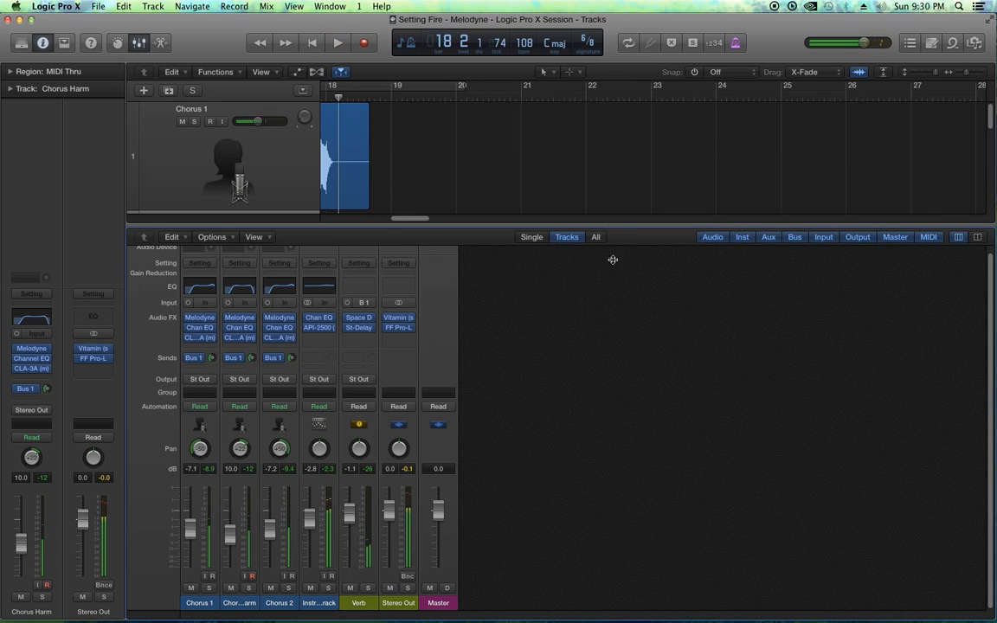
pyautogui.press('x')
pyautogui.press('Return')
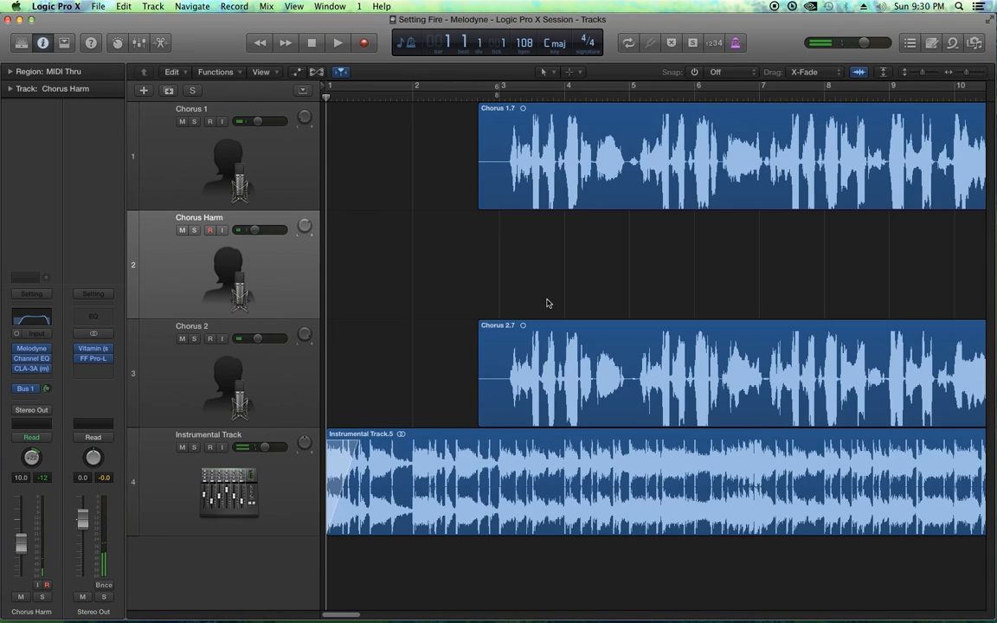
# Examine the vocal waveforms around bar 17 up close, return the playhead to the start, and view the whole arrangement
pyautogui.press('super+Left')
pyautogui.press('super+Left')
pyautogui.press('super+Left')
pyautogui.click(760, 96)
pyautogui.press('super+Right')
pyautogui.press('super+Right')
pyautogui.press('super+Right')
pyautogui.press('super+Right')
pyautogui.press('super+Right')
pyautogui.press('super+Right')
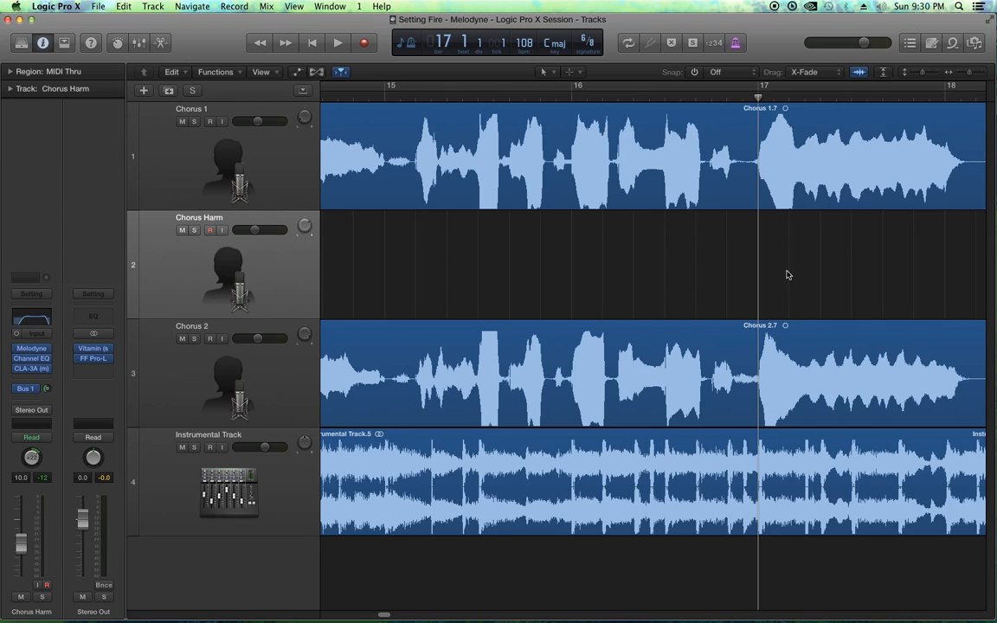
pyautogui.press('super+Left')
pyautogui.press('super+Left')
pyautogui.press('super+Left')
pyautogui.press('Return')
pyautogui.press('super+Left')
pyautogui.press('super+Left')
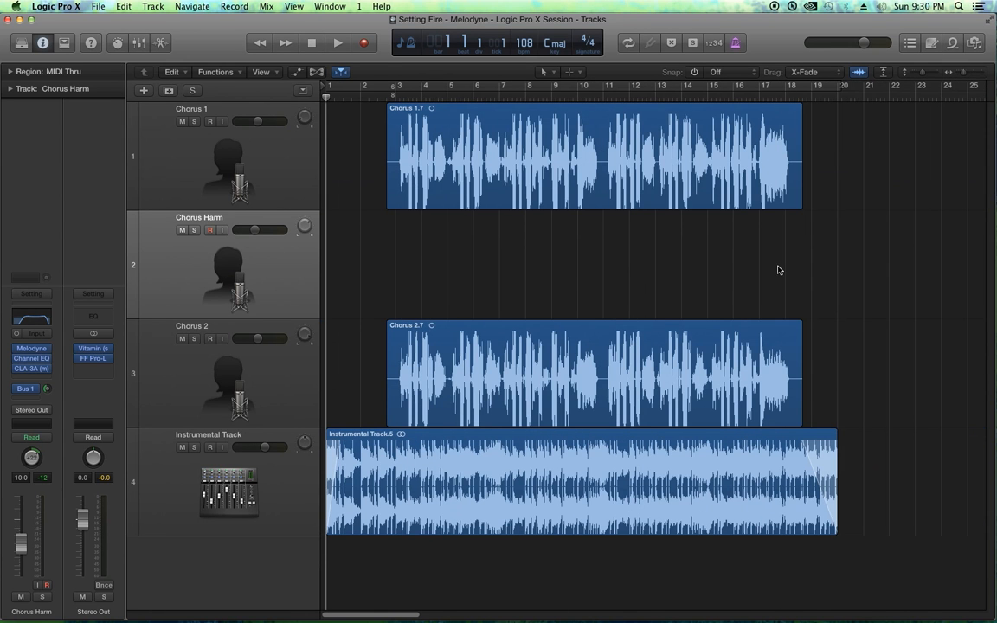